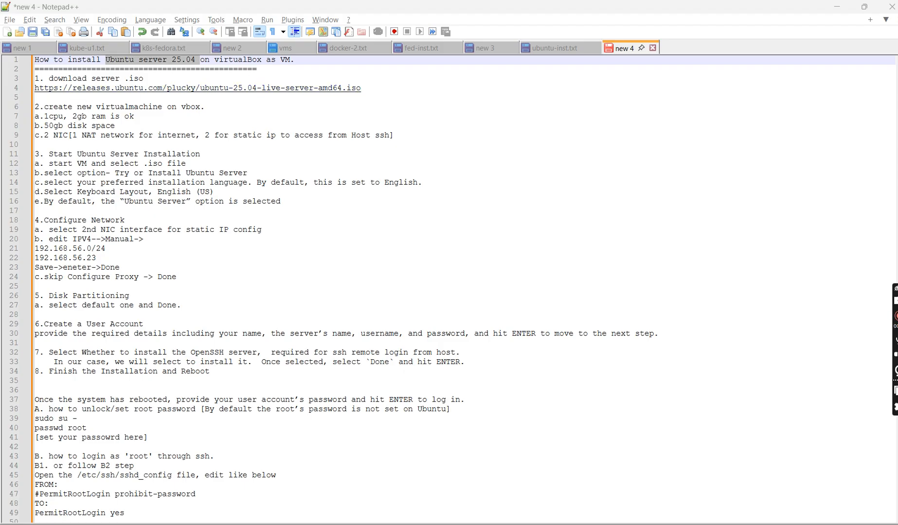
- Review the Ubuntu 25.04 server image on the releases page and the downloaded ubuntu-25.04-live-server-amd64 ISO in the sw folder
left_click(585, 524)
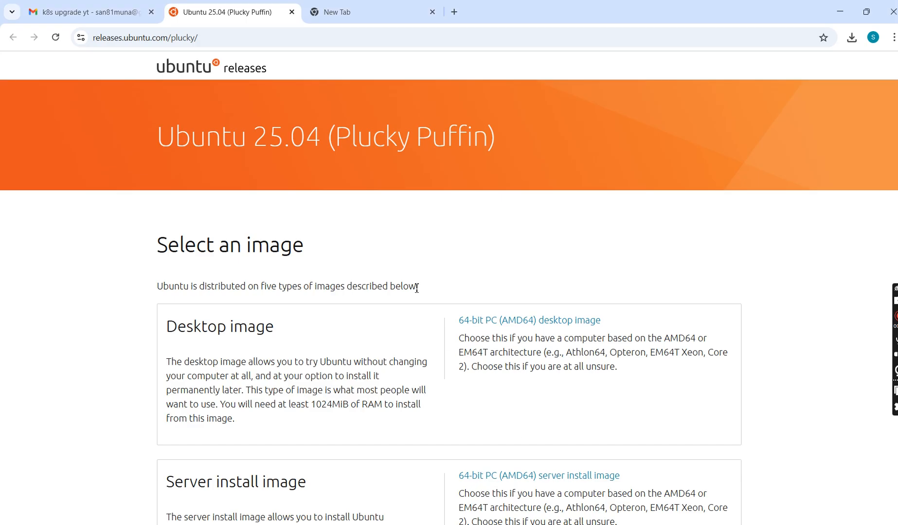
left_click(242, 43)
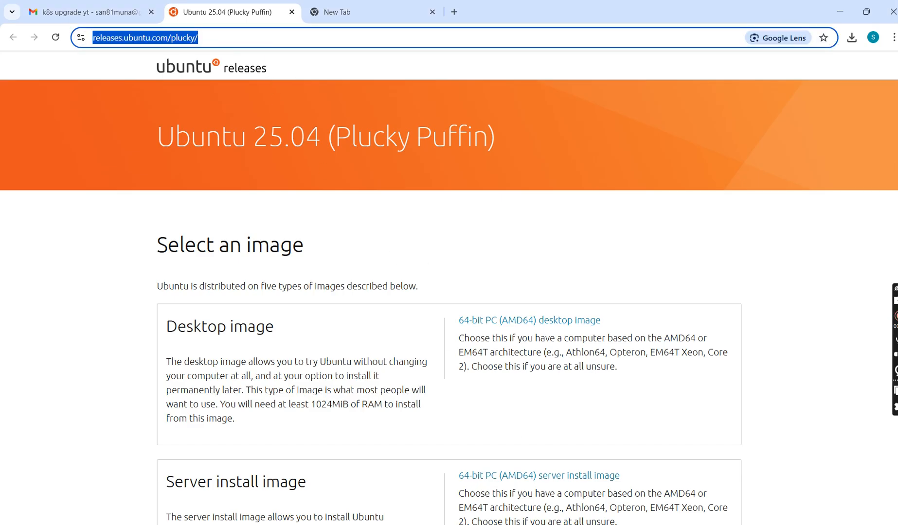
scroll(449, 287, "down", 4)
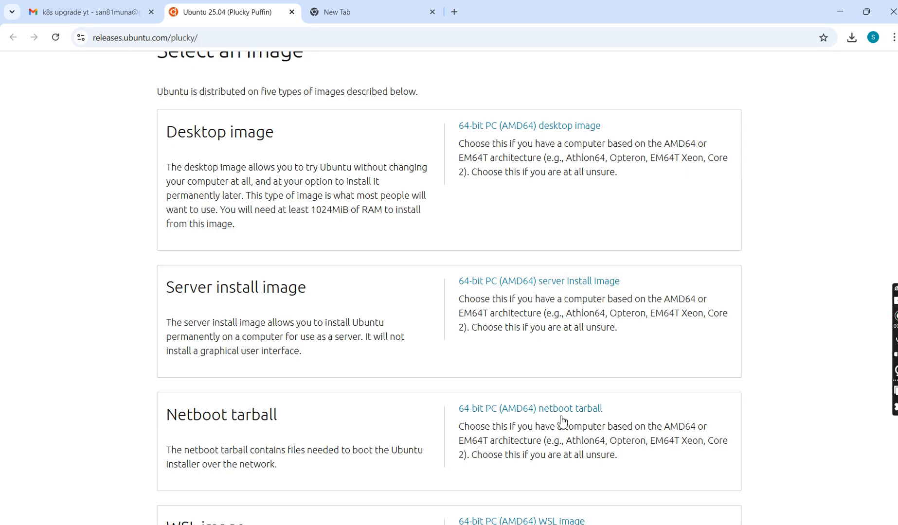
left_click(481, 524)
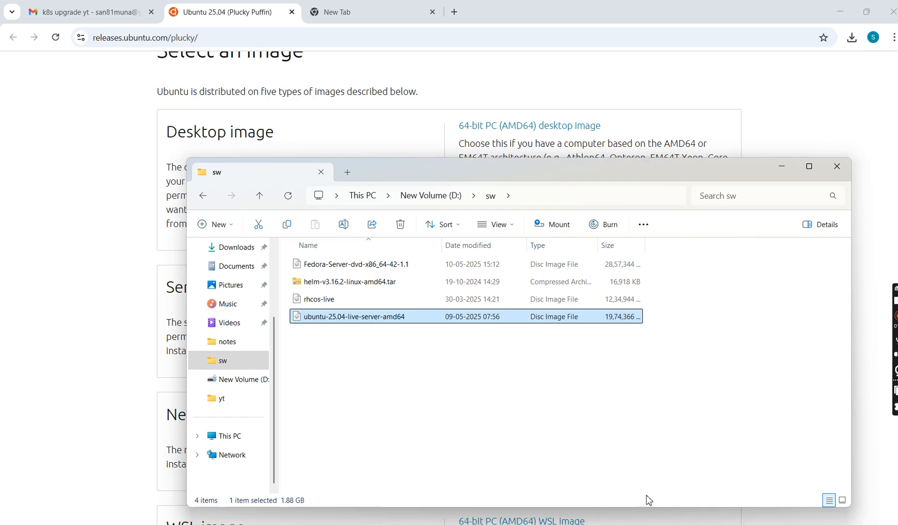
left_click(611, 524)
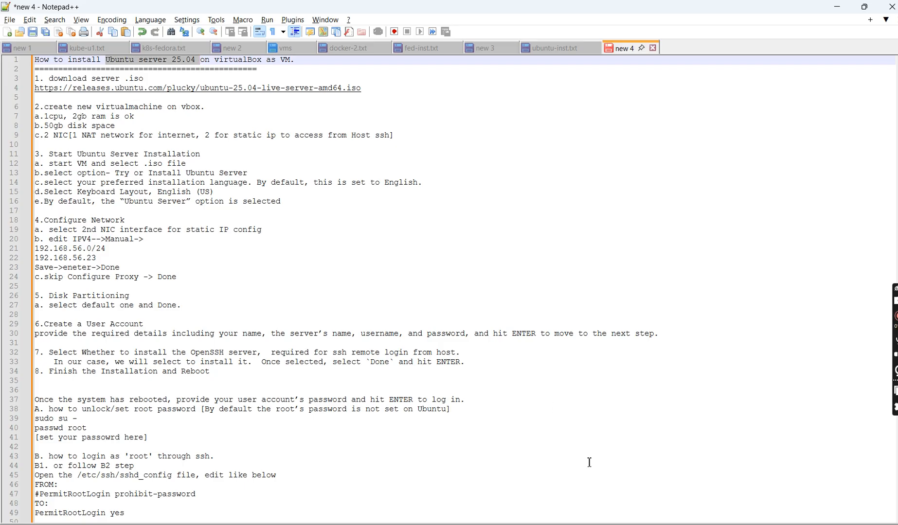
- Switch to Oracle VirtualBox Manager and begin a new virtual machine named ubuntu25-gold
mouse_move(559, 524)
left_click(560, 496)
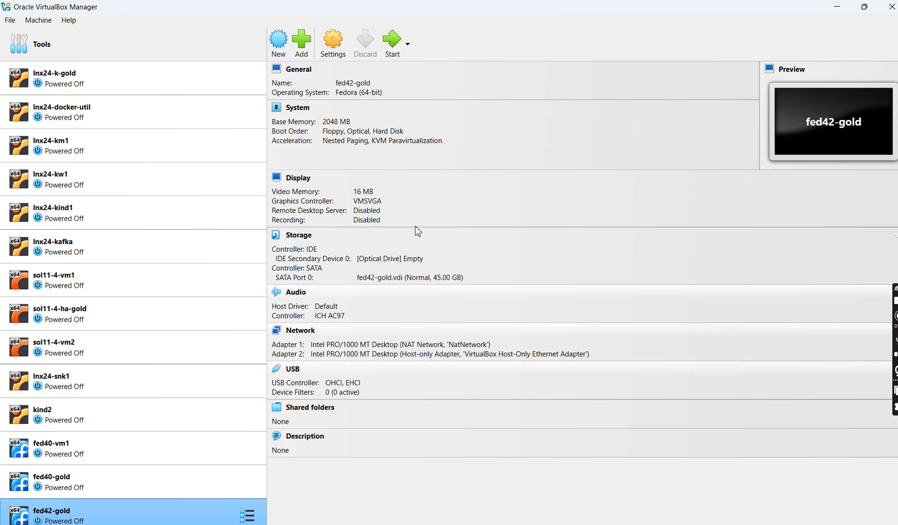
left_click(280, 47)
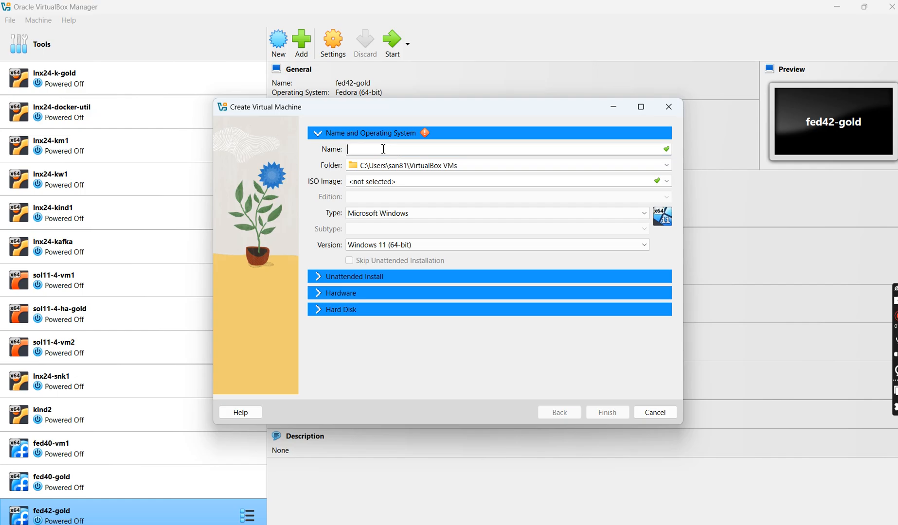
type("ubuntu25-gold")
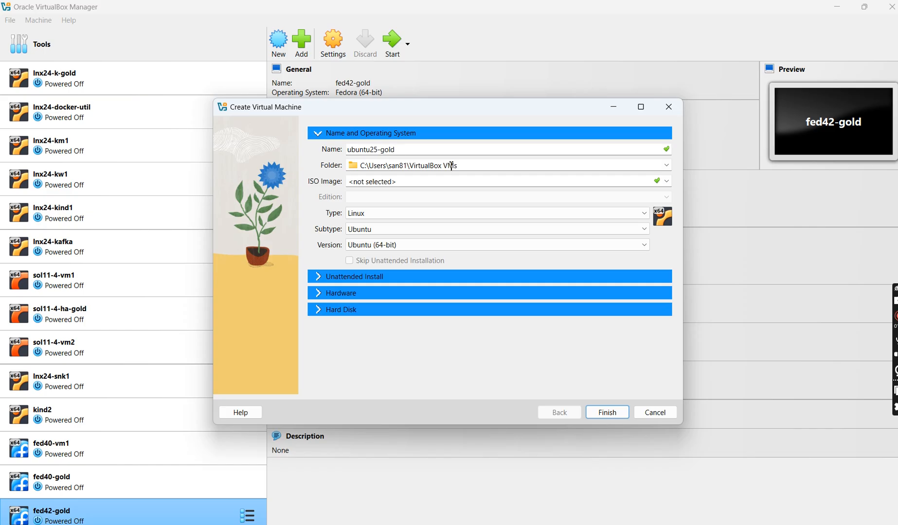
- Set the new virtual machine's storage folder to D:\vbox
left_click(666, 166)
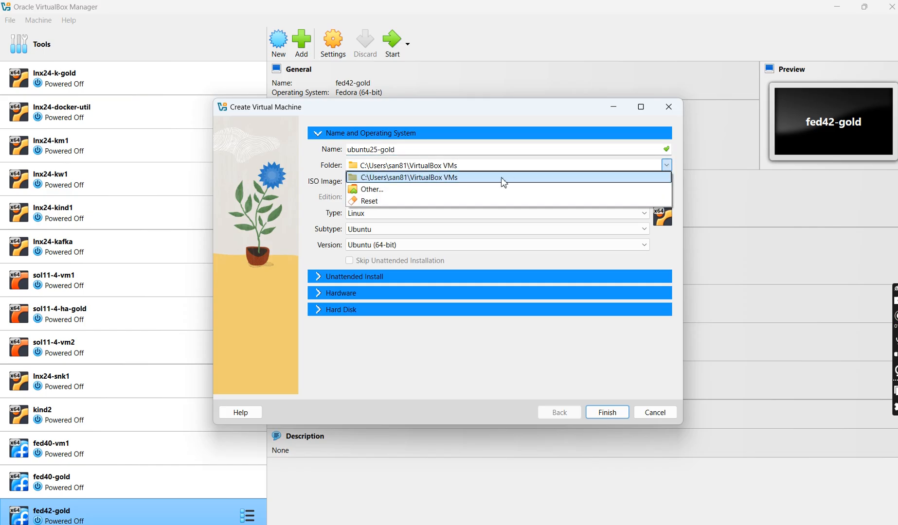
left_click(453, 189)
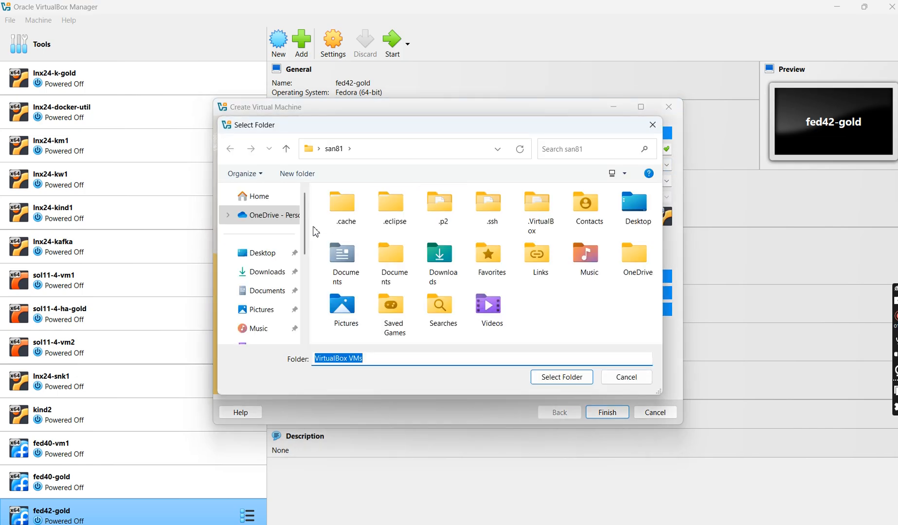
left_click_drag(303, 231, 306, 297)
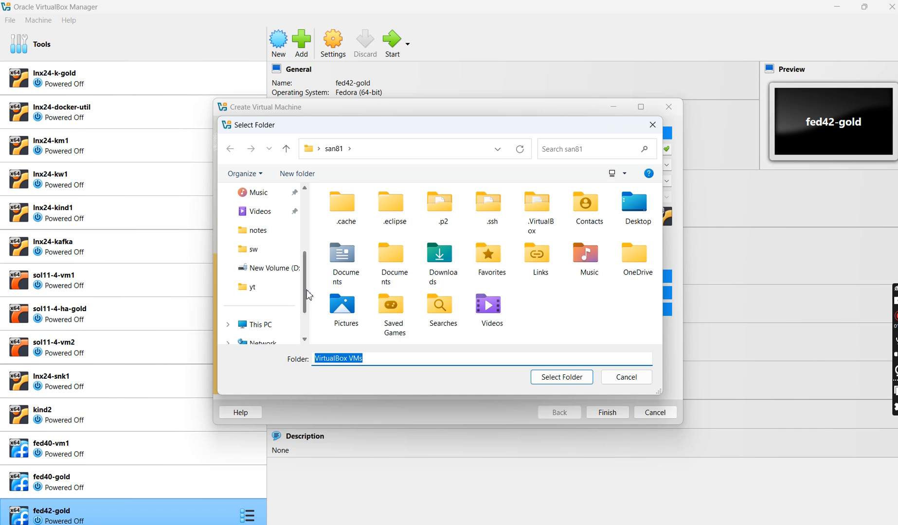
left_click(282, 274)
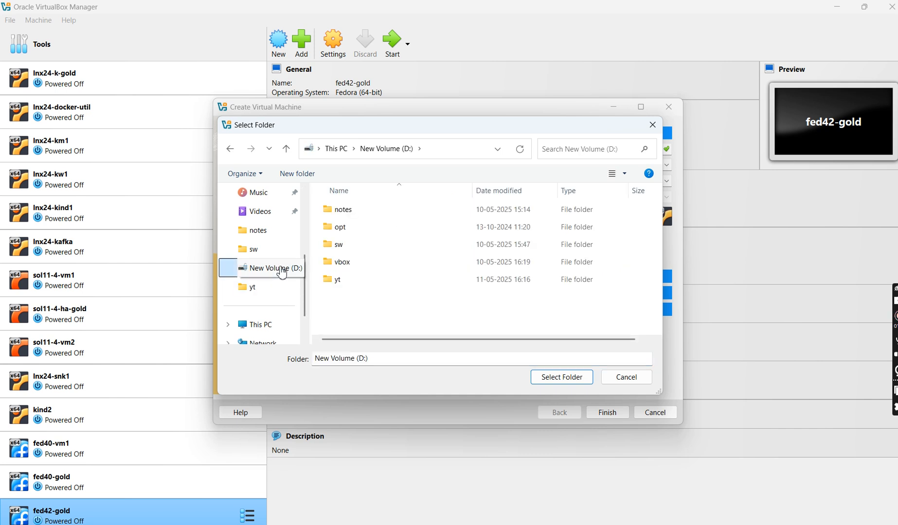
left_click(350, 265)
double_click(350, 265)
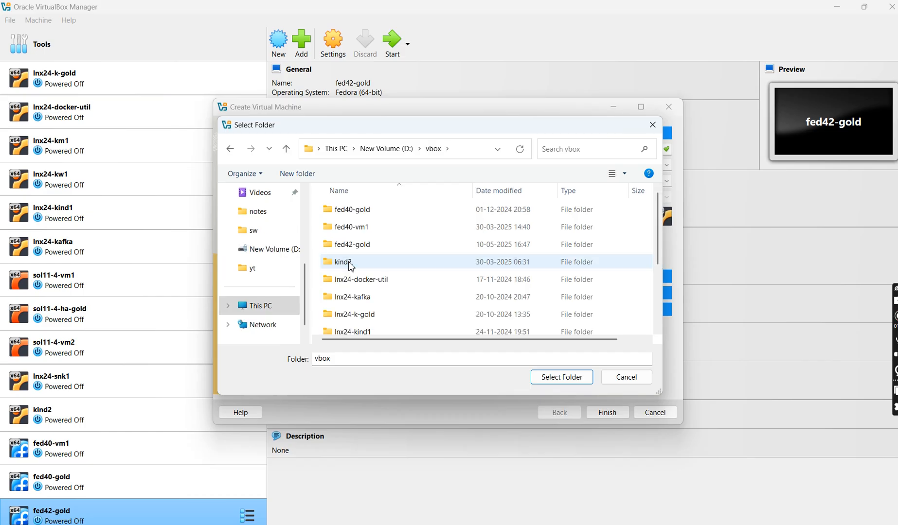
left_click(572, 378)
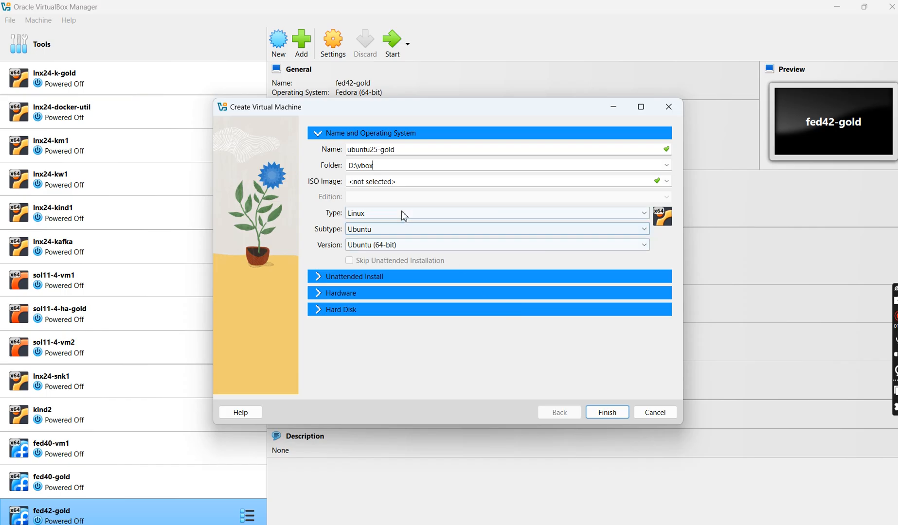
- Set the virtual hard disk size to 45 GB, keep the default hardware, and finish creating the virtual machine
left_click(321, 291)
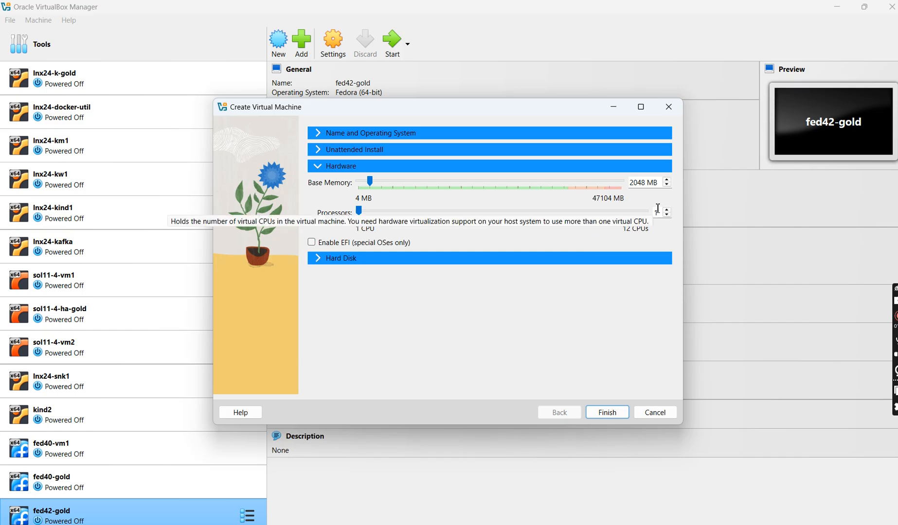
left_click(321, 259)
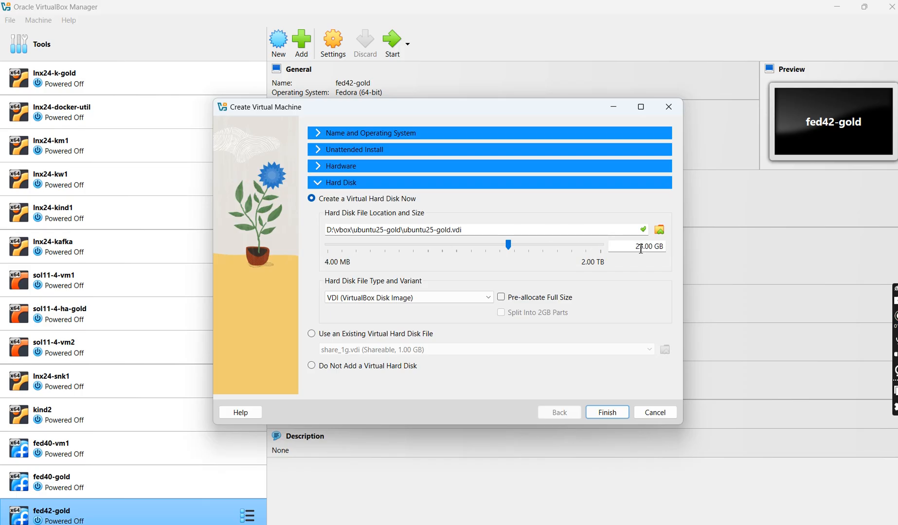
key("BackSpace")
type("4")
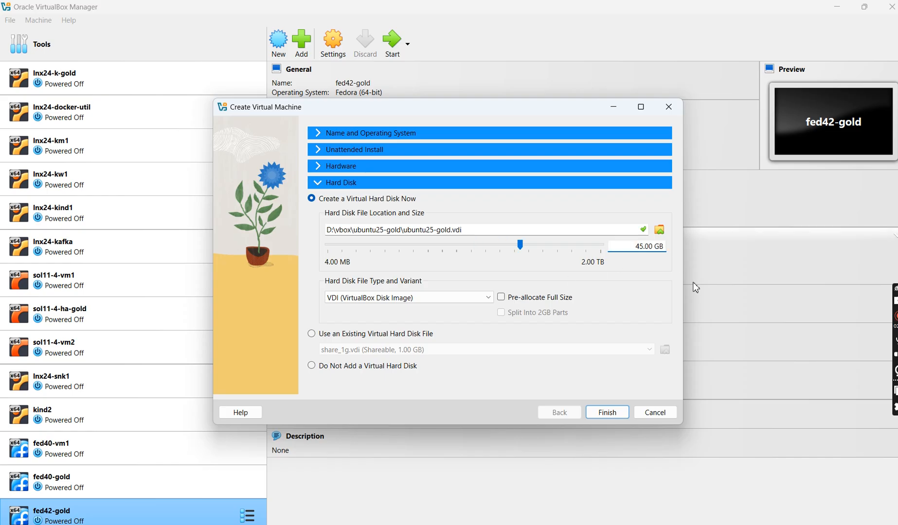
left_click(614, 415)
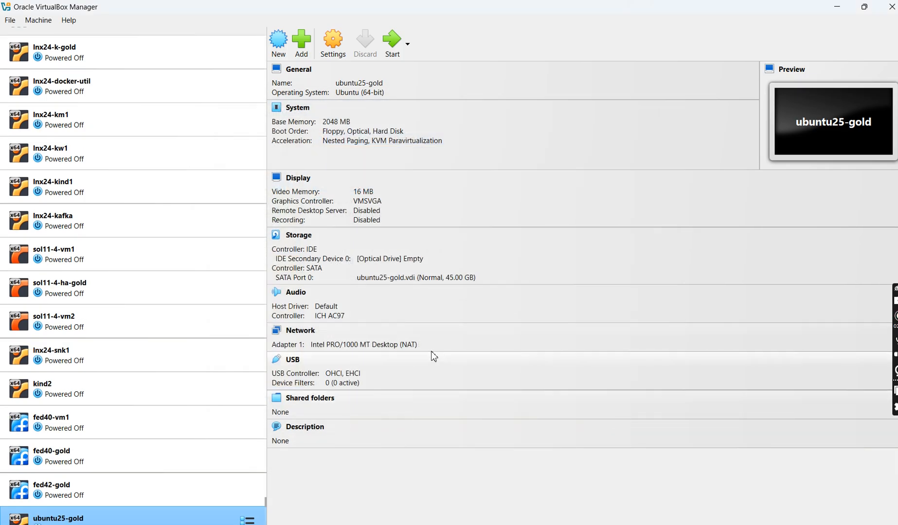
- Switch to Notepad++ and check the notes on the two network adapters for internet and static IP access
left_click(611, 524)
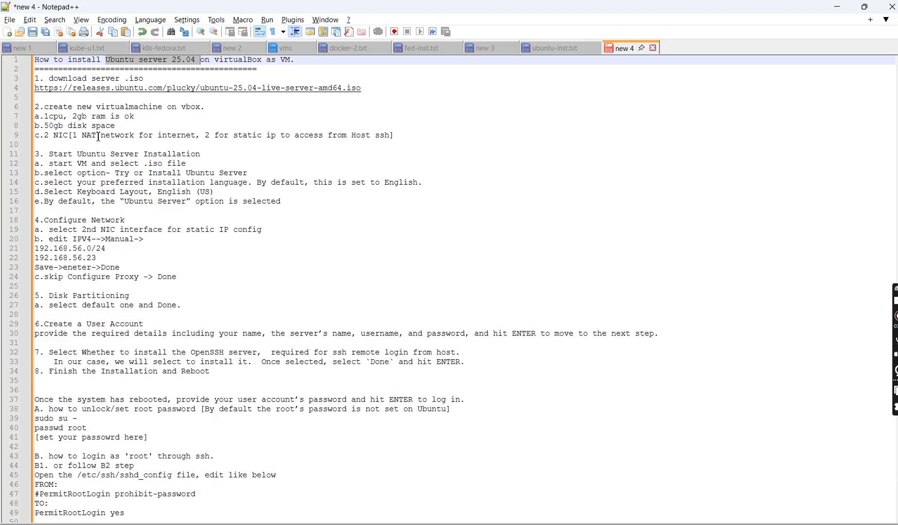
left_click(171, 135)
double_click(171, 136)
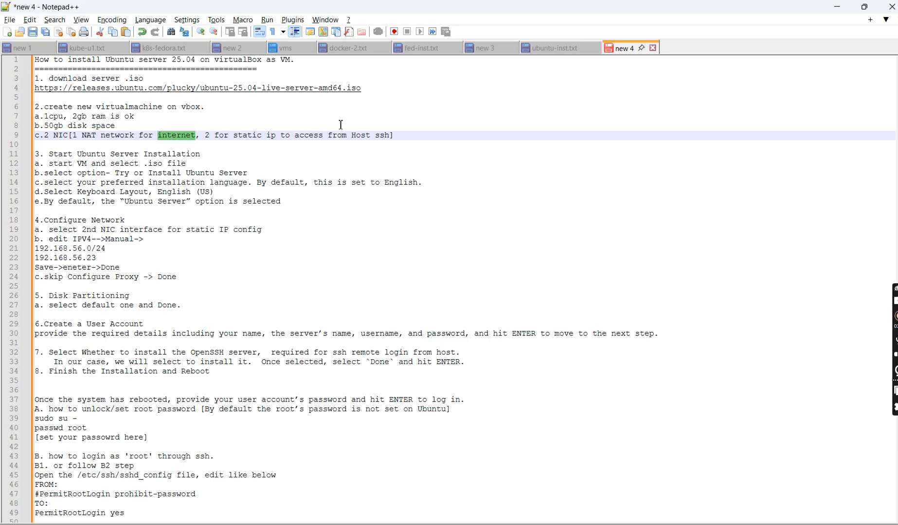
double_click(247, 136)
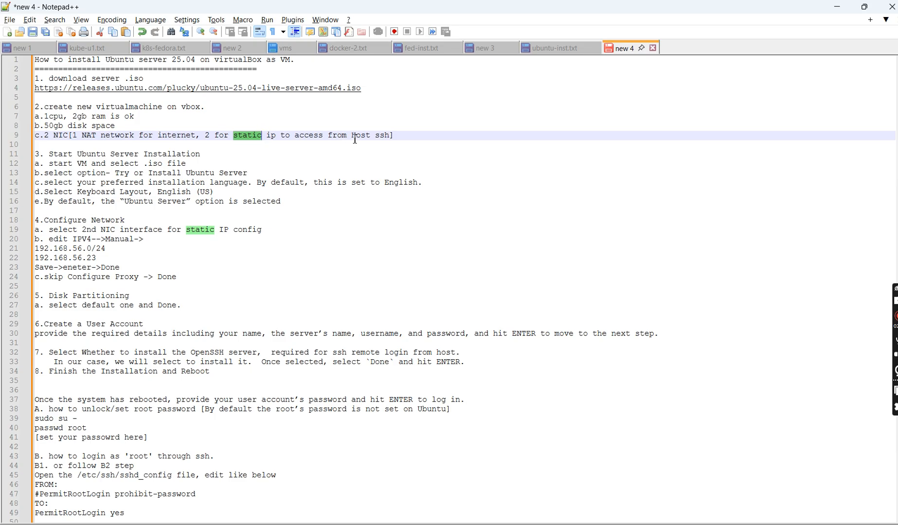
- In VirtualBox, attach ubuntu25-gold's Adapter 1 to NAT Network and set its promiscuous mode to Allow All
key("alt+Tab")
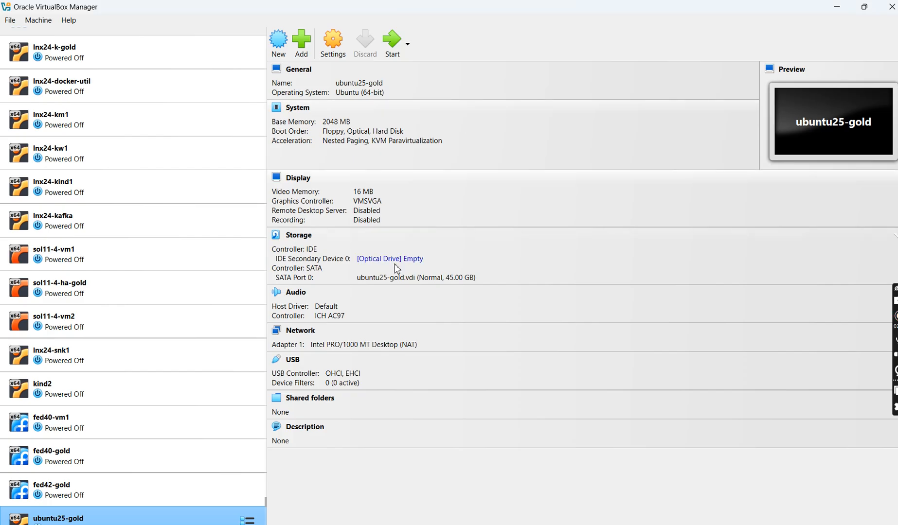
left_click(297, 332)
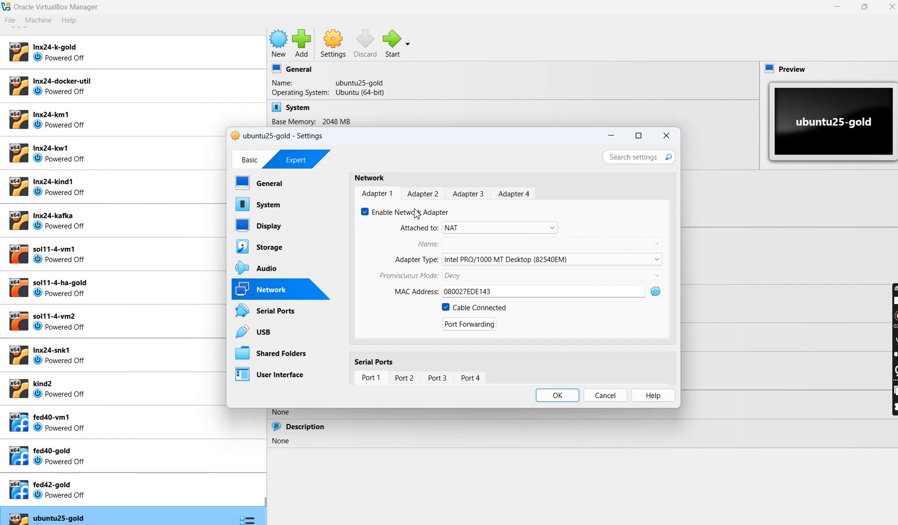
left_click(472, 228)
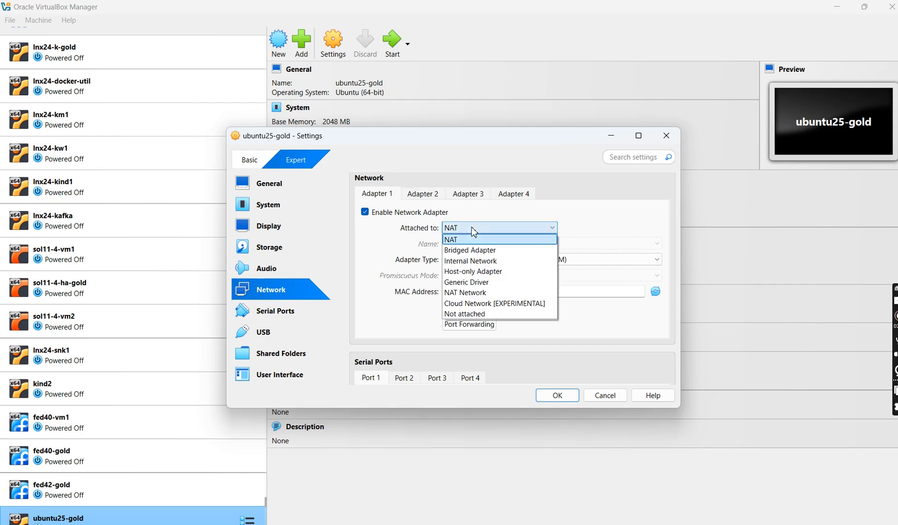
left_click(468, 294)
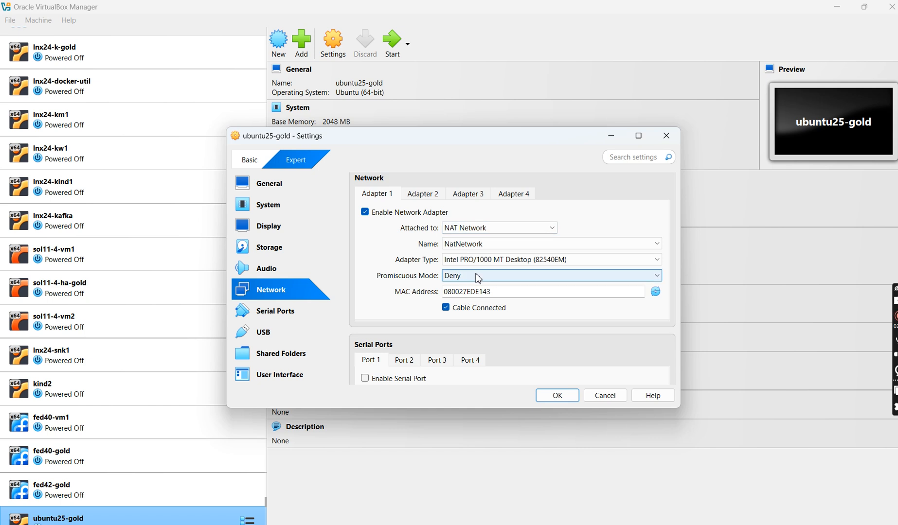
left_click(476, 274)
left_click(466, 311)
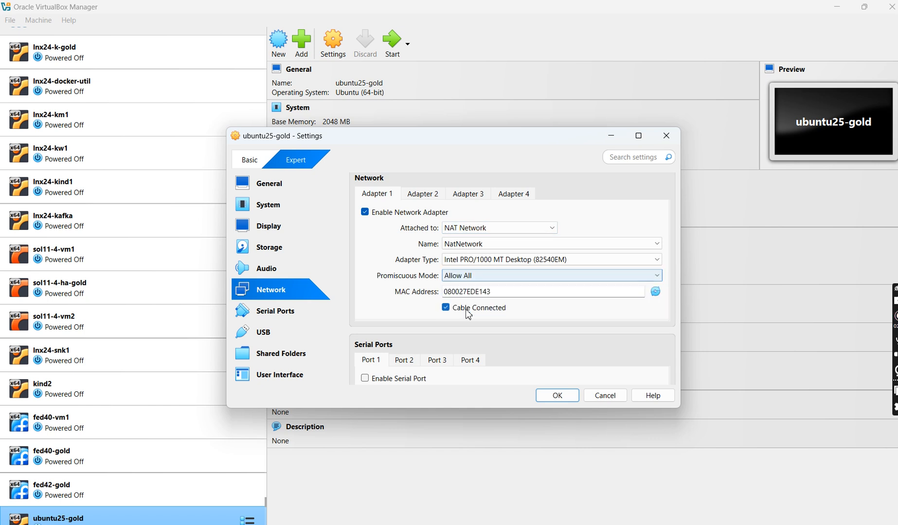
- Enable Adapter 2 as a Host-only Adapter with promiscuous mode Allow All, and save the network settings
left_click(428, 198)
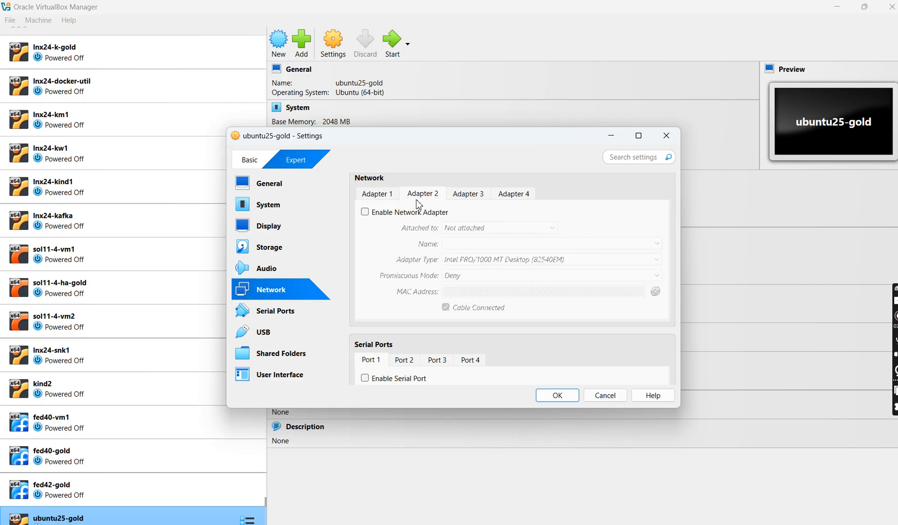
left_click(395, 217)
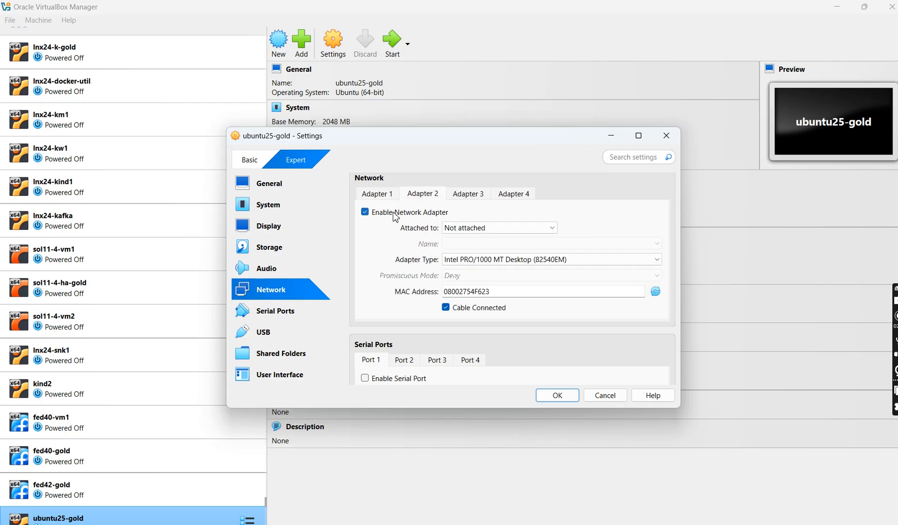
left_click(505, 232)
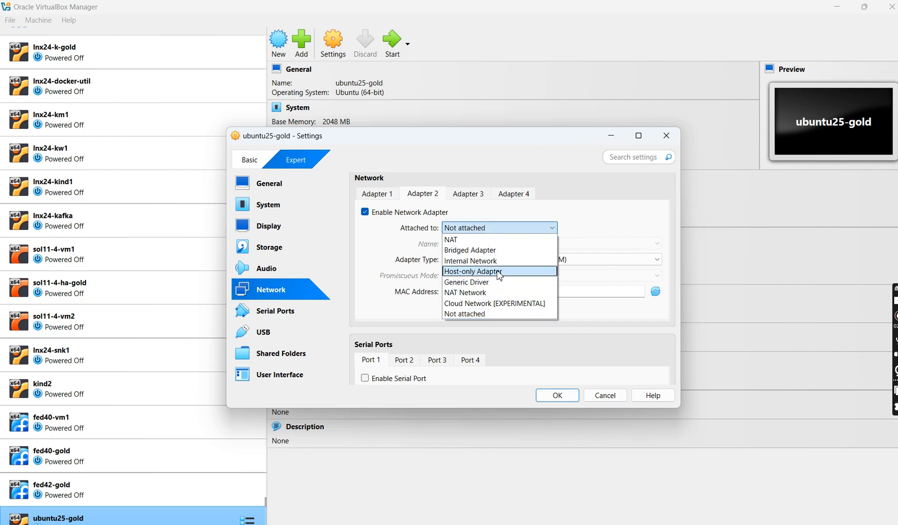
left_click(499, 275)
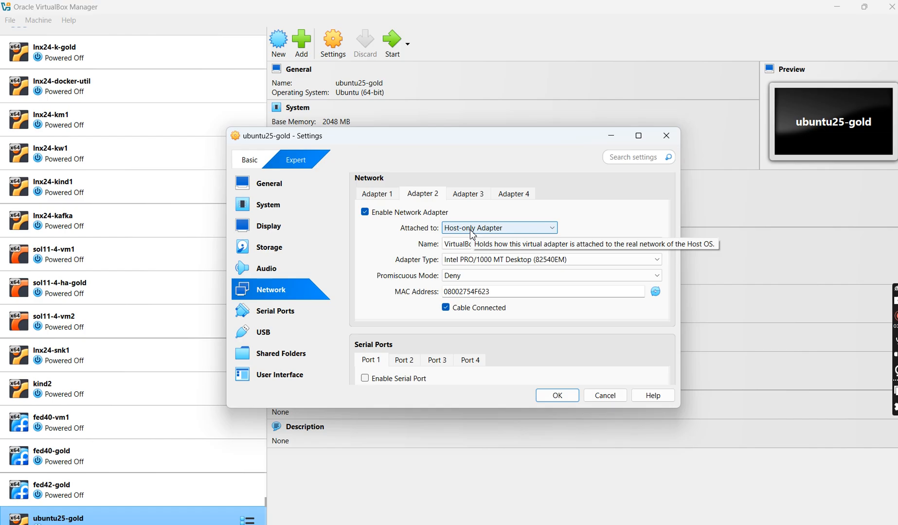
left_click(477, 276)
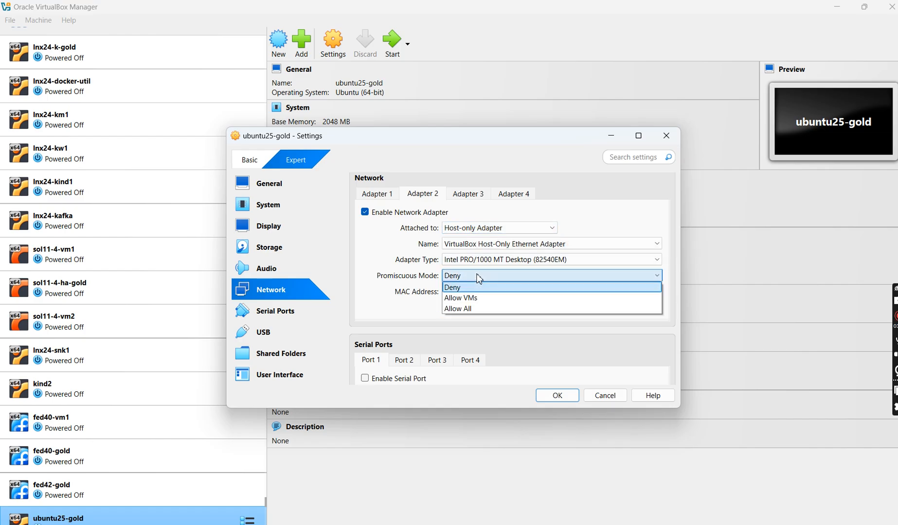
left_click(466, 309)
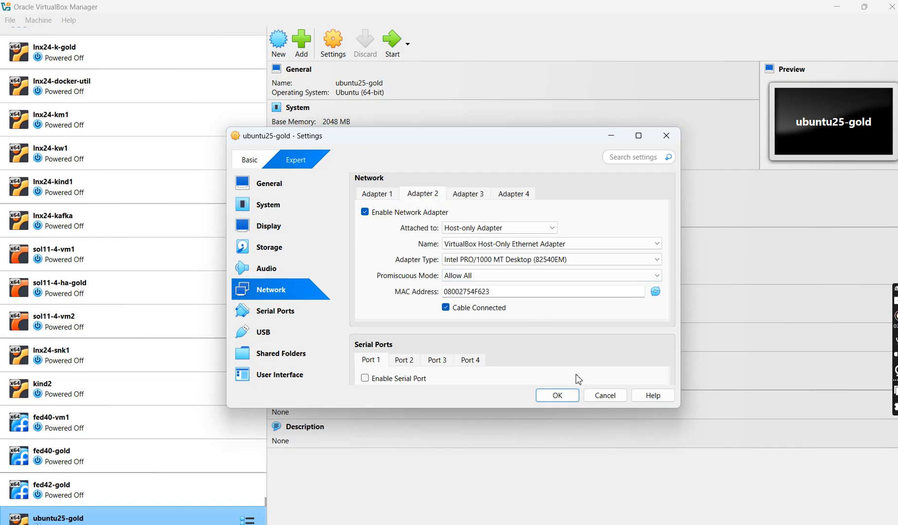
left_click(557, 398)
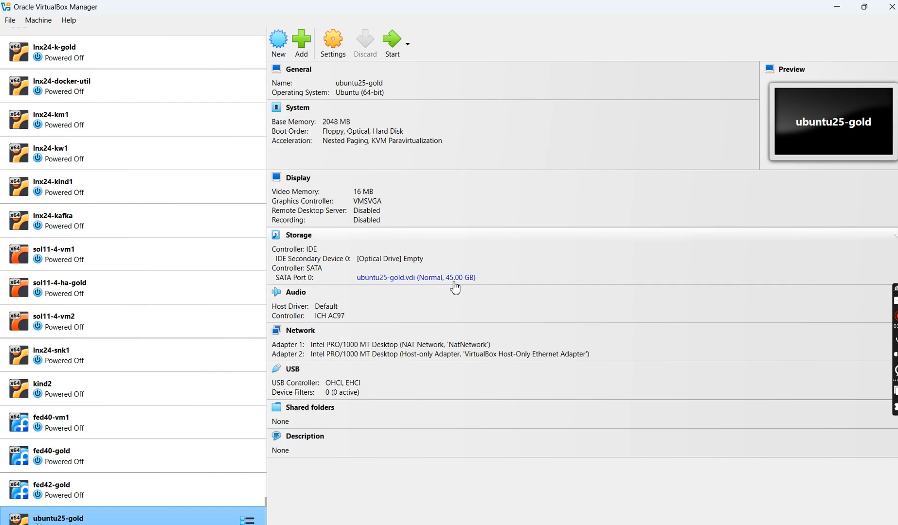
- Start the ubuntu25-gold virtual machine, mount ubuntu-25.04-live-server-amd64.iso from D:\sw as its DVD, and retry booting
left_click(396, 50)
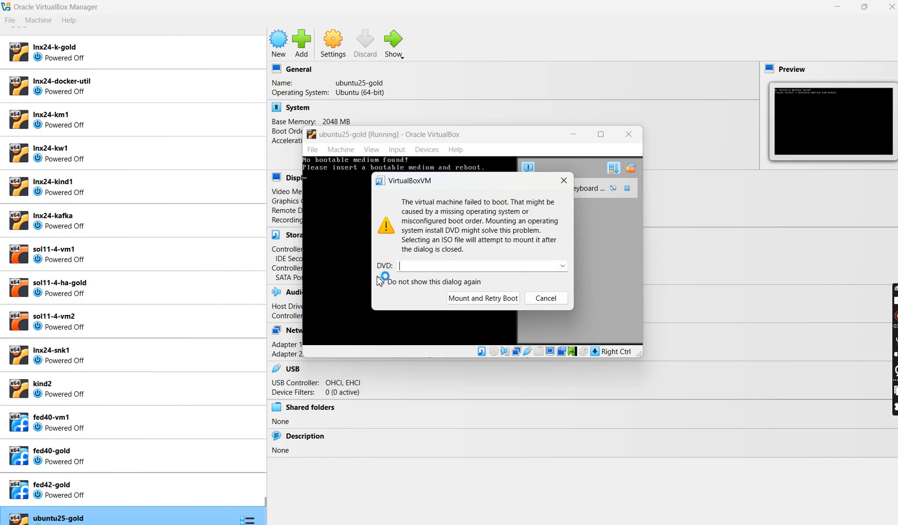
left_click(562, 266)
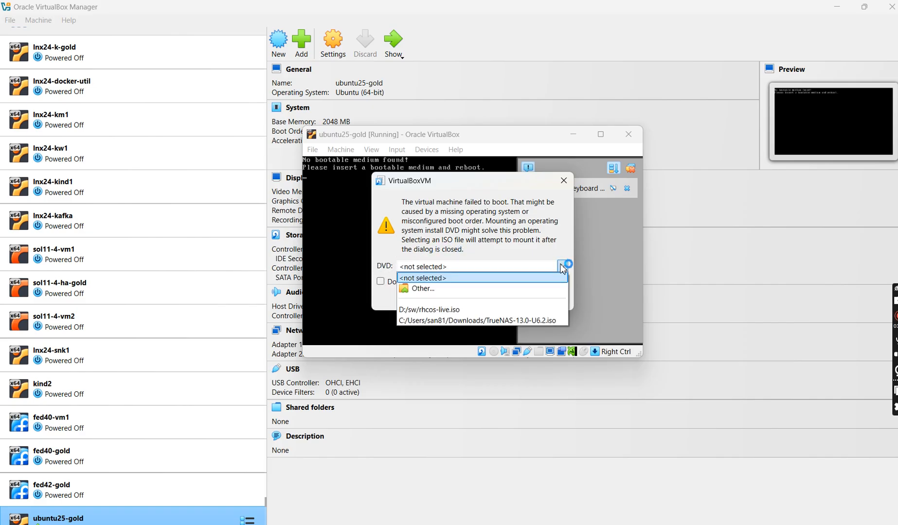
left_click(440, 295)
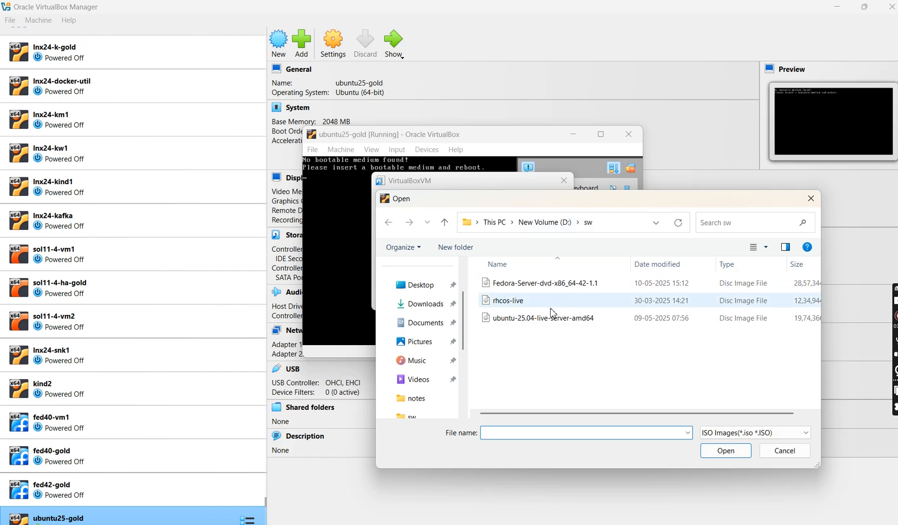
left_click(545, 322)
left_click(726, 452)
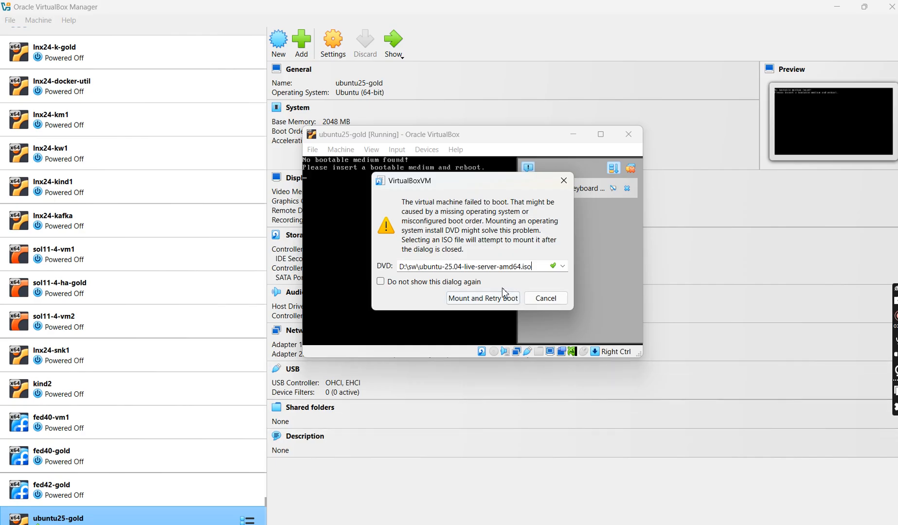
left_click(491, 302)
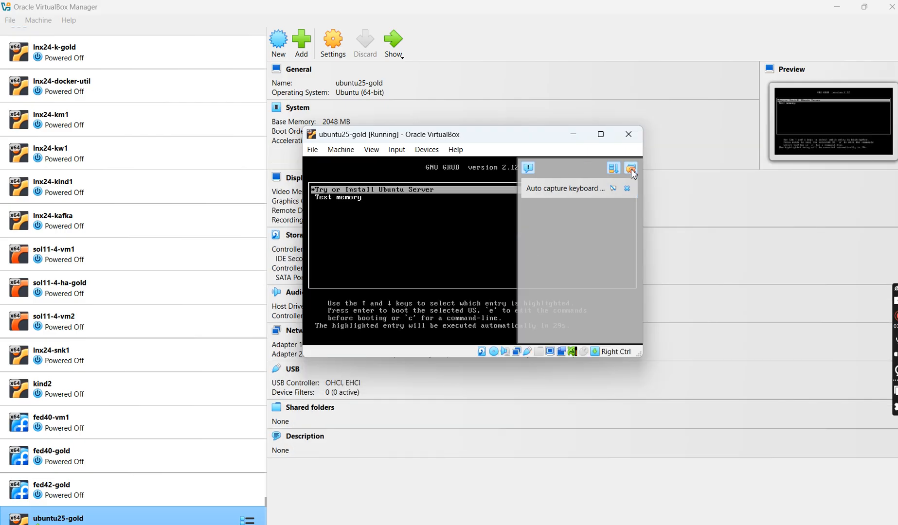
- Boot the "Try or Install Ubuntu Server" entry, dismiss the virtual machine's notifications, and maximize its window
left_click(630, 169)
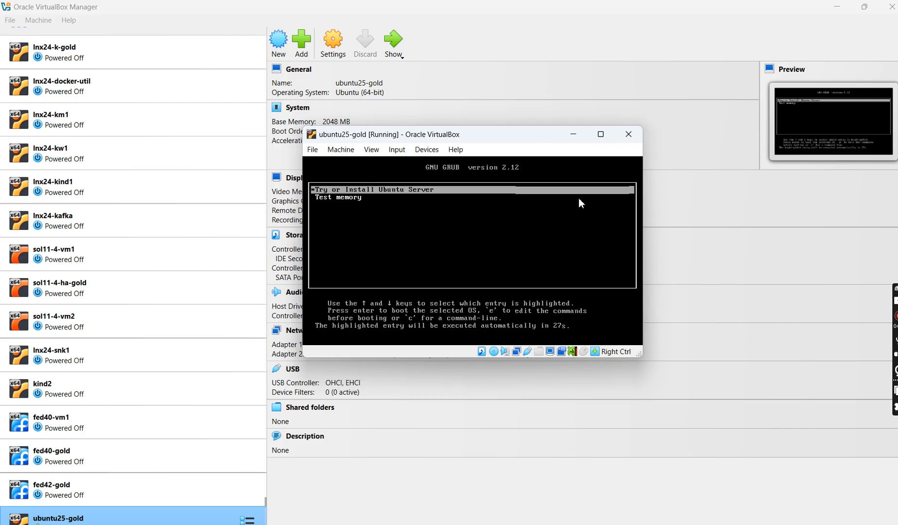
key("Return")
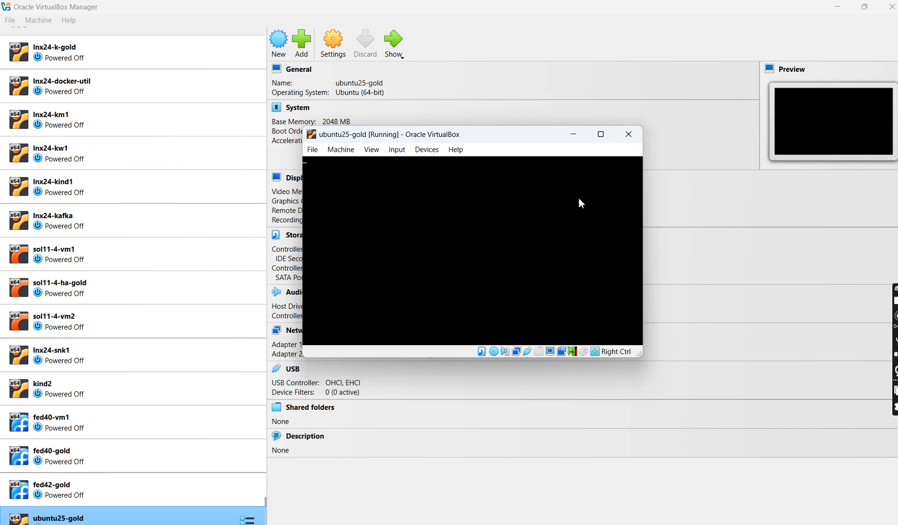
mouse_move(601, 140)
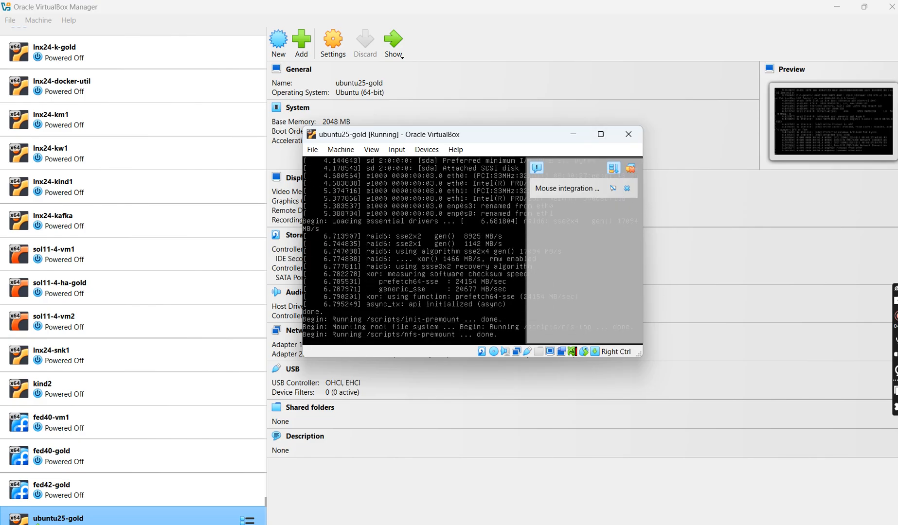
left_click(630, 168)
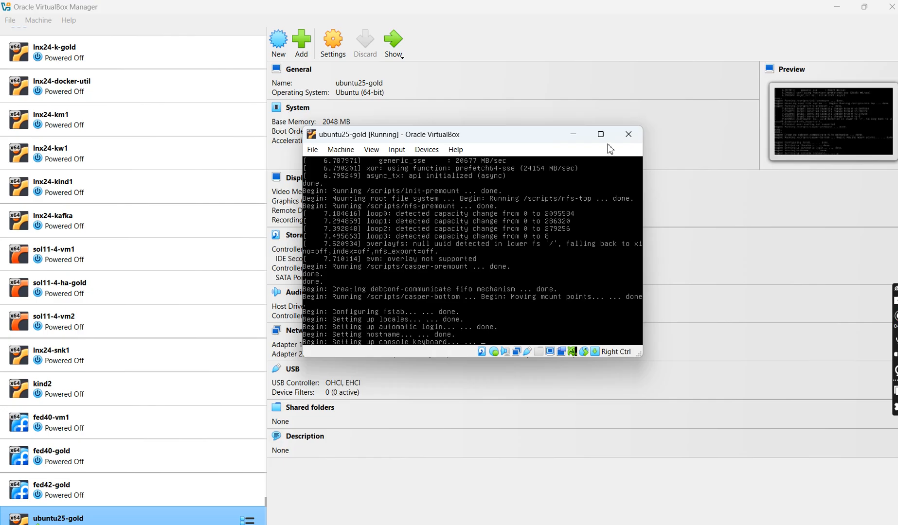
left_click(602, 139)
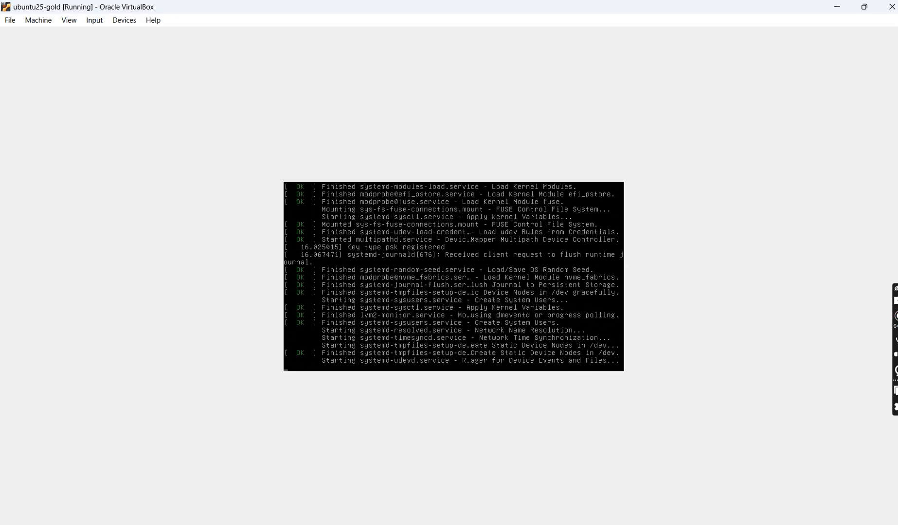
- Check the installation notes in Notepad++, return to the installer, and accept English, the English (US) keyboard layout and the Ubuntu Server base
left_click(597, 524)
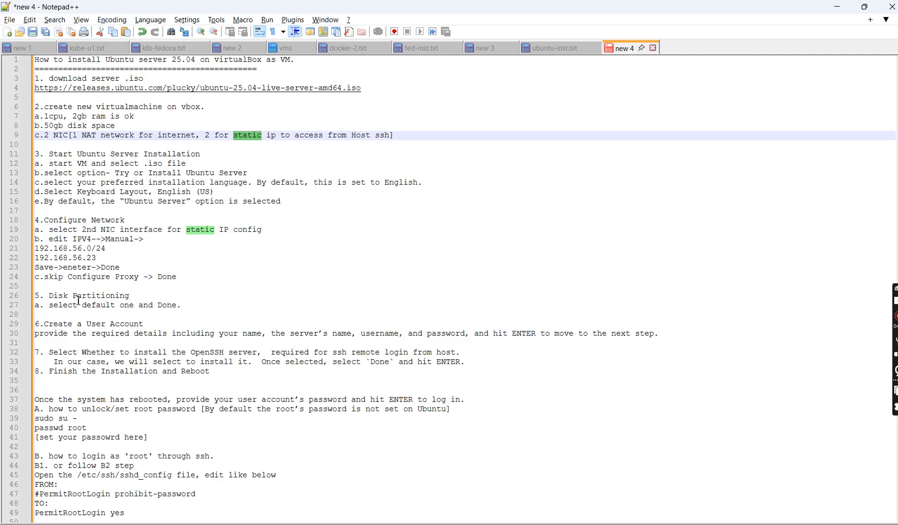
key("alt+Tab")
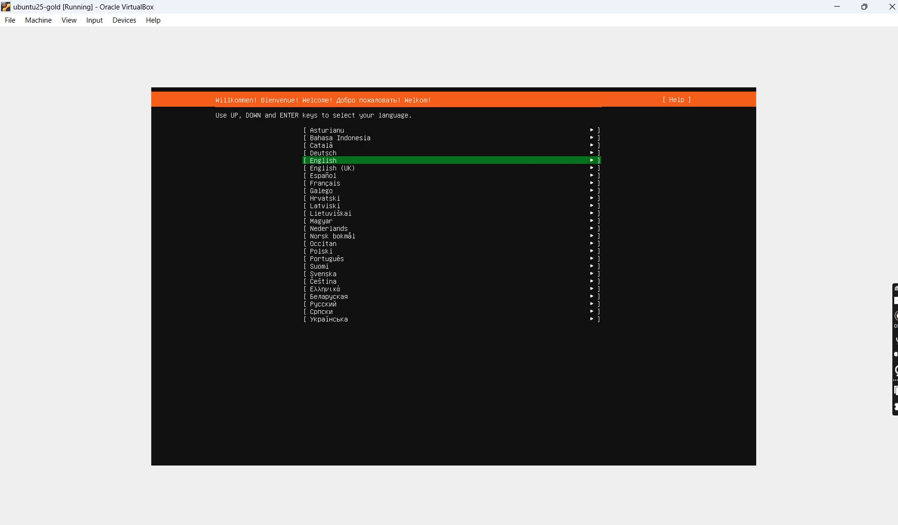
key("Return")
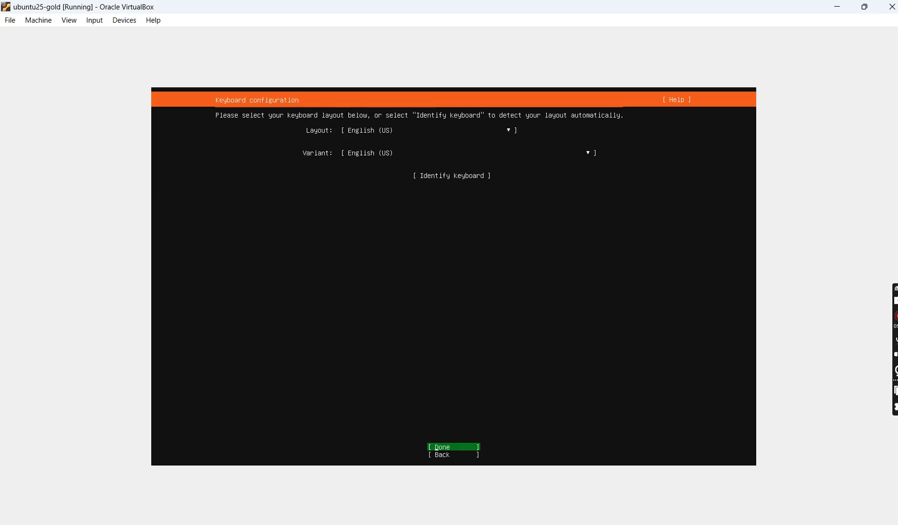
key("Return")
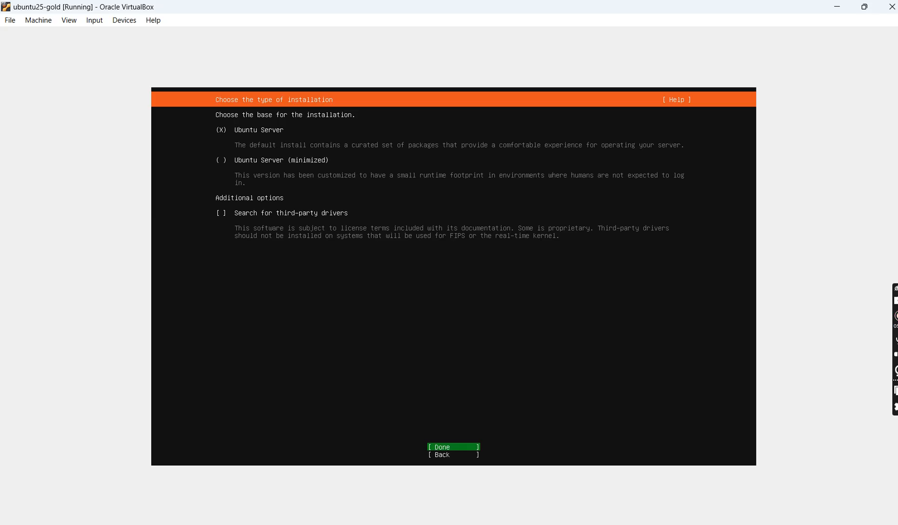
key("Down")
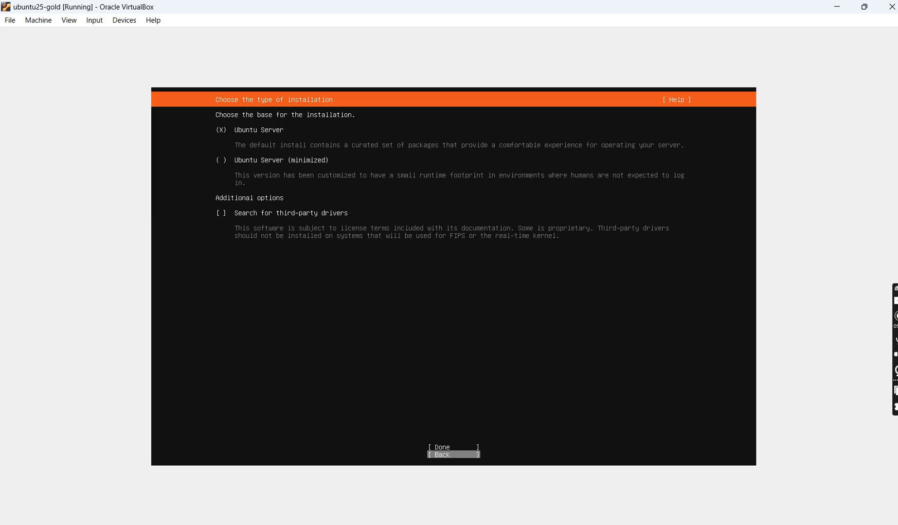
key("Up")
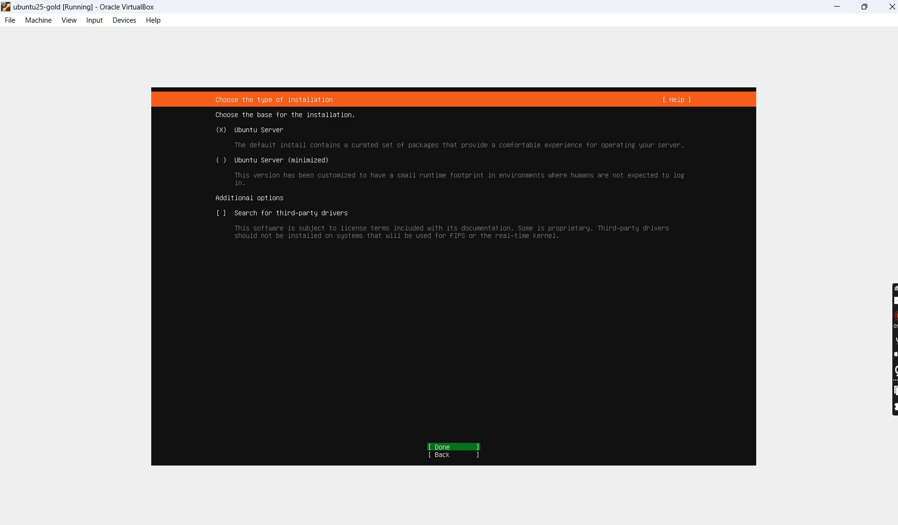
key("Return")
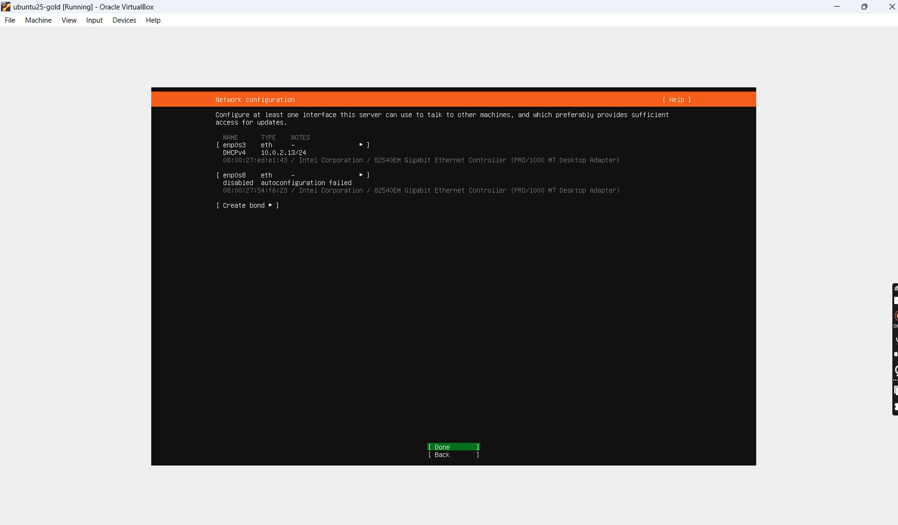
- Open the IPv4 configuration of the second network interface, enp0s8
key("Down")
key("Up")
key("Up")
key("Up")
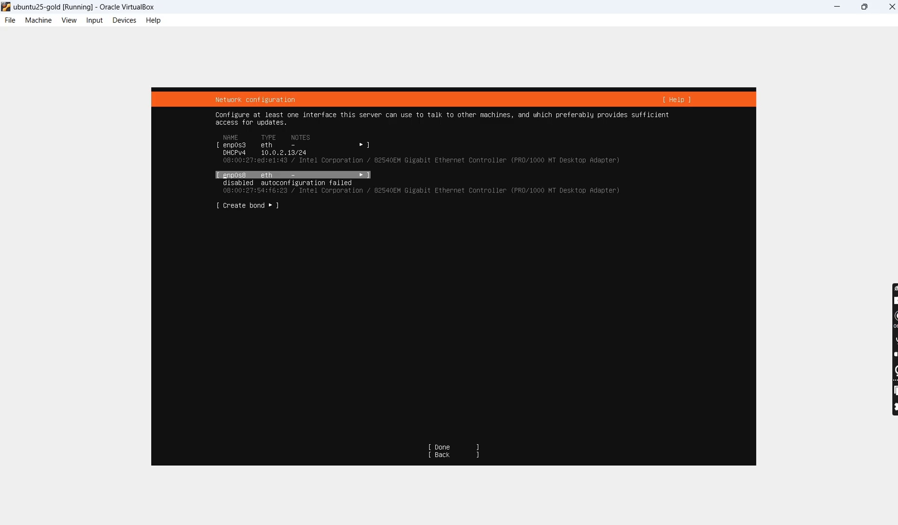
key("Return")
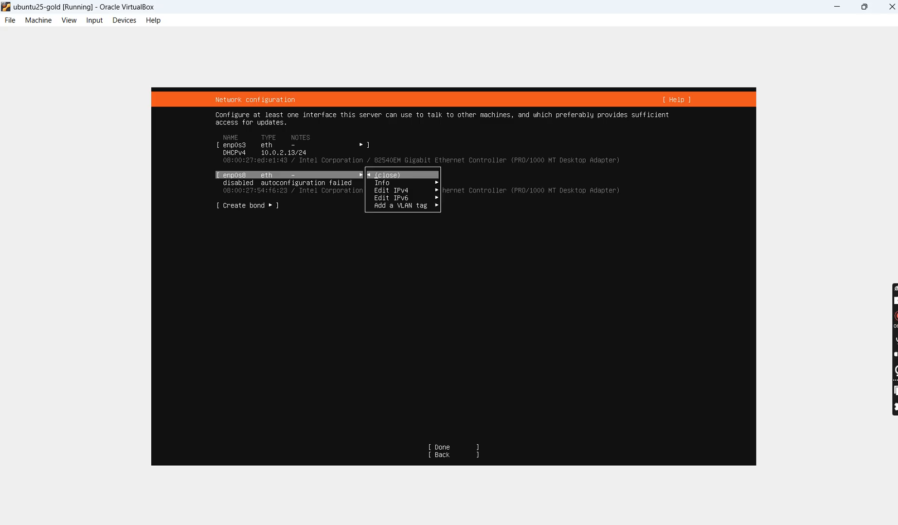
key("Down")
key("Down")
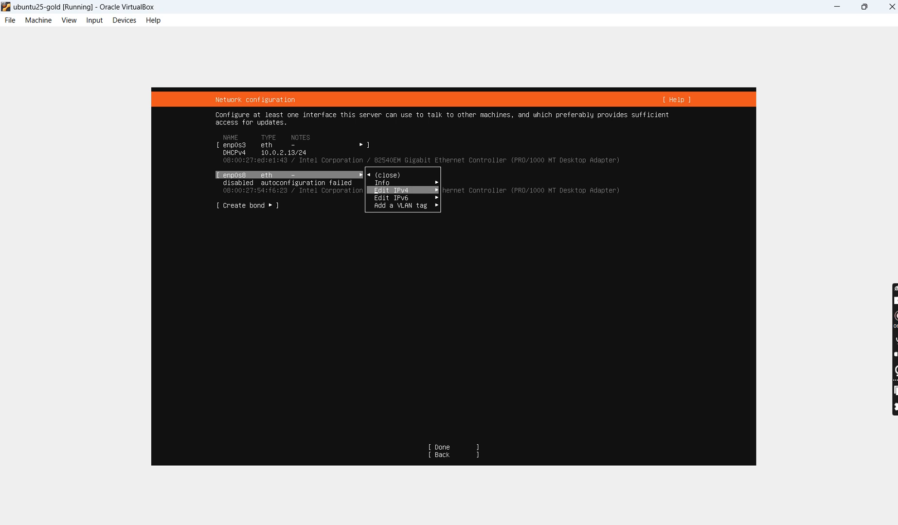
key("Return")
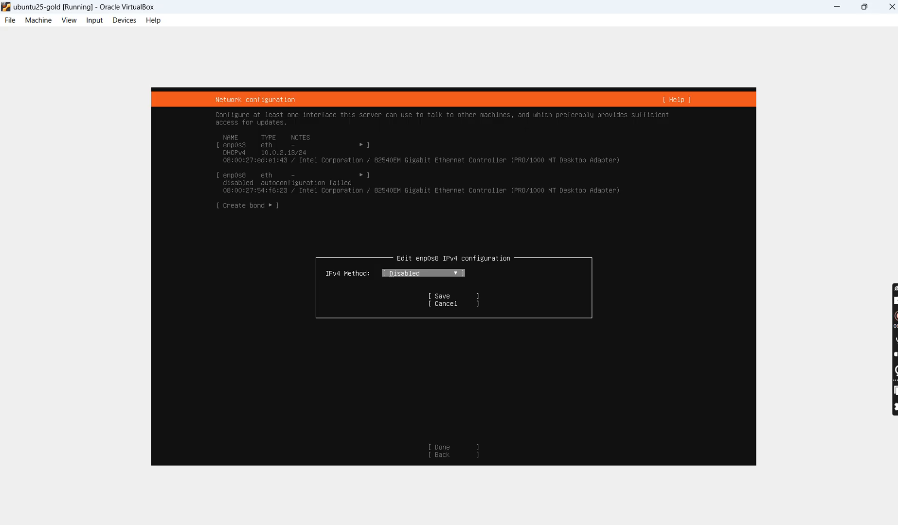
- Set the IPv4 method of enp0s8 to Manual
key("Tab")
key("Up")
key("Up")
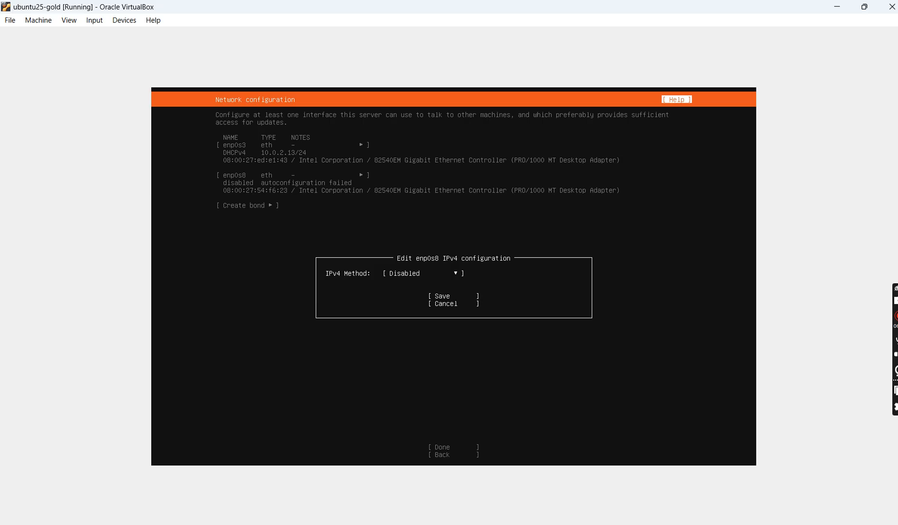
key("Down")
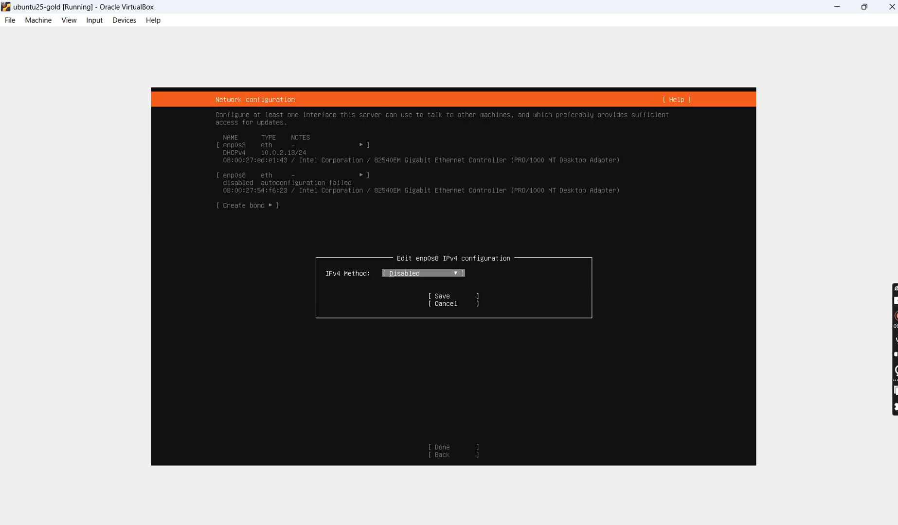
key("Return")
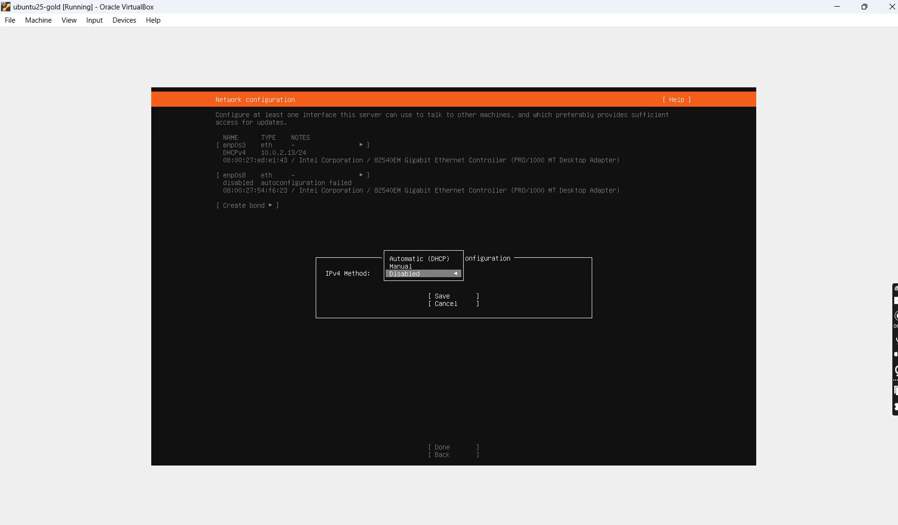
key("Up")
key("Return")
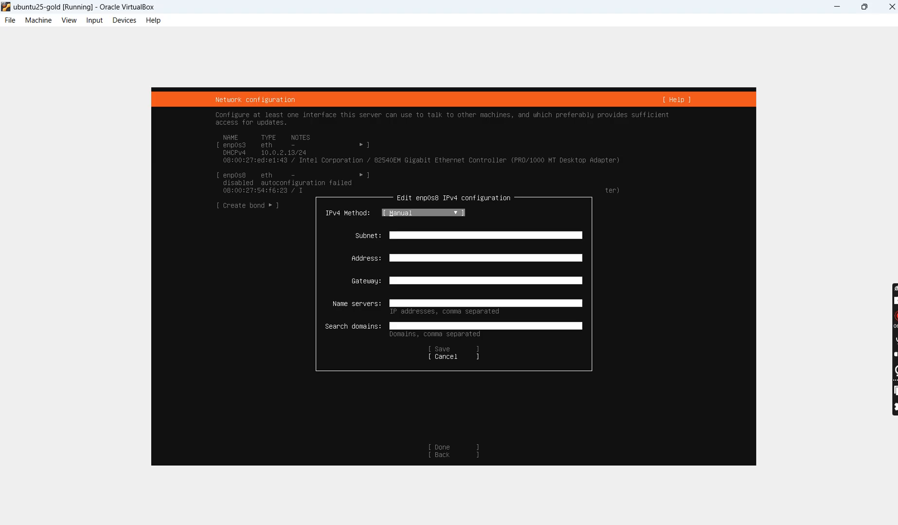
- Look up the static network values in the Notepad++ notes and set the enp0s8 subnet to 192.168.56.0/24
key("Tab")
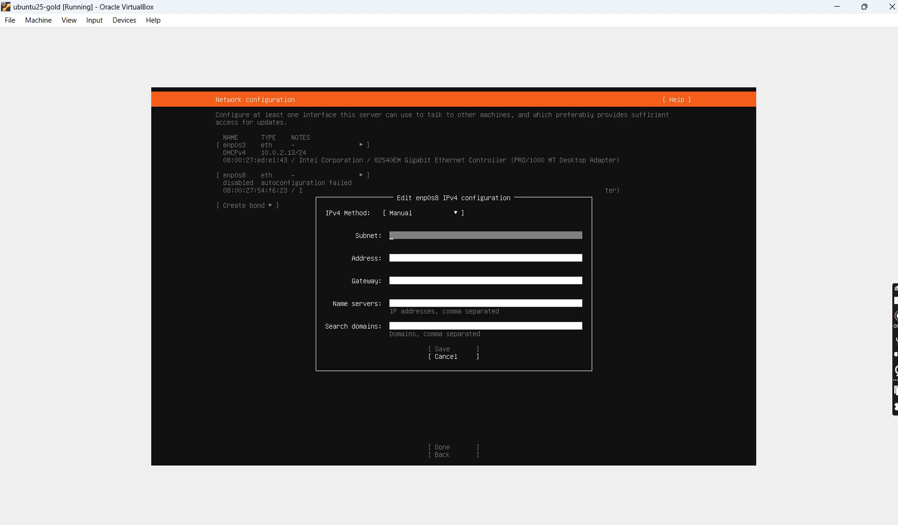
left_click(598, 524)
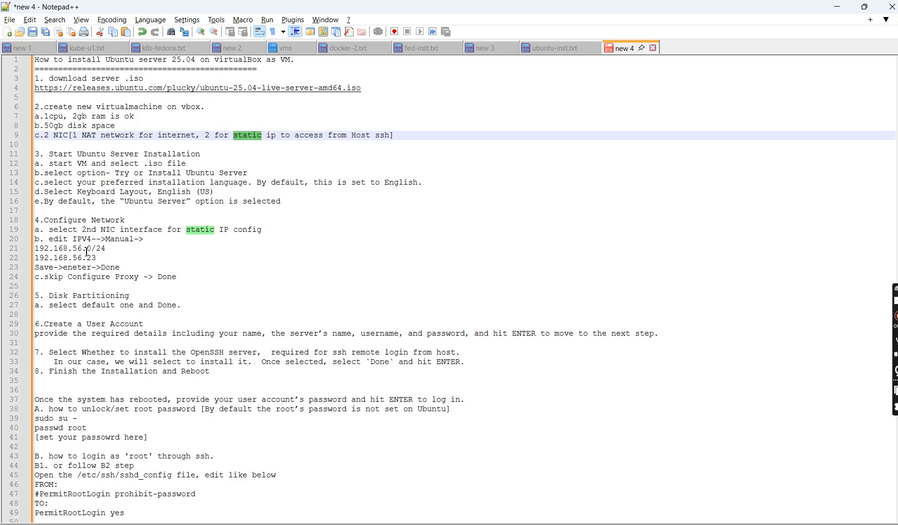
key("alt+Tab")
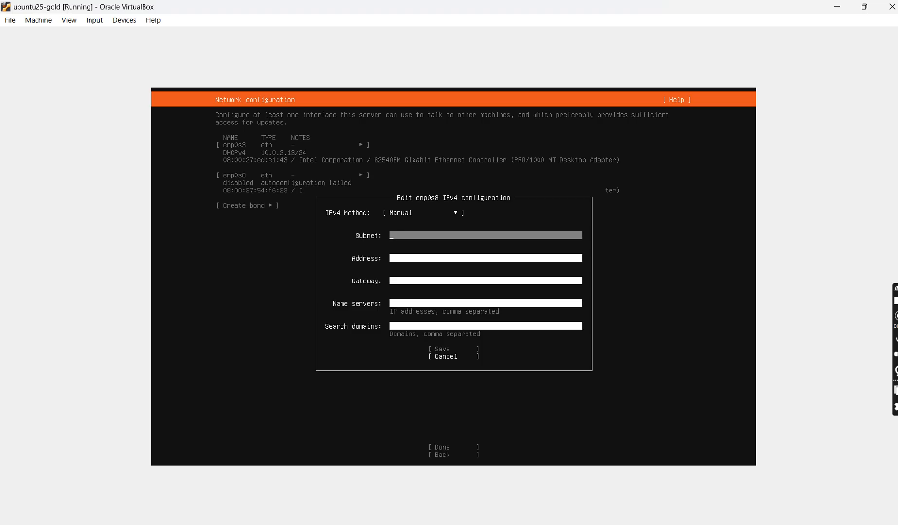
type("192.168.56.0/24")
key("Tab")
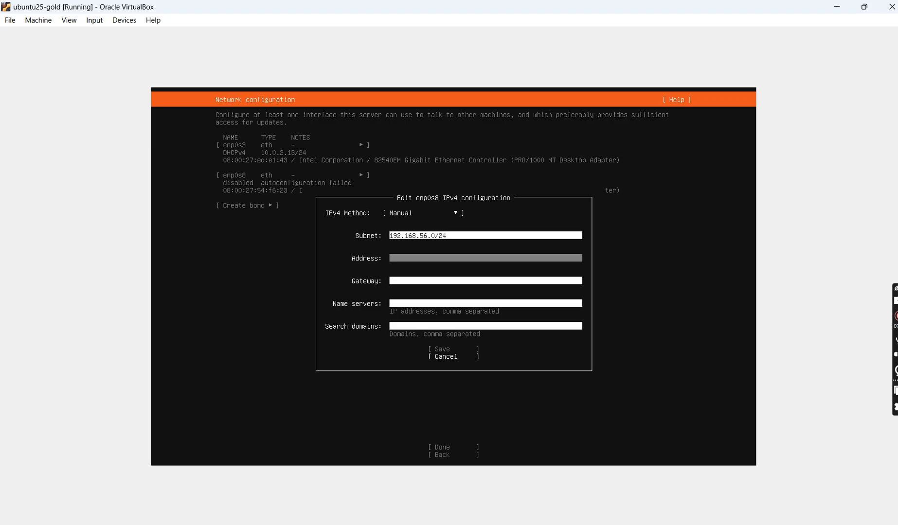
- Set the enp0s8 address to 192.168.56.23, checking it against the Notepad++ notes
type("192.168.56.")
left_click(597, 524)
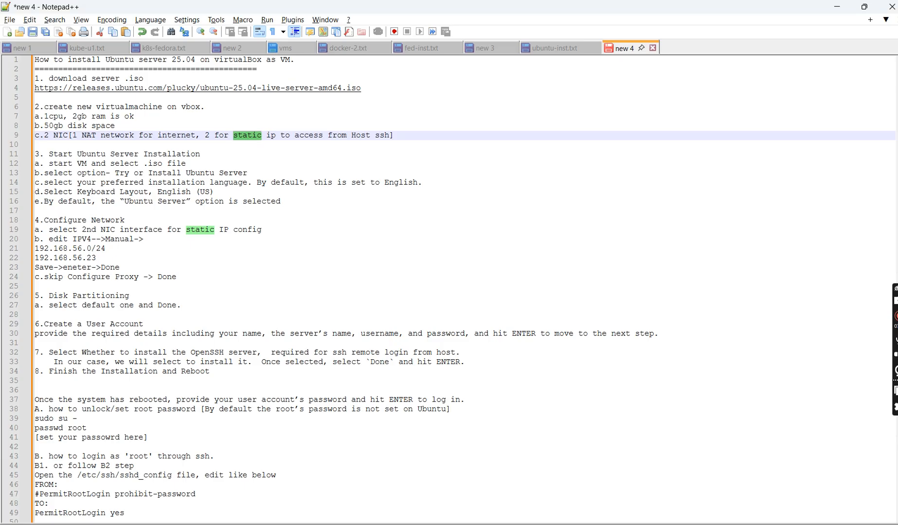
key("alt+Tab")
type("23")
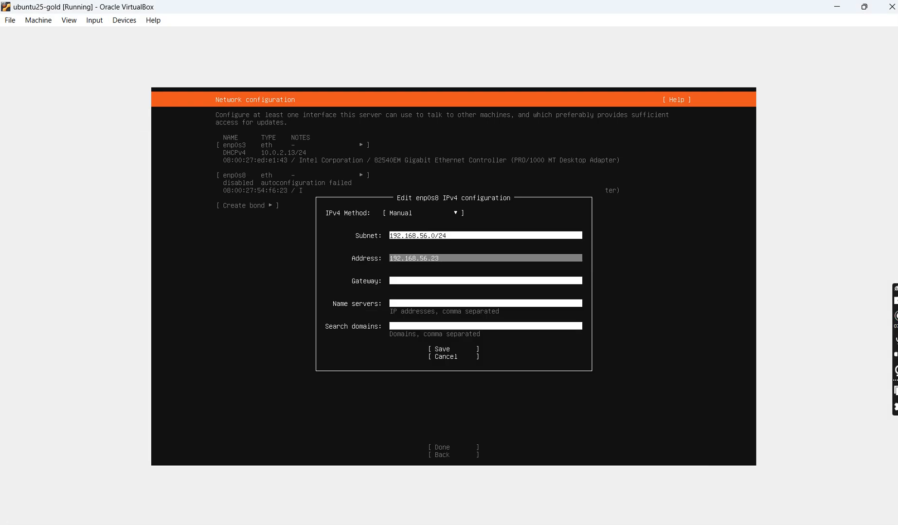
- Leave the gateway, name servers and search domains blank, and save the enp0s8 IPv4 configuration
key("Tab")
key("Tab")
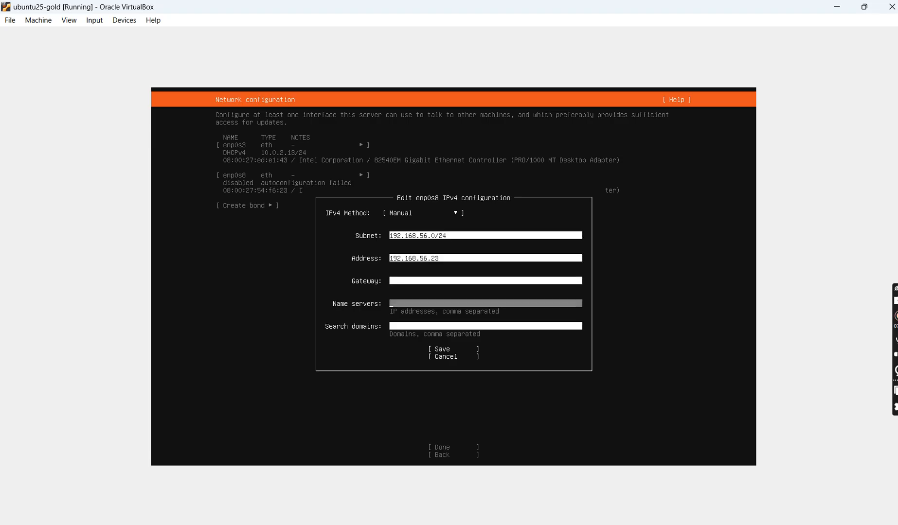
key("Tab")
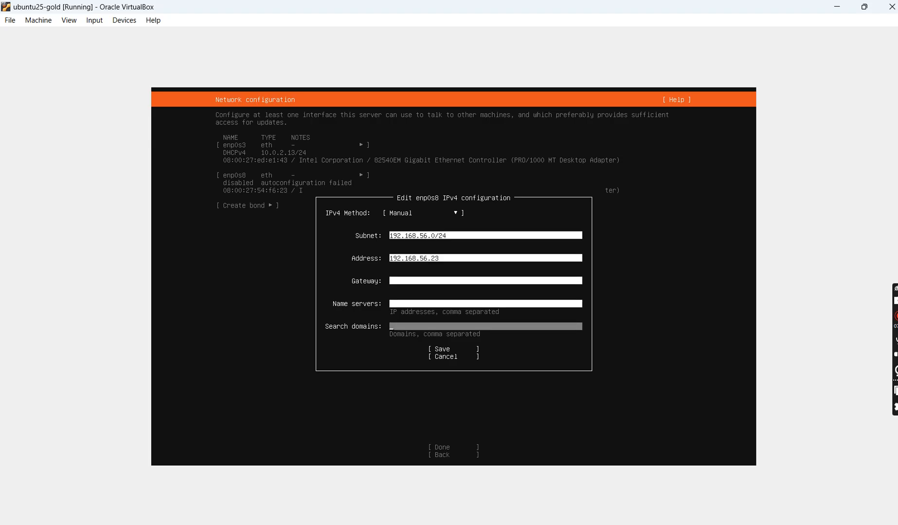
key("Tab")
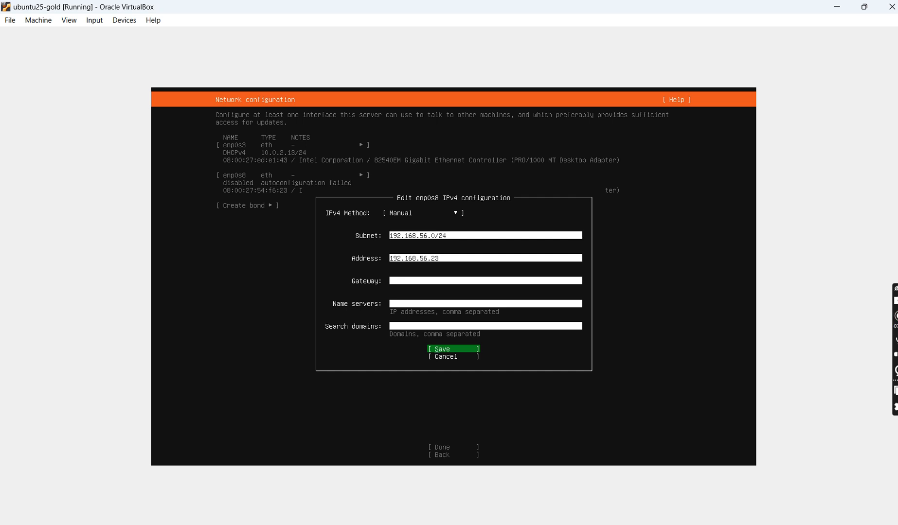
key("Return")
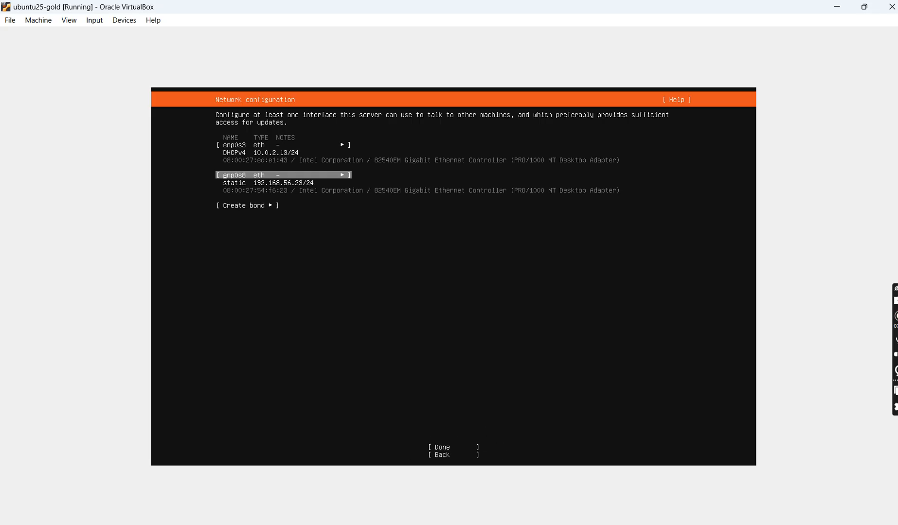
- Accept the network configuration of both adapters and continue with the proxy address left blank
key("Tab")
key("Tab")
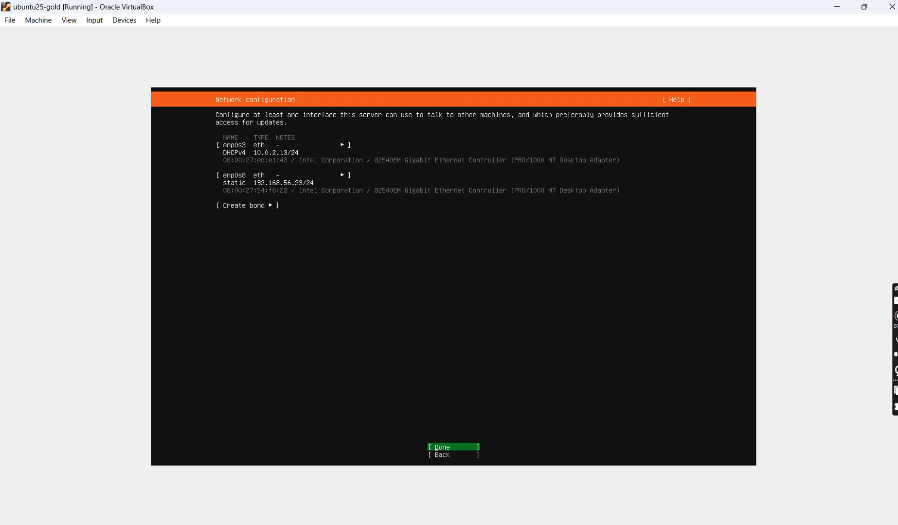
key("Return")
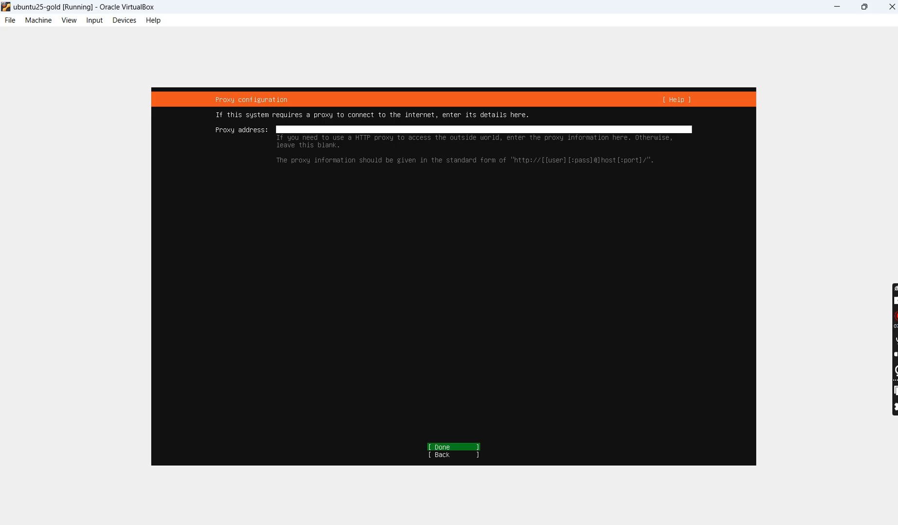
key("Return")
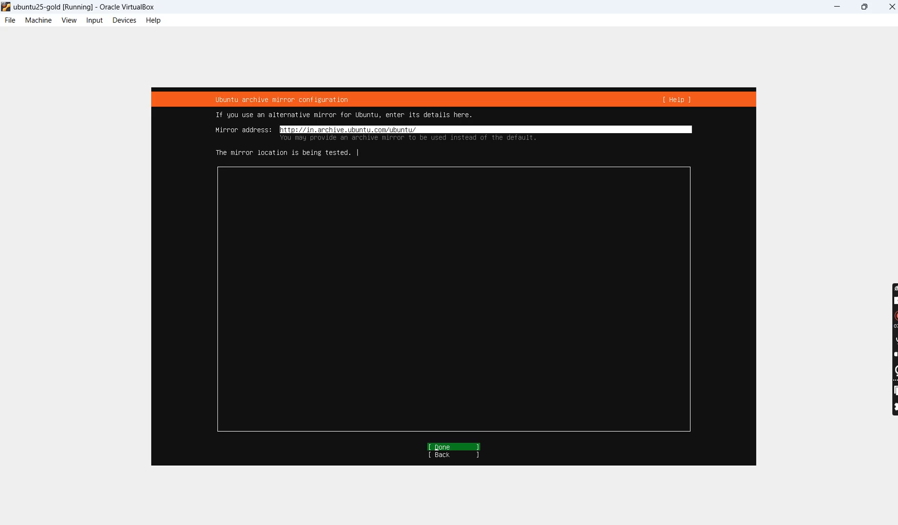
- Keep the default Ubuntu archive mirror and accept the guided entire-disk layout with an LVM group and no LUKS encryption
key("Return")
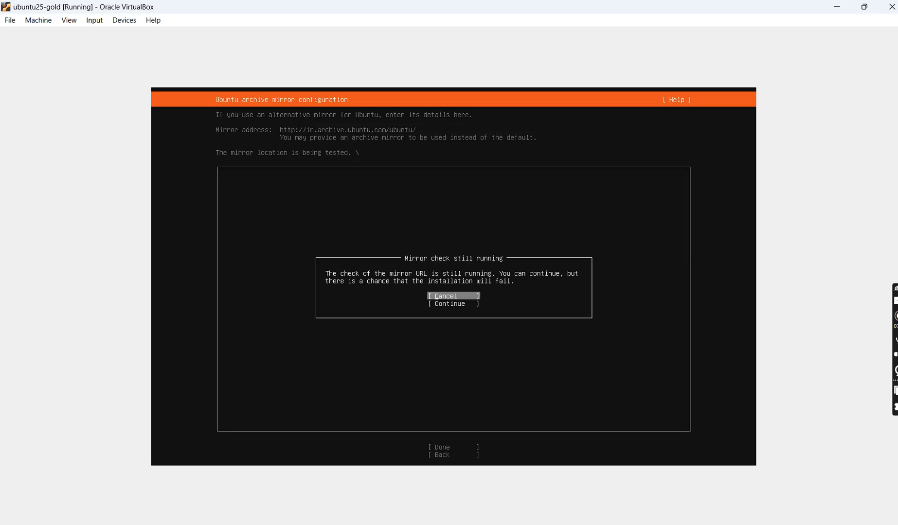
key("Down")
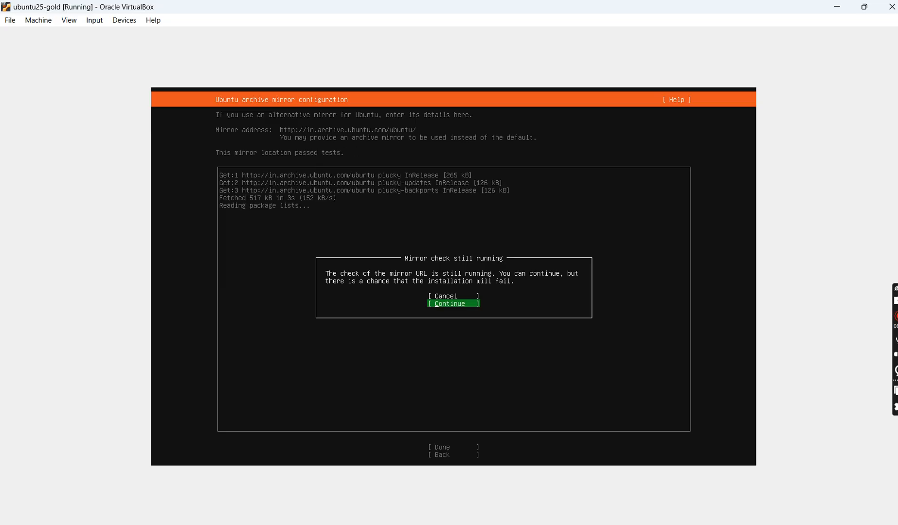
key("Return")
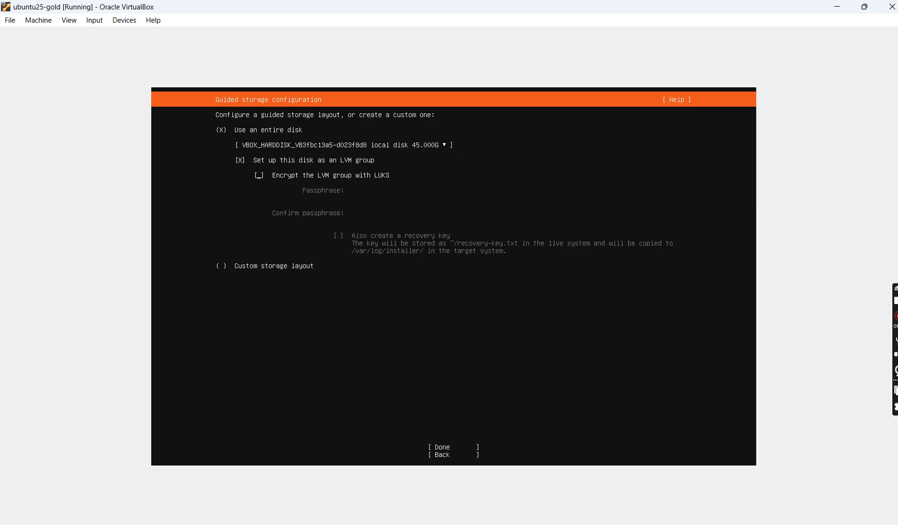
key("Tab")
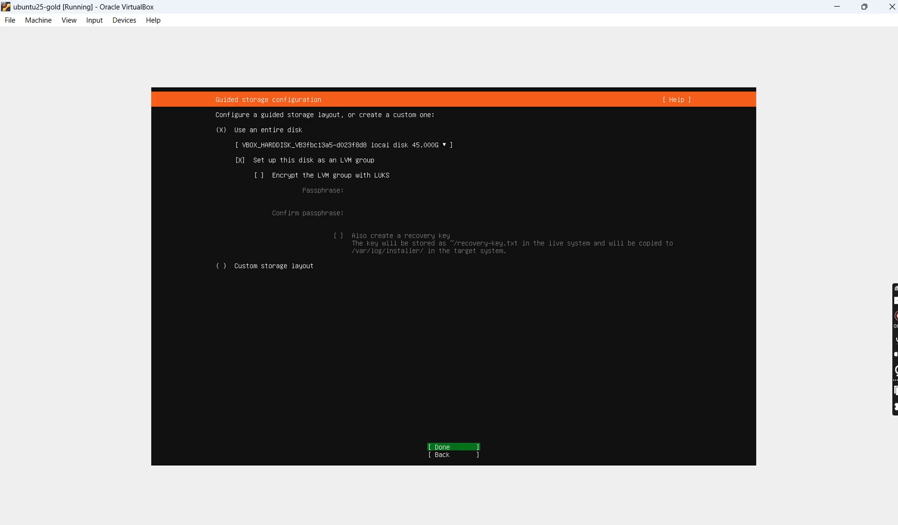
key("Return")
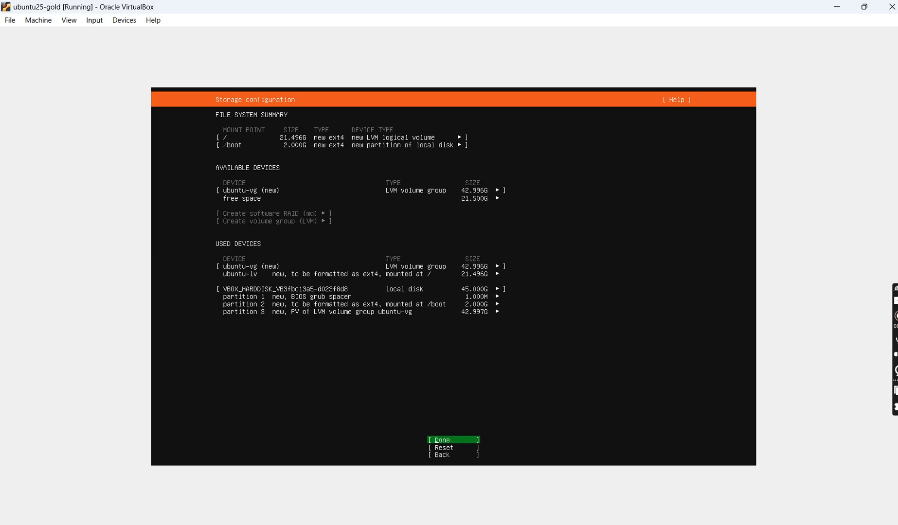
- Set the size of the ubuntu-lv logical volume mounted at / to 42.996G, keeping its ext4 format, and save it
key("Down")
key("Down")
key("Up")
key("Up")
key("Up")
key("Up")
key("Up")
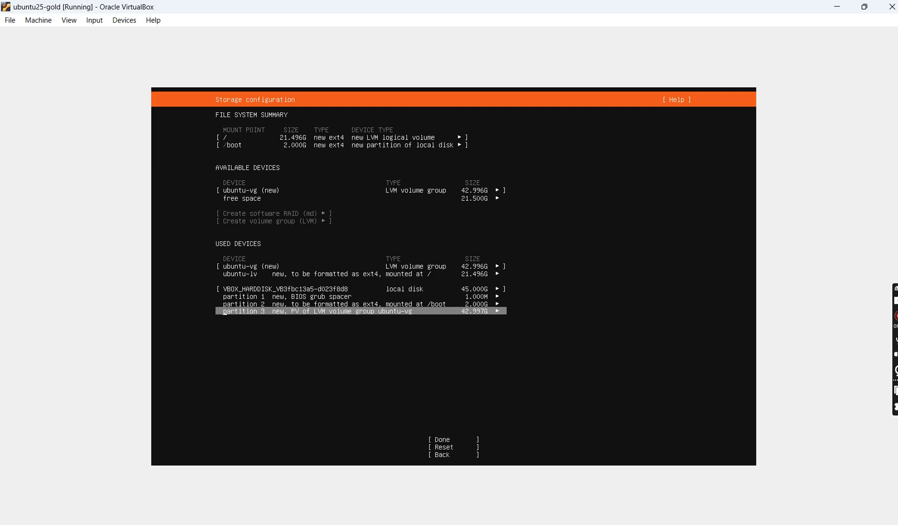
key("Up")
key("Up")
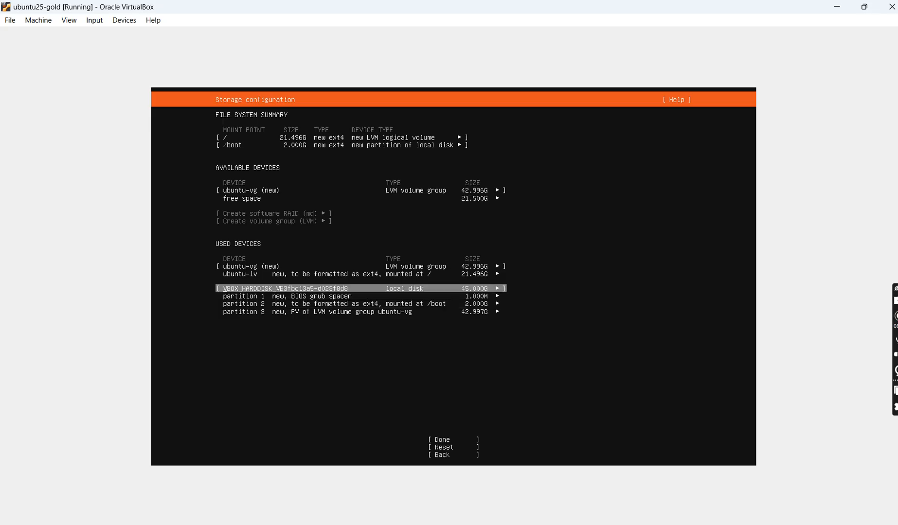
key("Up")
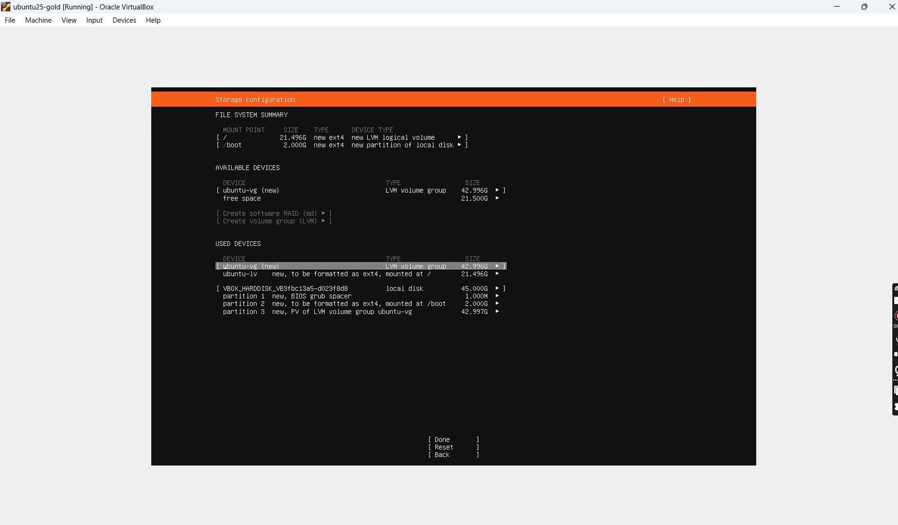
key("Down")
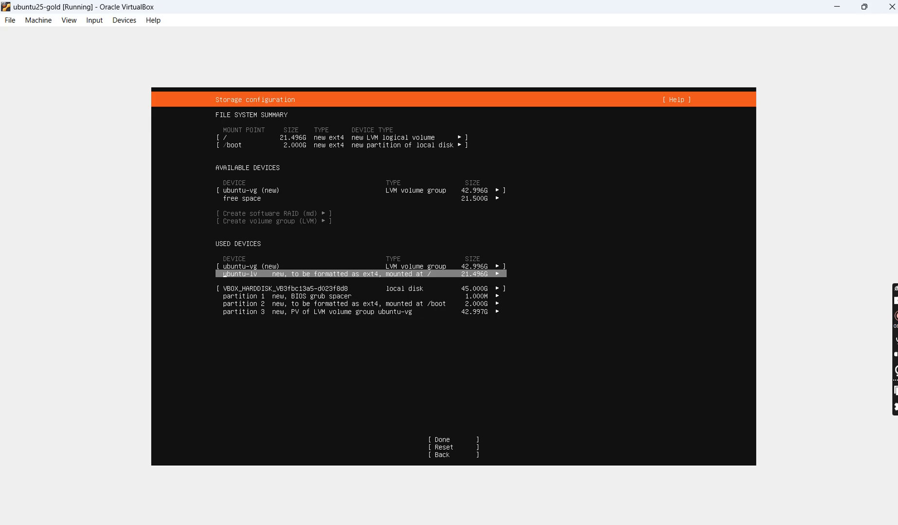
key("Return")
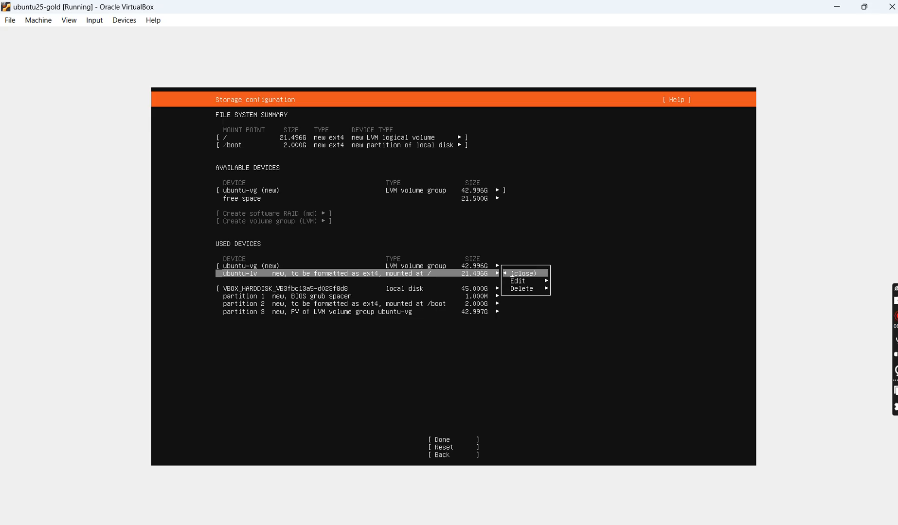
key("Down")
key("Return")
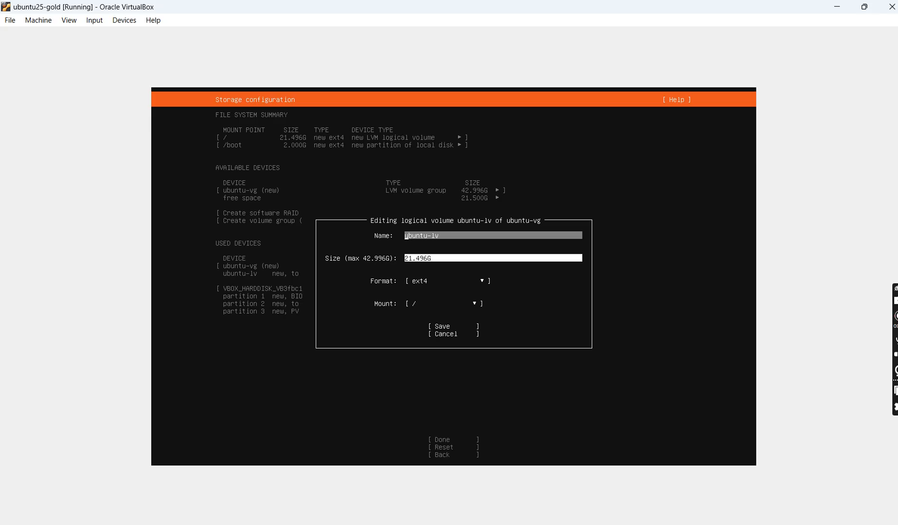
key("Tab")
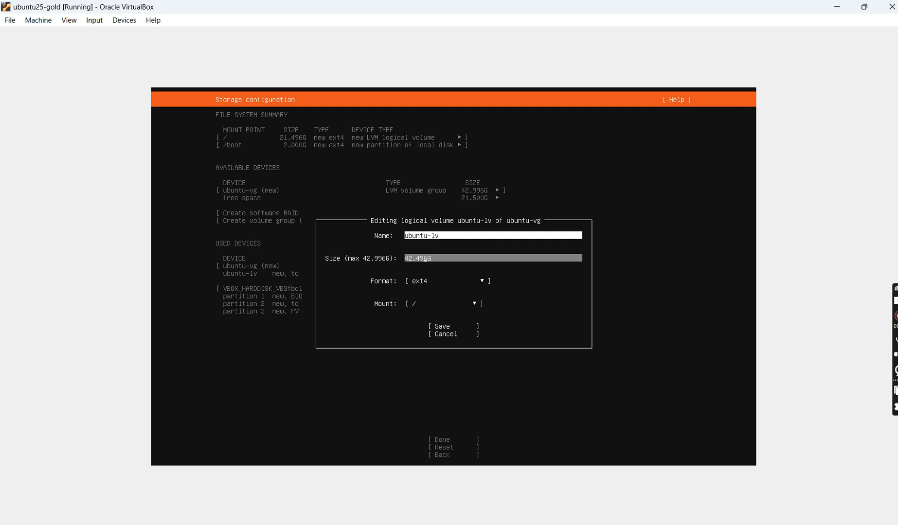
key("BackSpace")
key("BackSpace")
key("BackSpace")
type("996")
key("Tab")
key("Tab")
key("Tab")
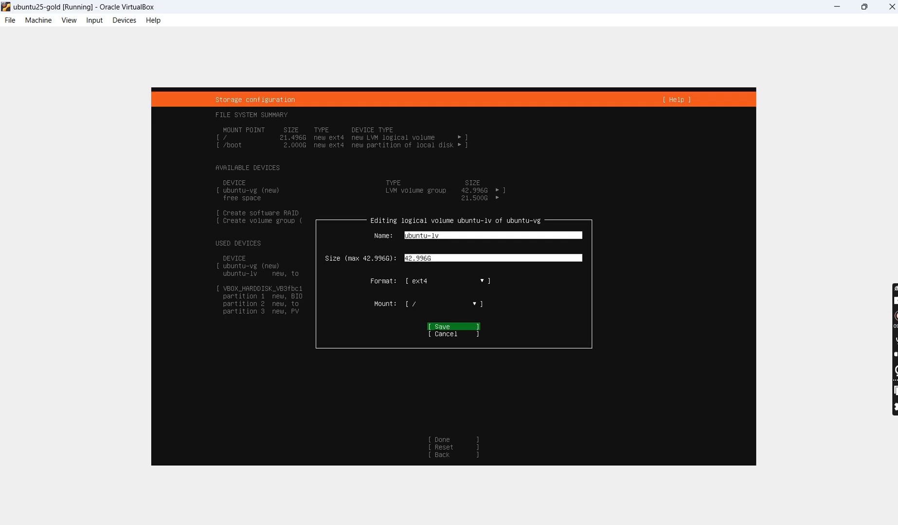
key("Return")
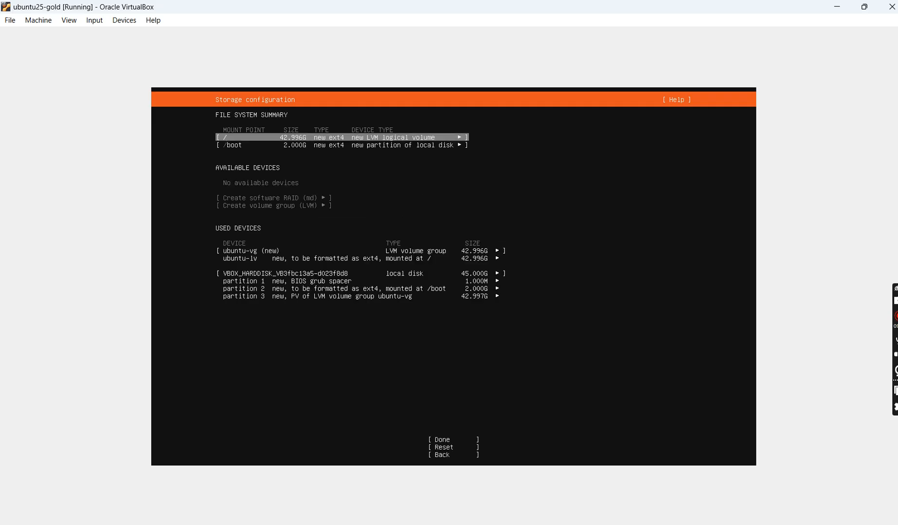
- Finish the storage configuration and confirm the destructive formatting of the disk
key("Down")
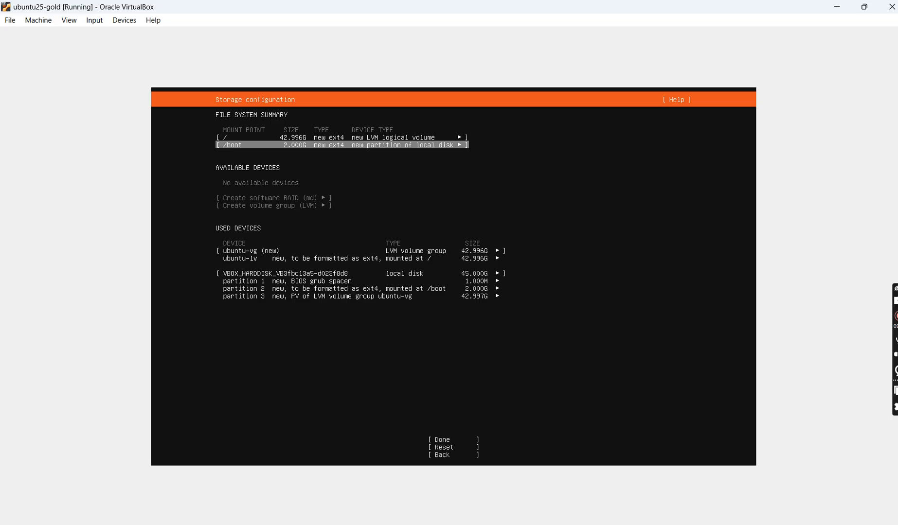
key("Down")
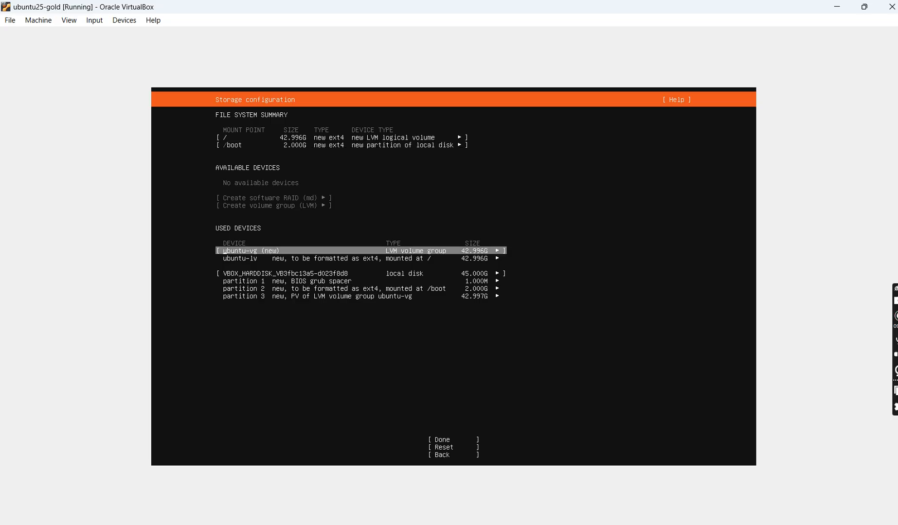
key("Down")
key("Down")
key("Down")
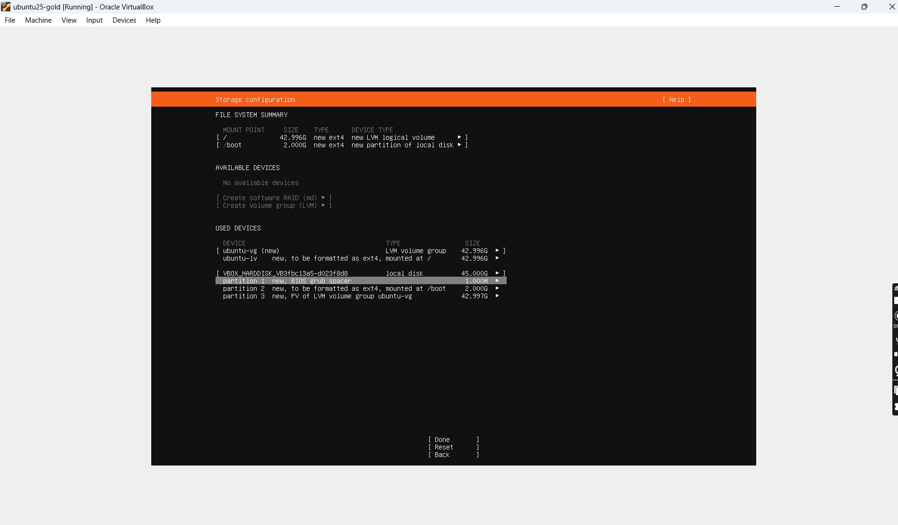
key("Down")
key("Down")
key("Down")
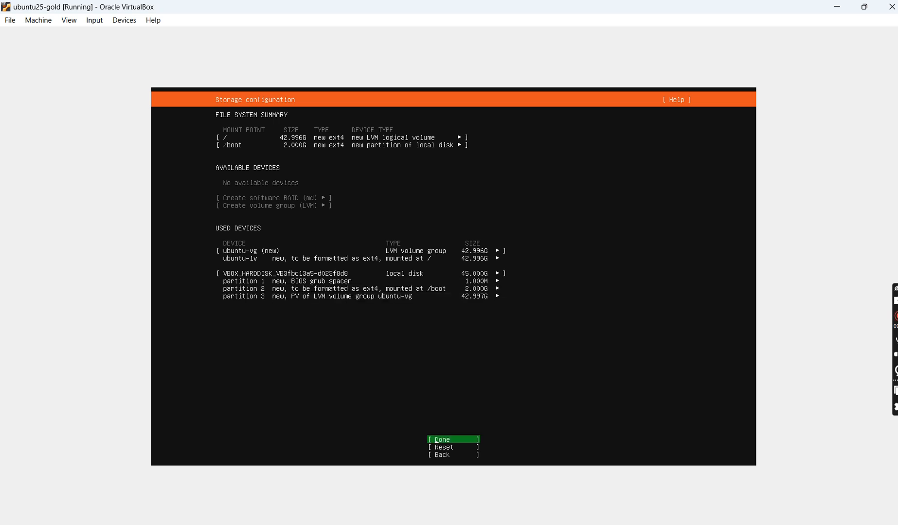
key("Return")
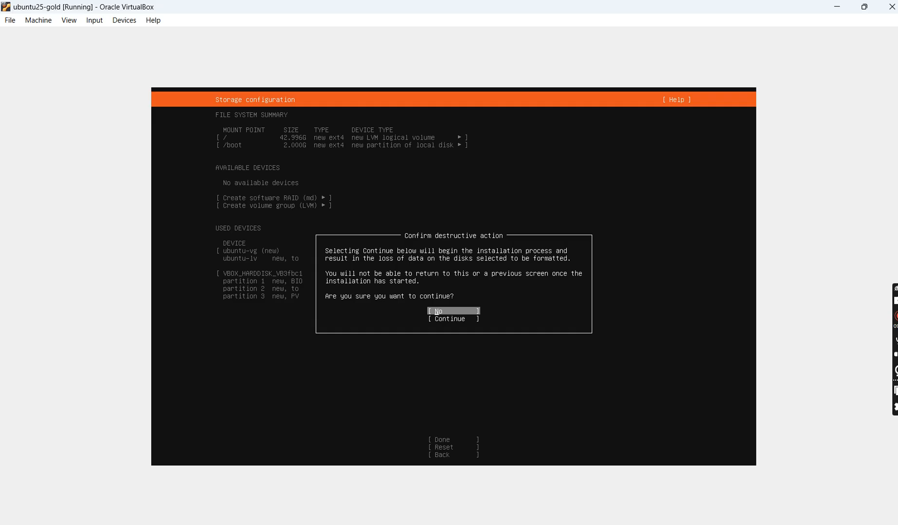
key("Down")
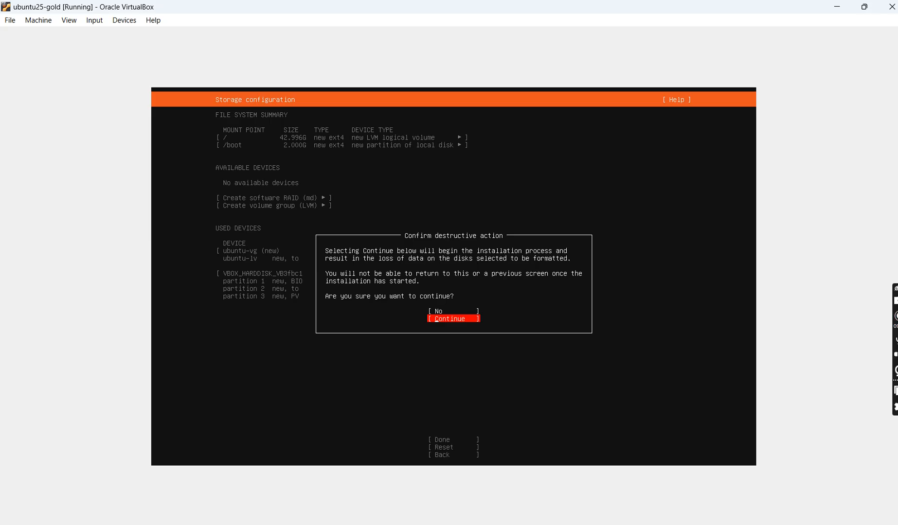
key("Return")
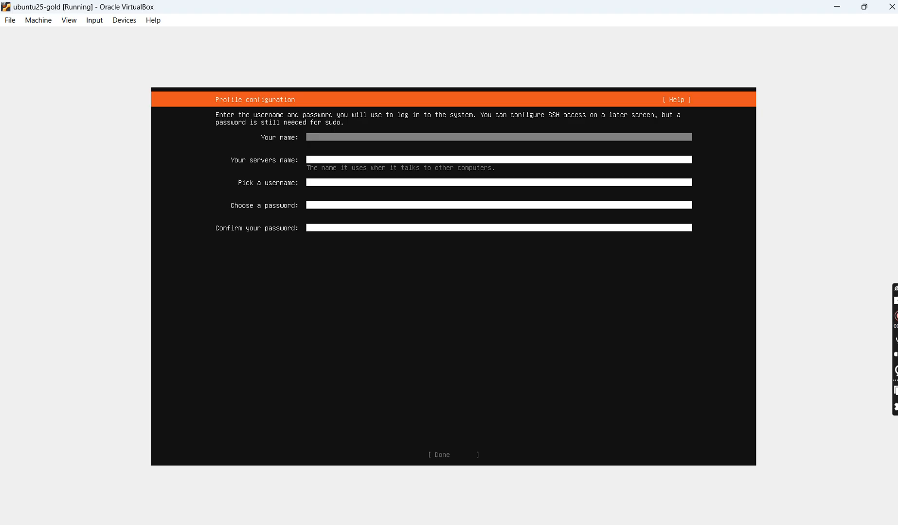
- Enter user1 as the profile's display name and lnx25-gold as the server's name
type("user1")
key("Tab")
type("user")
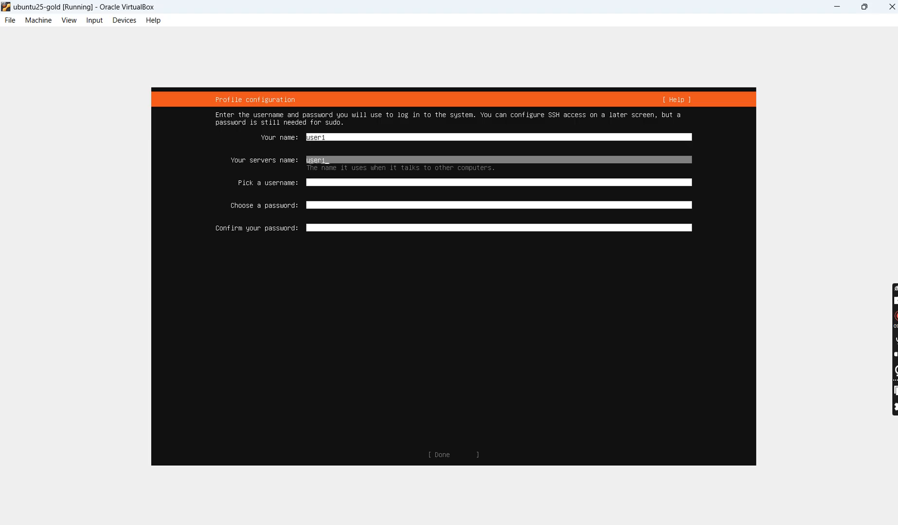
key("BackSpace")
key("BackSpace")
key("BackSpace")
key("BackSpace")
type("ubuntu")
type("2")
key("BackSpace")
key("BackSpace")
key("BackSpace")
key("BackSpace")
key("BackSpace")
key("BackSpace")
key("BackSpace")
type("ln")
type("25-gold")
key("Tab")
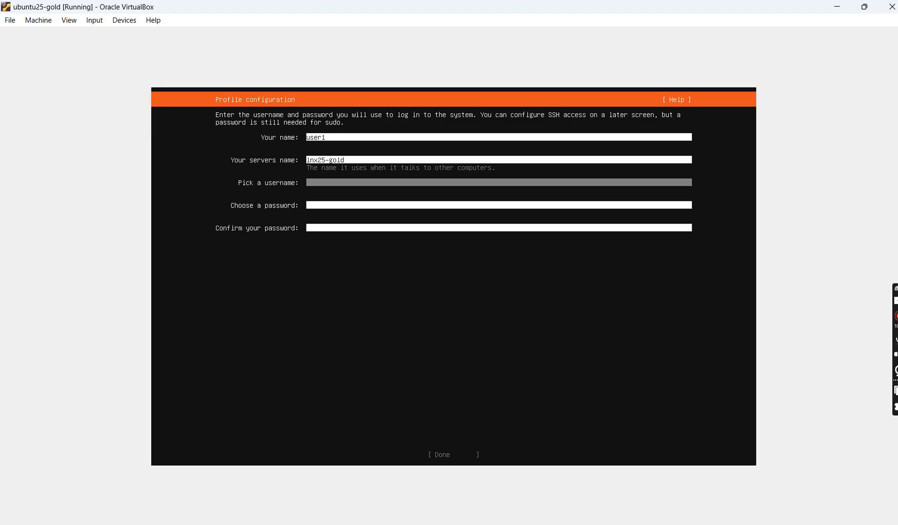
- Set the username to user1, enter and confirm the account password, and submit the profile
type("user1")
key("Tab")
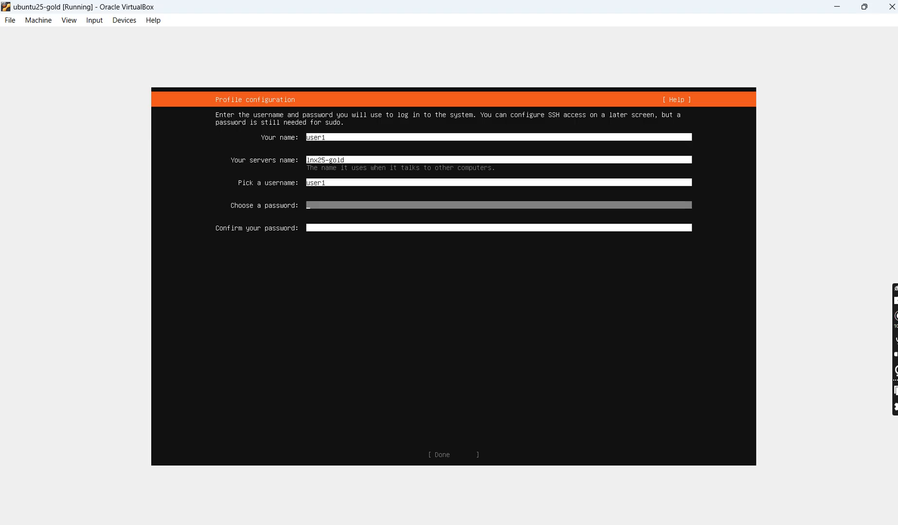
type("*****")
key("Tab")
type("*****")
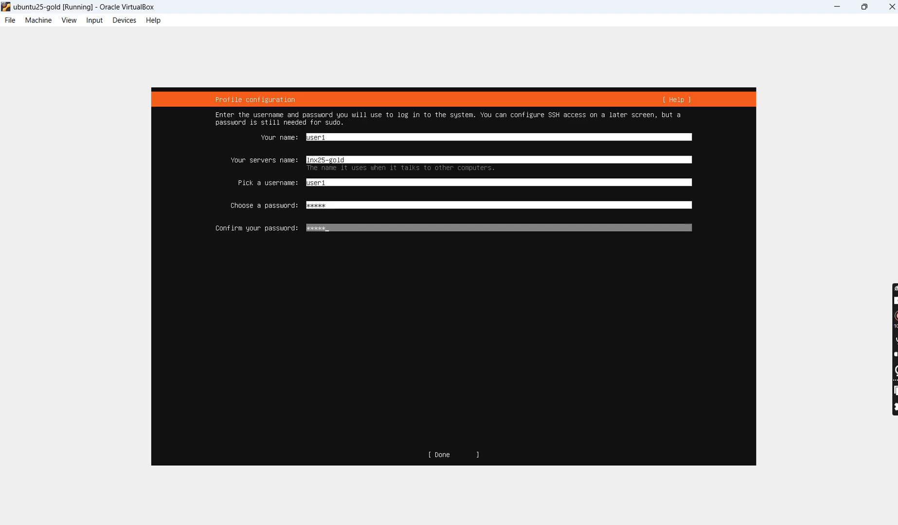
key("Tab")
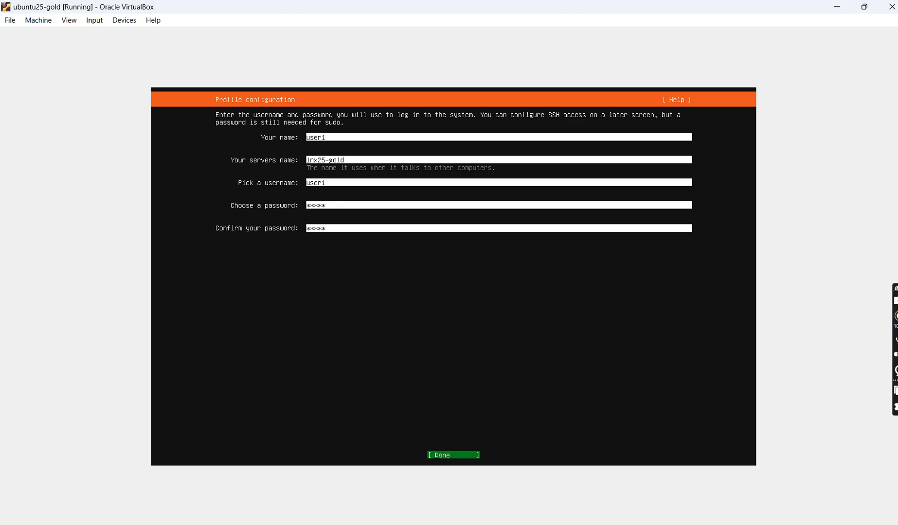
key("Return")
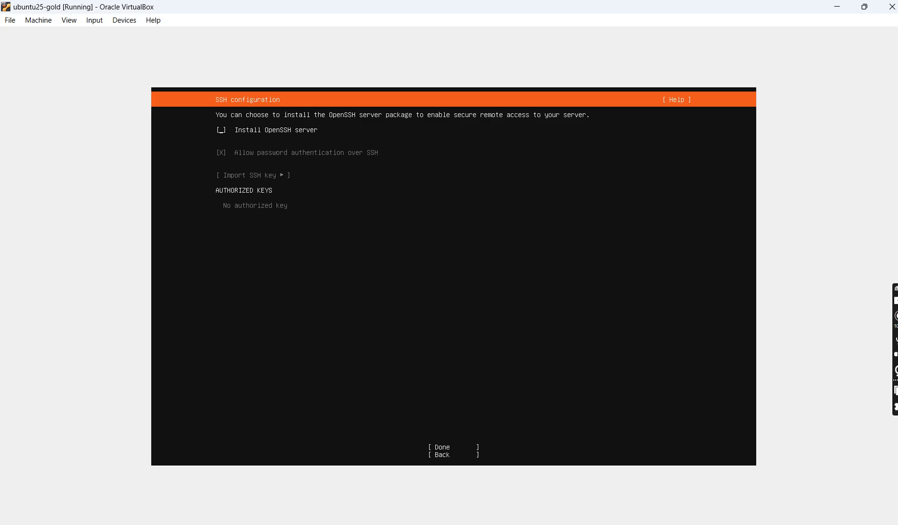
- Enable installation of the OpenSSH server without importing an SSH key, and accept the SSH configuration
key("space")
key("Tab")
key("Tab")
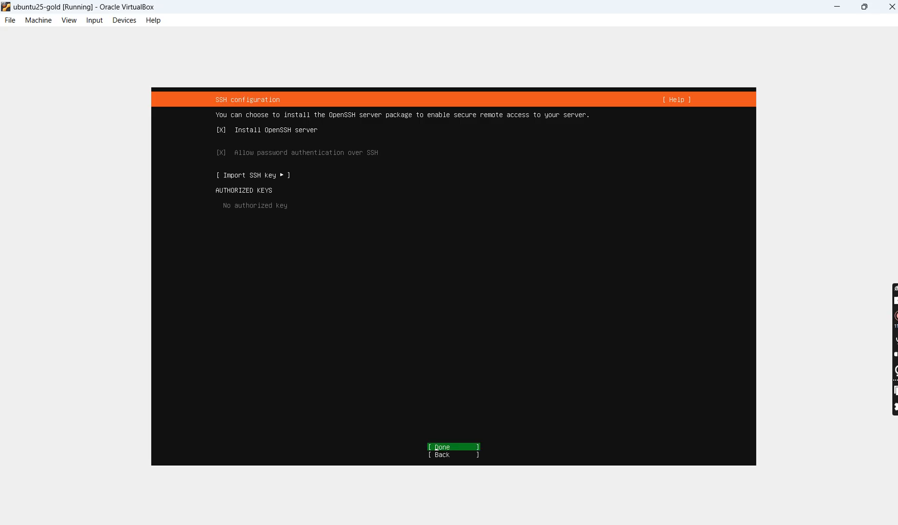
key("Return")
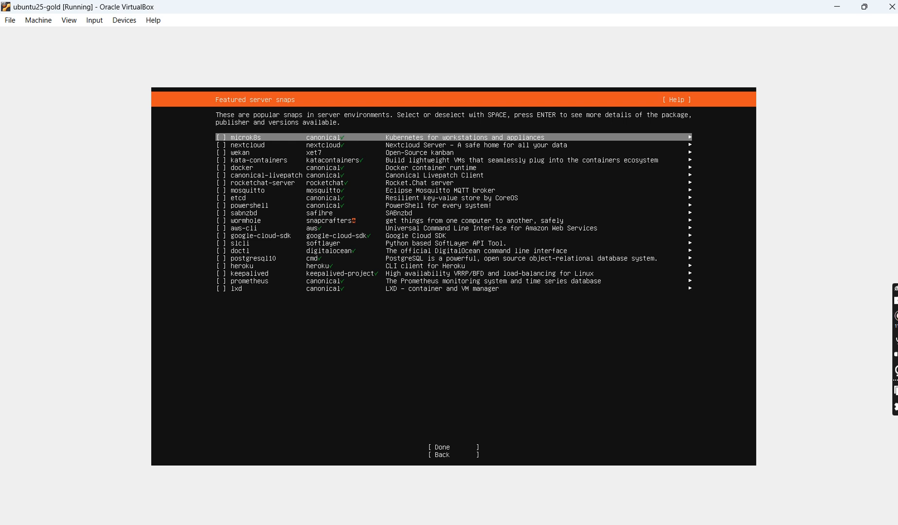
- Continue past the featured server snaps without selecting any of them
key("Down")
key("Down")
key("Down")
key("Down")
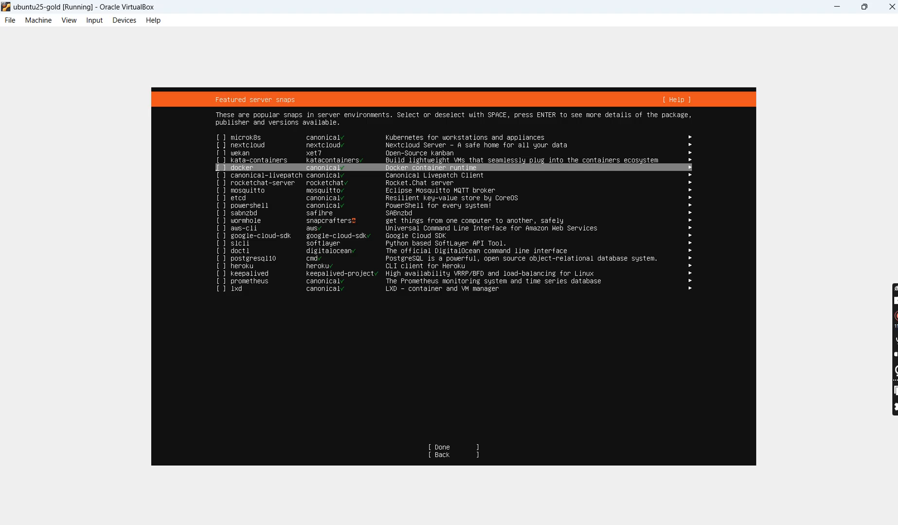
key("Down")
key("Down")
key("Down")
key("Down")
key("Down")
key("Down")
key("Down")
key("Down")
key("Down")
key("Down")
key("Down")
key("Down")
key("Down")
key("Down")
key("Down")
key("Down")
key("Down")
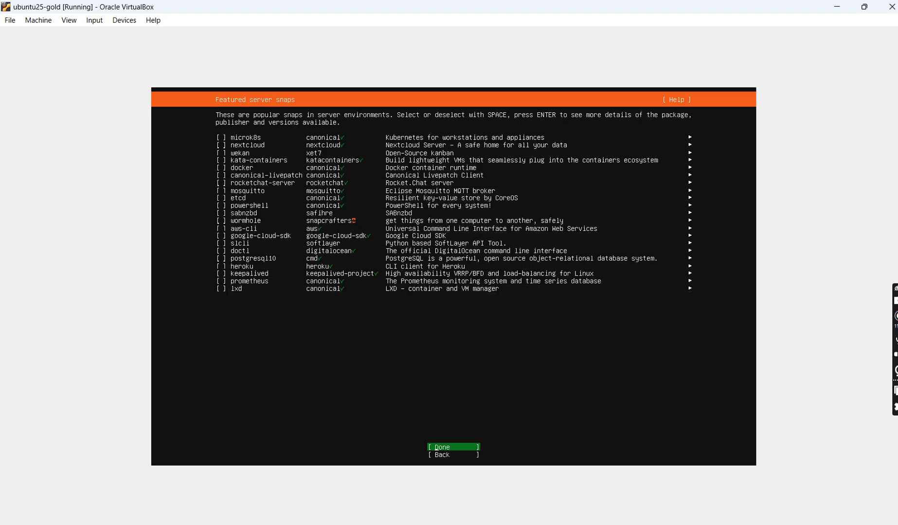
key("Return")
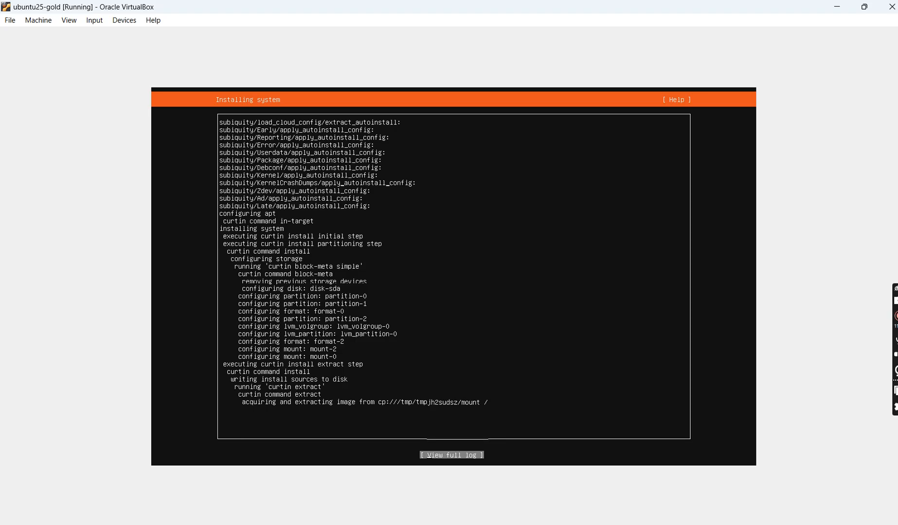
- Examine the full installer log while the system installs, and return to the installation progress
key("Return")
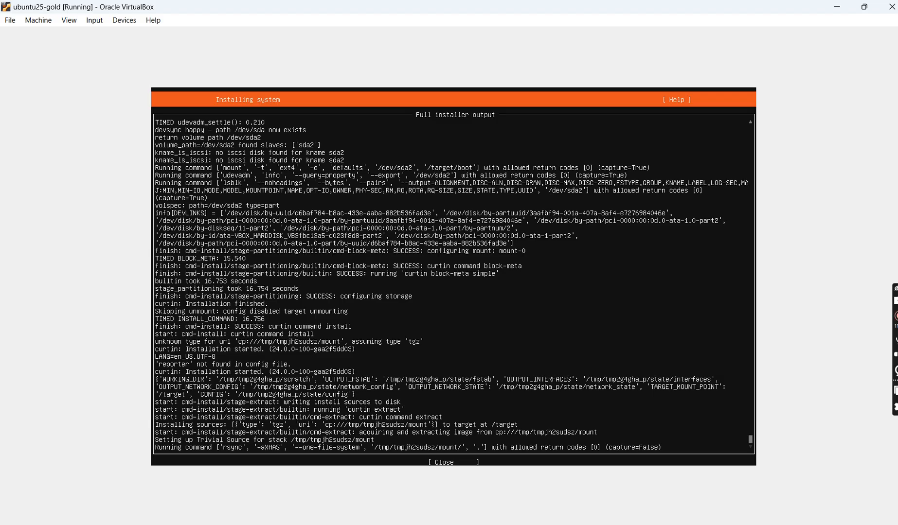
key("Tab")
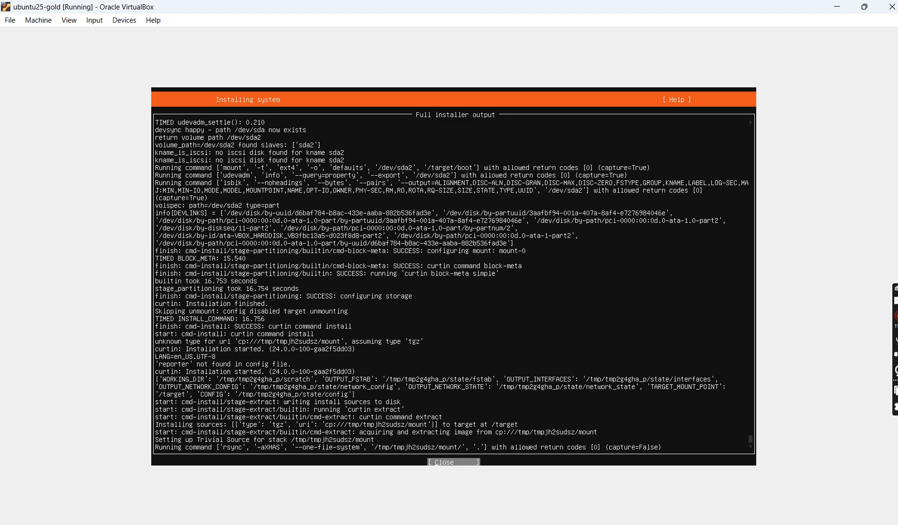
key("Return")
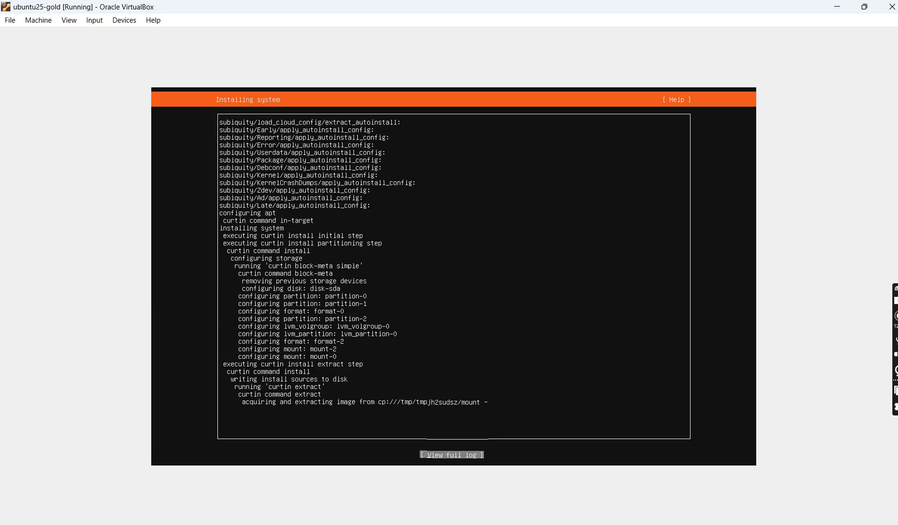
- Switch to the Notepad++ notes and review the OpenSSH installation item and the instructions for after the reboot
left_click(597, 524)
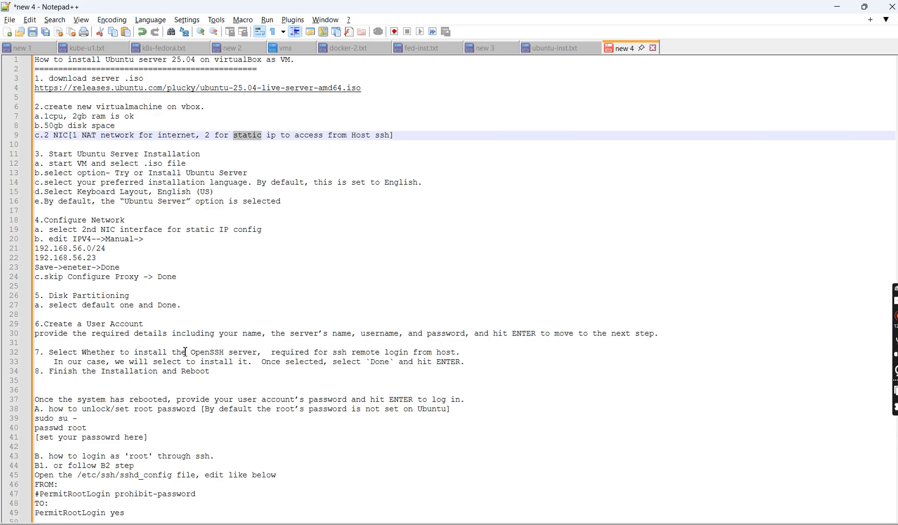
left_click_drag(186, 352, 277, 363)
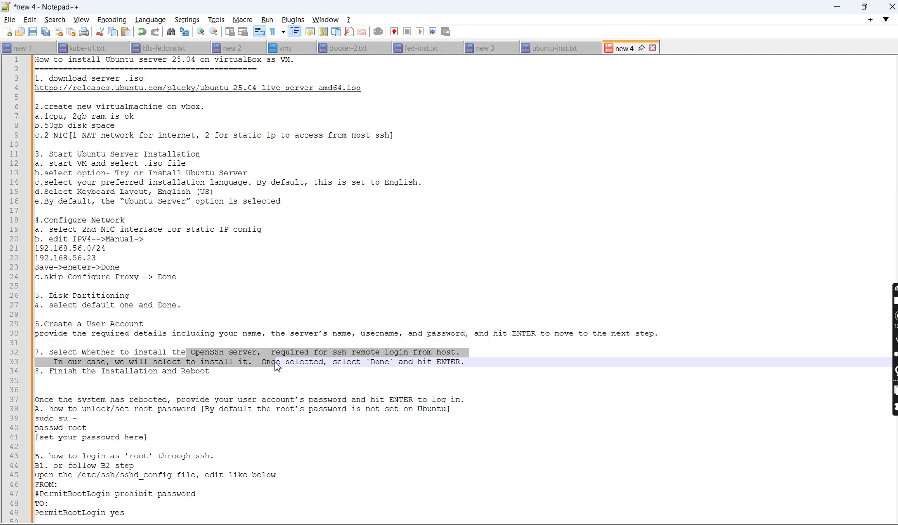
double_click(336, 354)
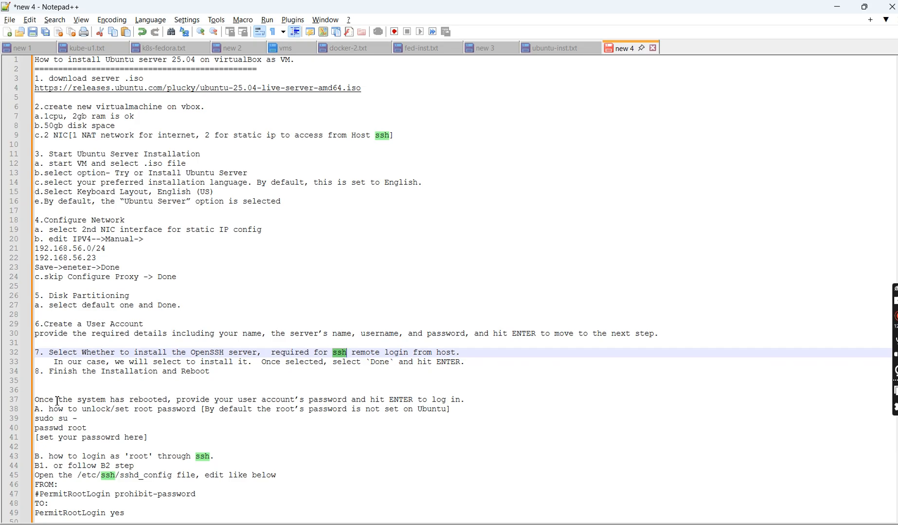
left_click_drag(41, 400, 202, 496)
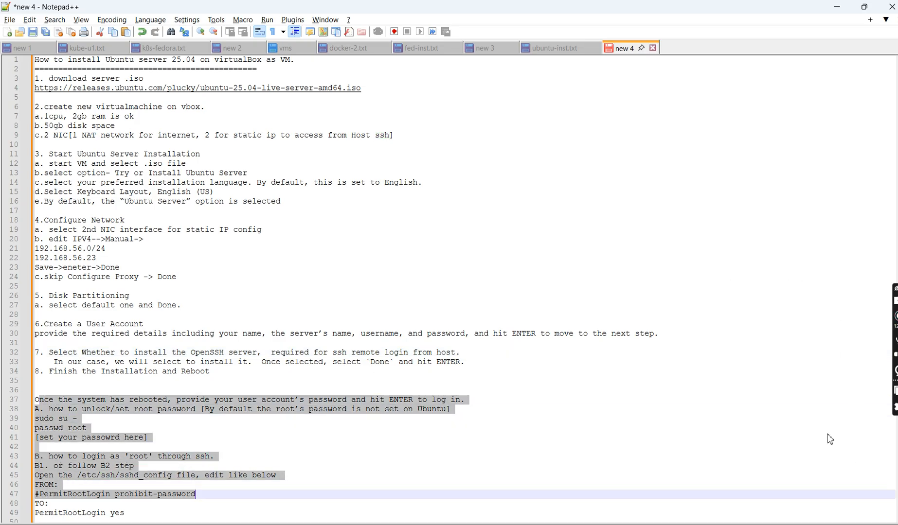
- Read through the notes on setting the root password, permitting root login in /etc/ssh/sshd_config and restarting the SSH service
left_click(792, 395)
key("Down")
key("Down")
key("Down")
key("Down")
key("Down")
key("Down")
key("Down")
key("Down")
key("Down")
key("Down")
key("Down")
key("Down")
key("Down")
key("Down")
key("Down")
key("Down")
key("Down")
key("Down")
key("Down")
key("Down")
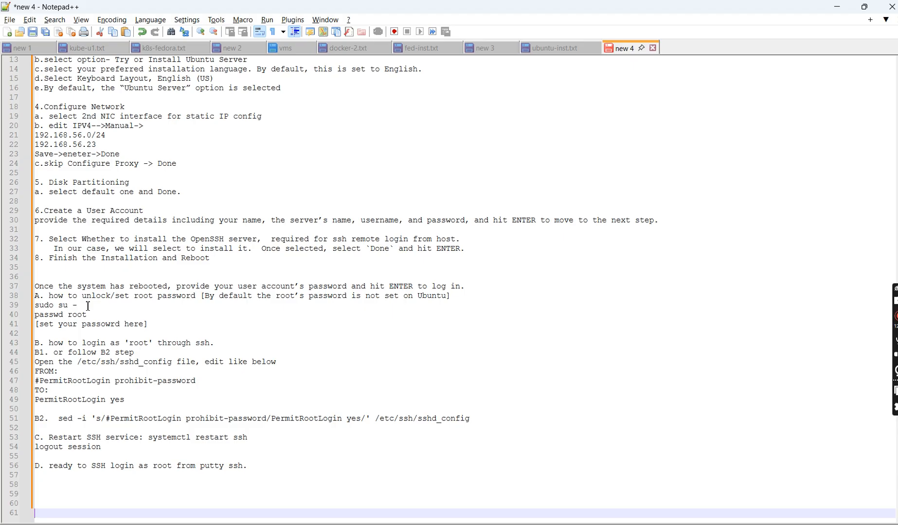
left_click_drag(88, 306, 40, 306)
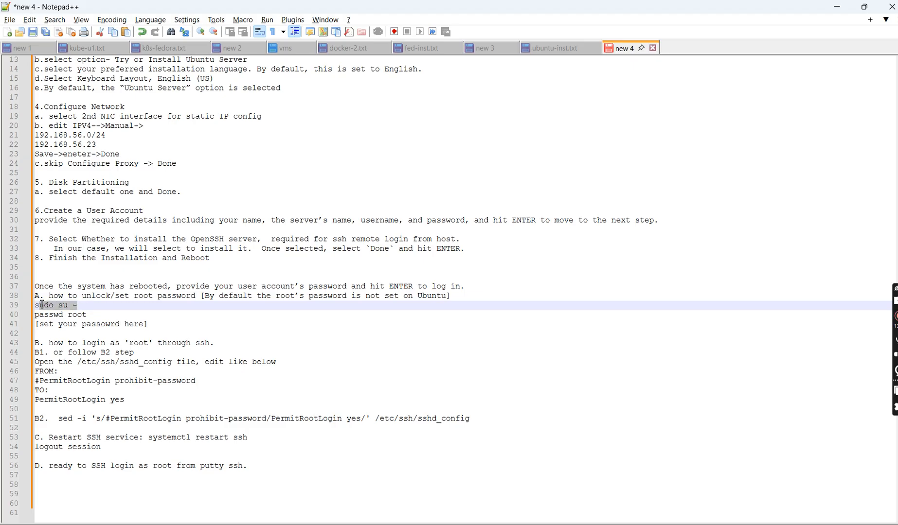
double_click(84, 315)
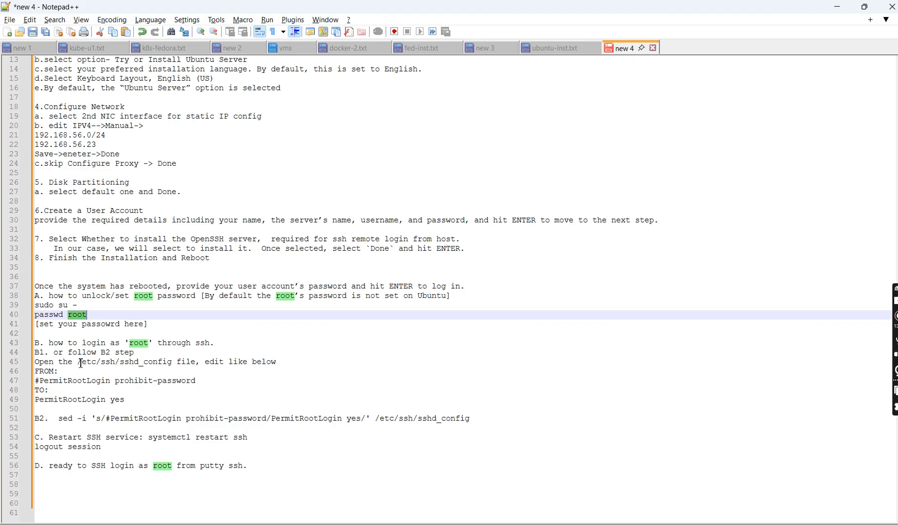
left_click_drag(81, 362, 193, 366)
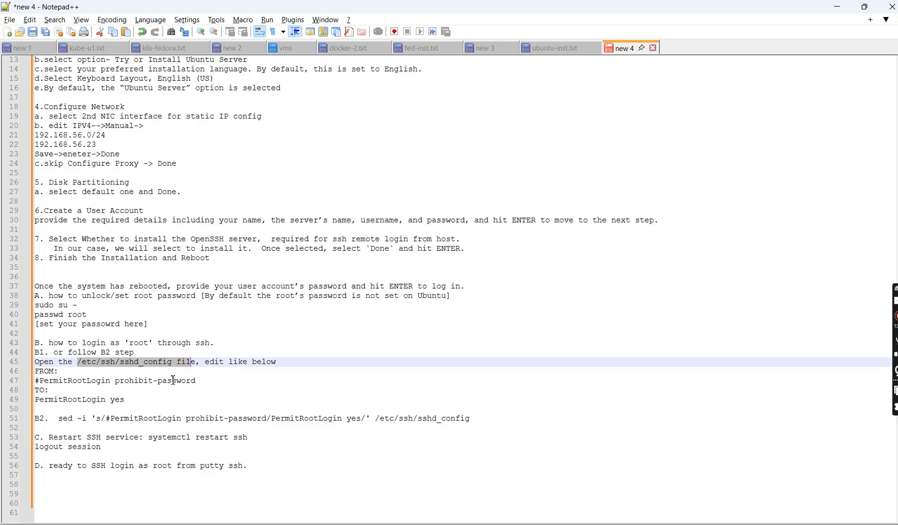
left_click(149, 389)
left_click_drag(130, 401, 26, 406)
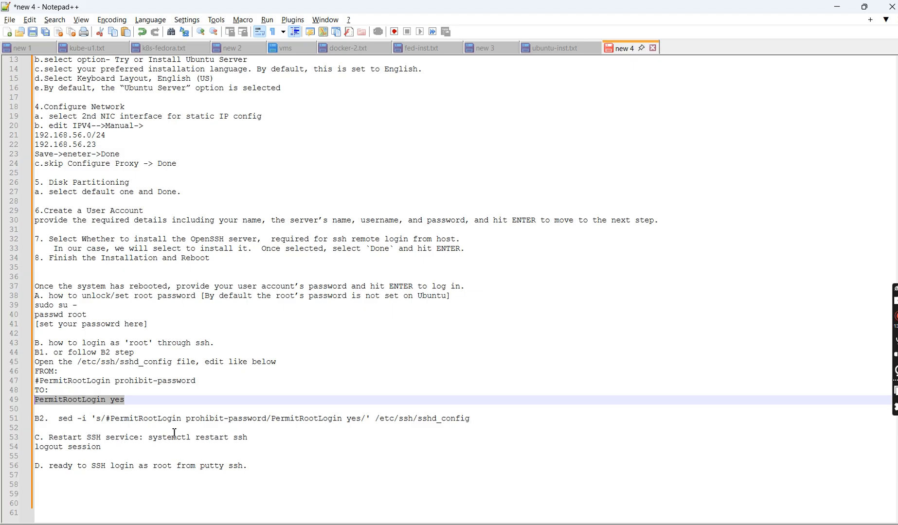
left_click_drag(148, 438, 269, 437)
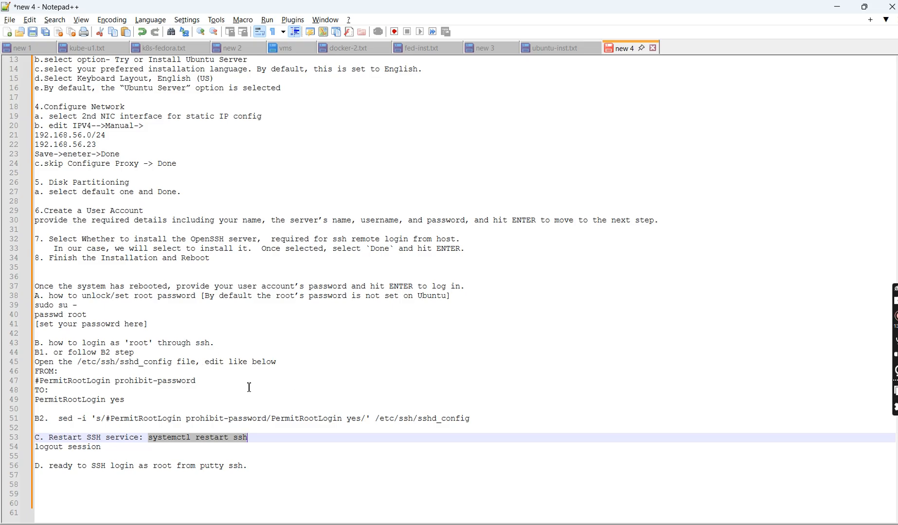
- Return to the ubuntu25-gold virtual machine, check its details in VirtualBox Manager, and reboot it once installation completes
key("alt+Tab")
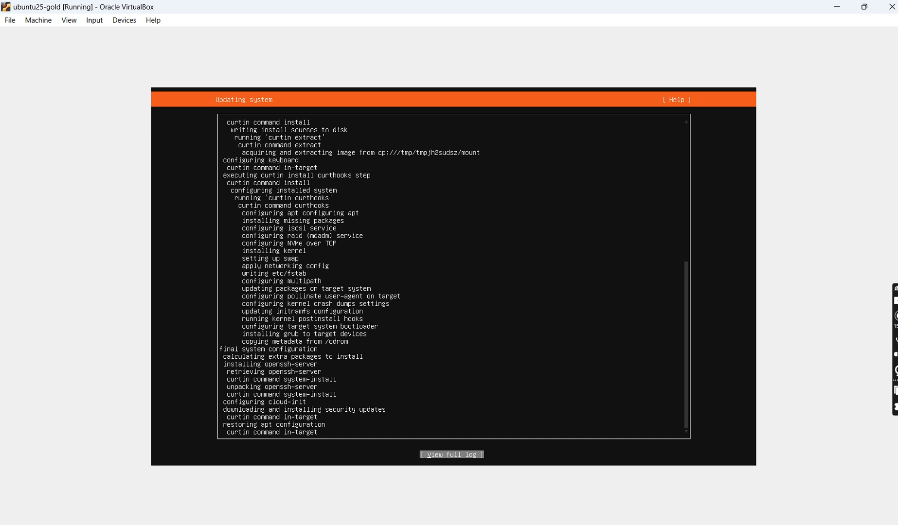
left_click(546, 523)
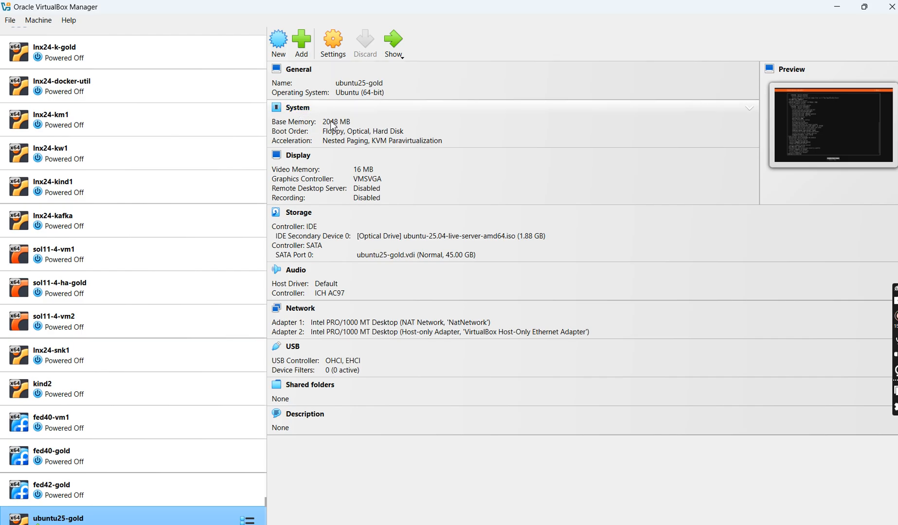
key("alt+Tab")
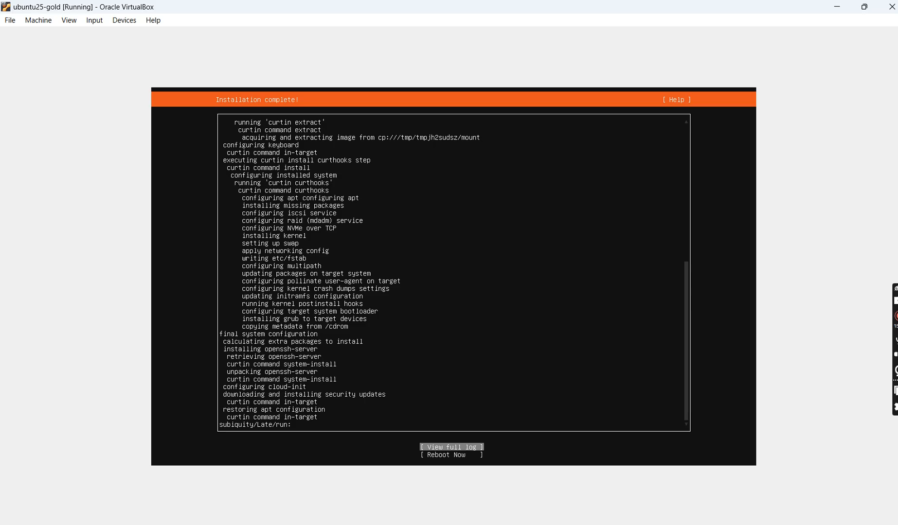
key("Down")
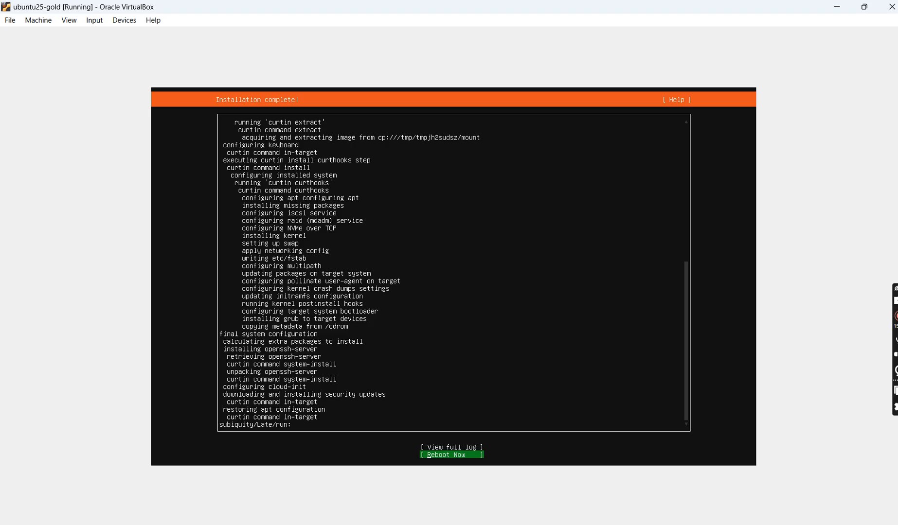
key("Return")
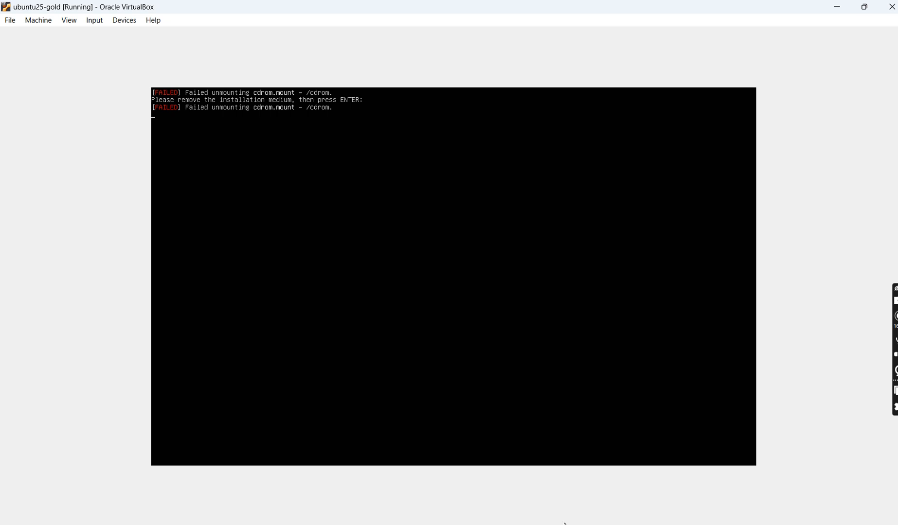
- Check in VirtualBox Manager that the optical drive is empty, and continue the reboot into the installed system
left_click(547, 524)
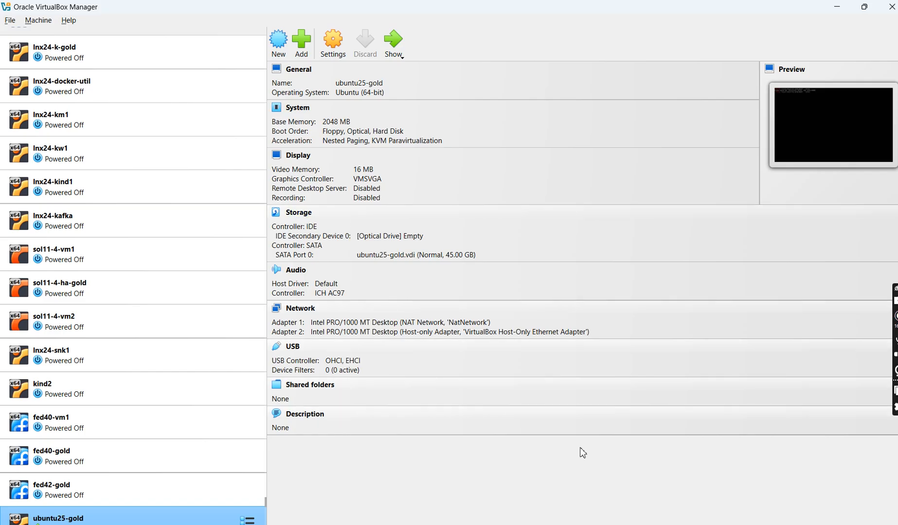
left_click(623, 524)
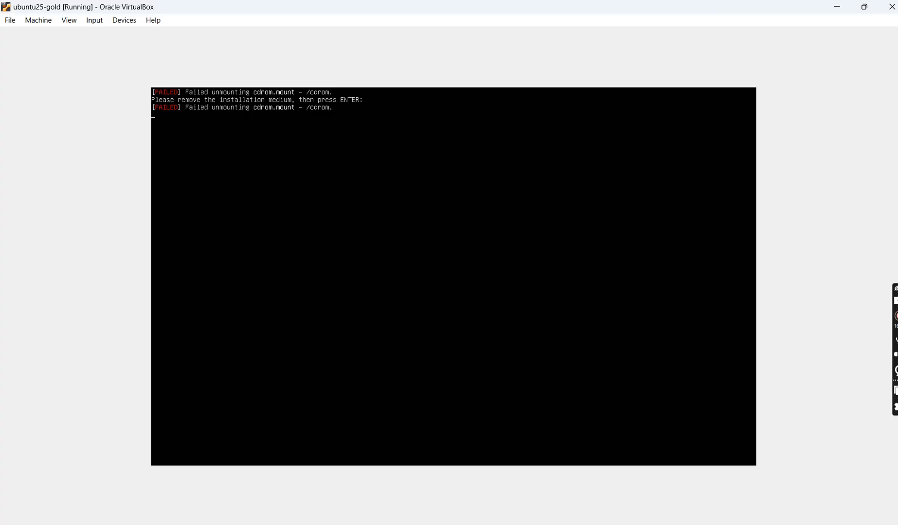
key("Return")
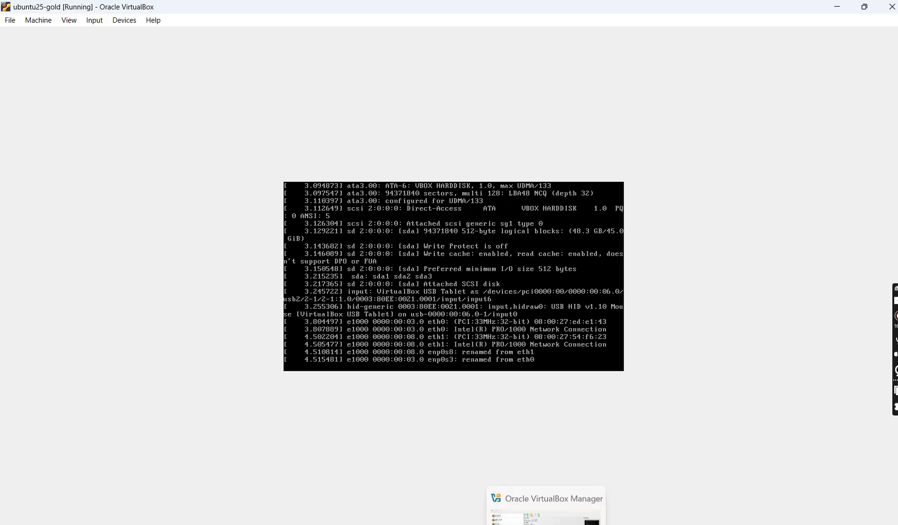
left_click(545, 506)
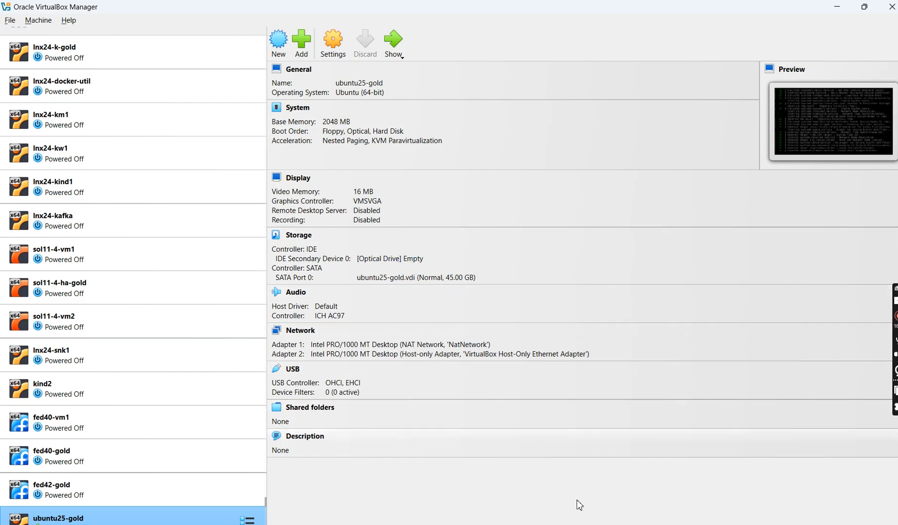
mouse_move(622, 523)
left_click(624, 501)
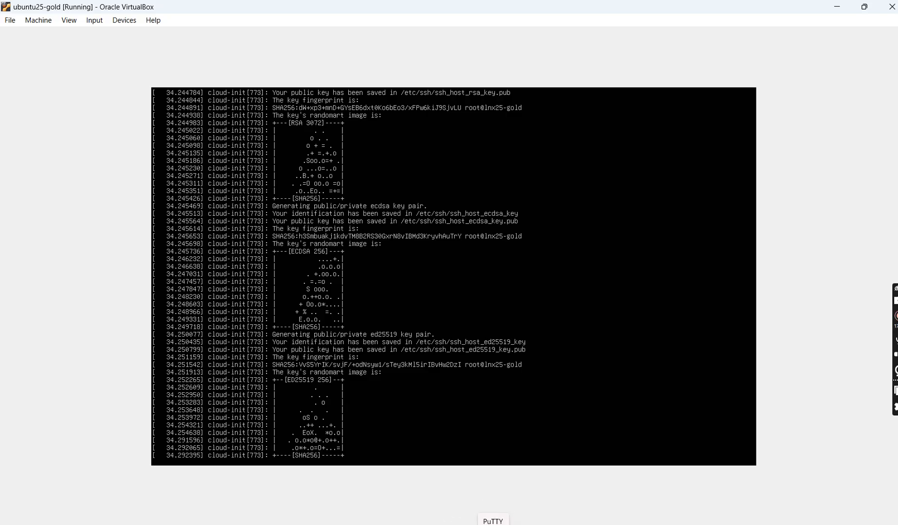
left_click(492, 520)
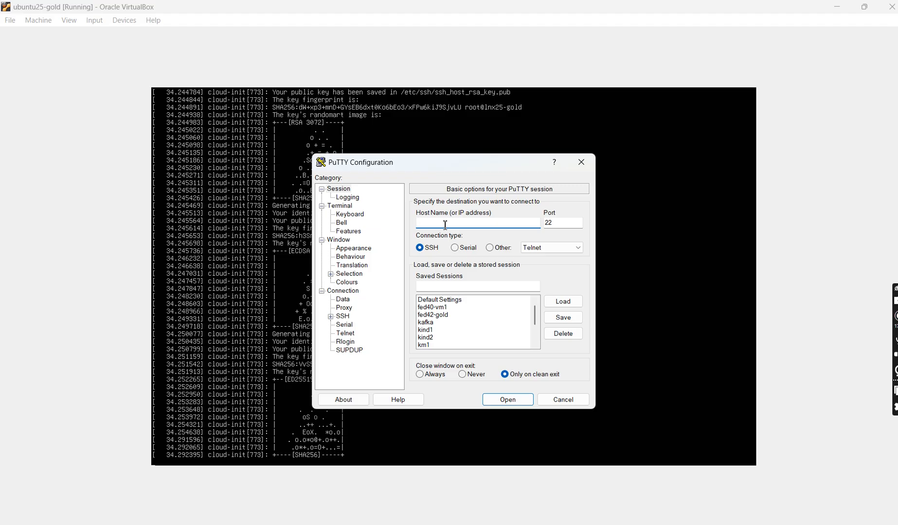
type("user1@192.168.56.23")
left_click(588, 514)
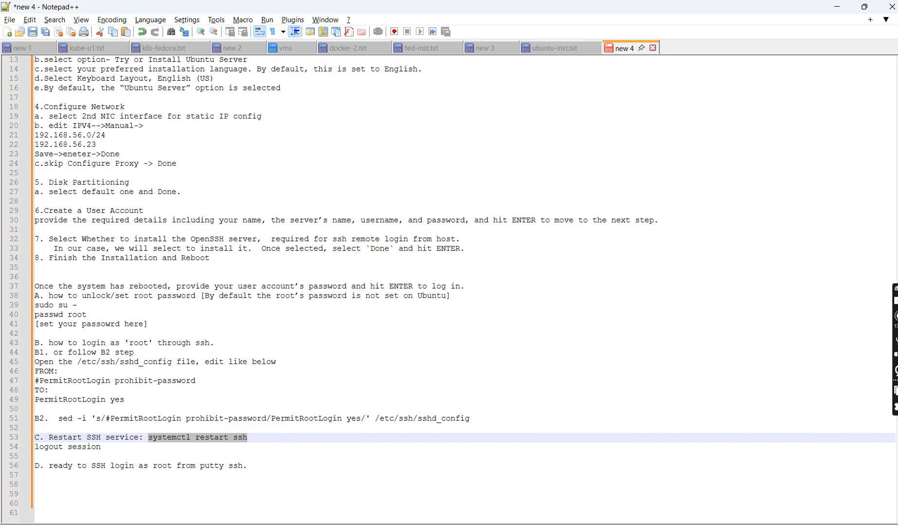
double_click(92, 145)
key("alt+Tab")
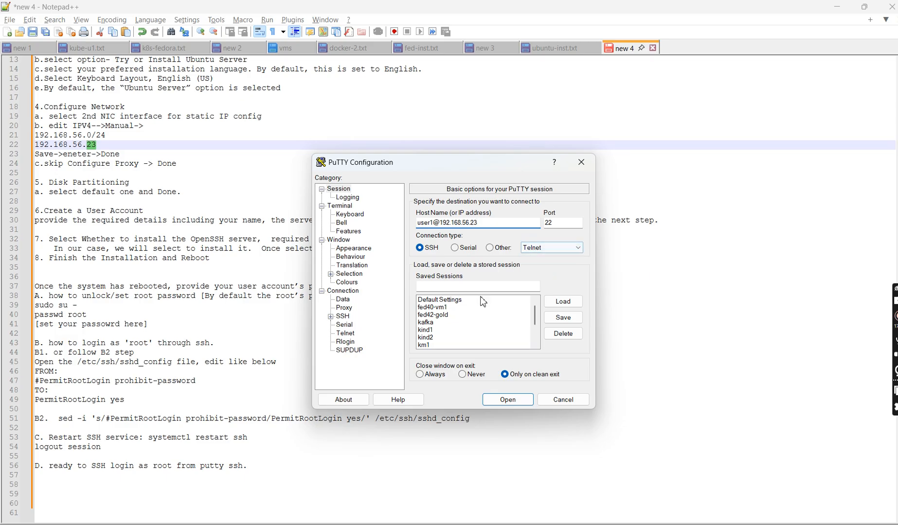
- Save the PuTTY connection as a session named lnx25-gold
left_click(478, 286)
type("ub")
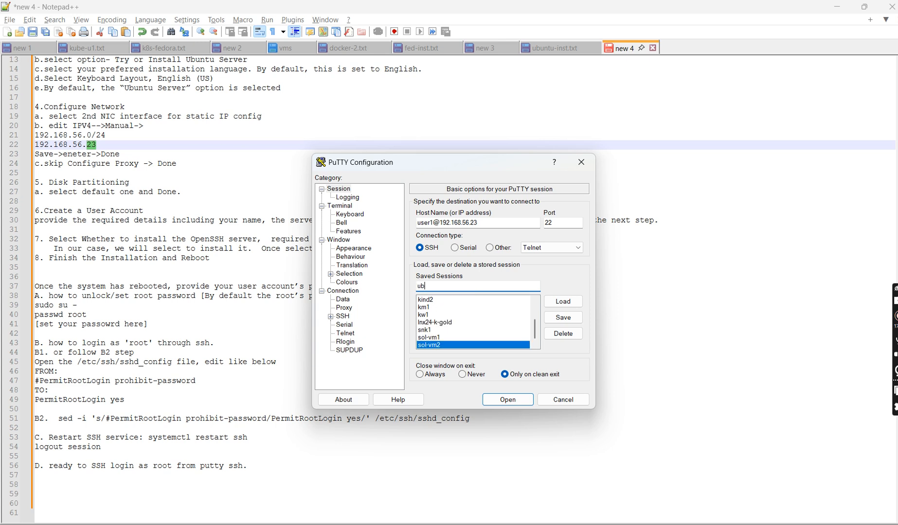
key("BackSpace")
key("BackSpace")
type("l")
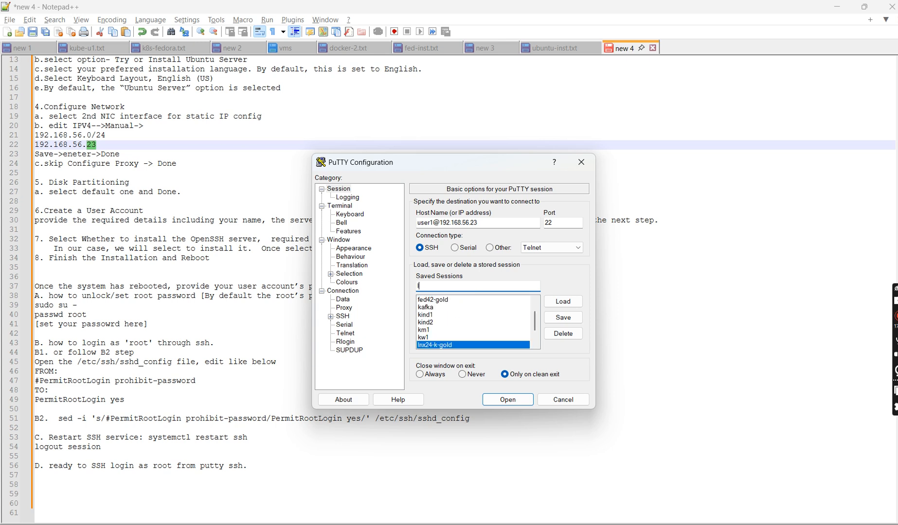
type("nx25")
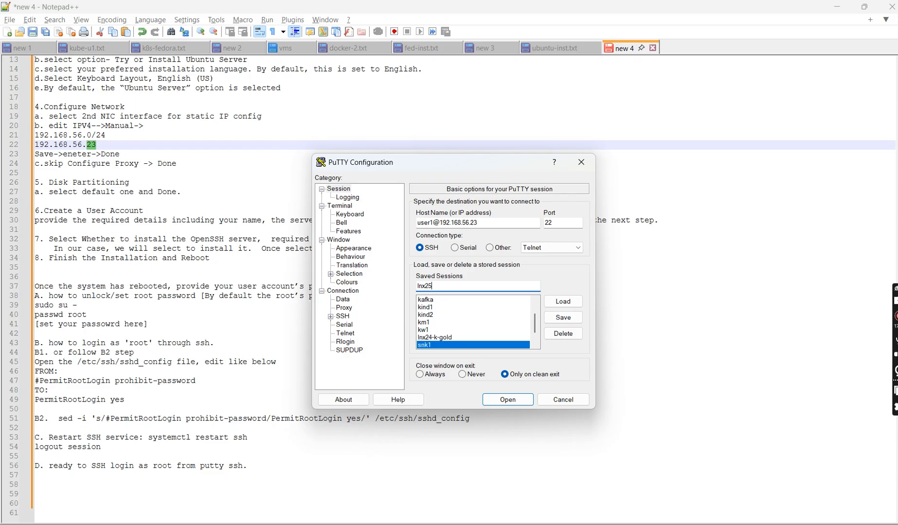
type("-gold")
left_click(565, 317)
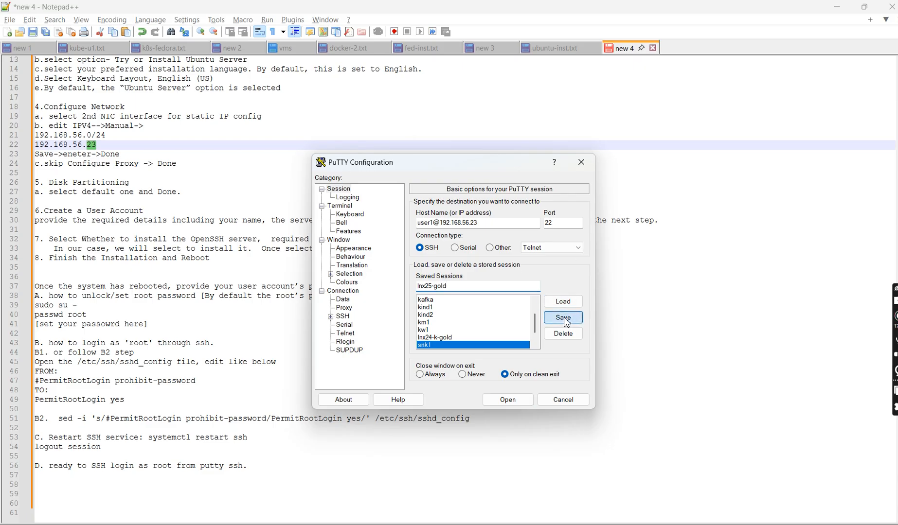
- Open the SSH connection, accept the server's host key, maximize the terminal, and log in with the account password
left_click(518, 403)
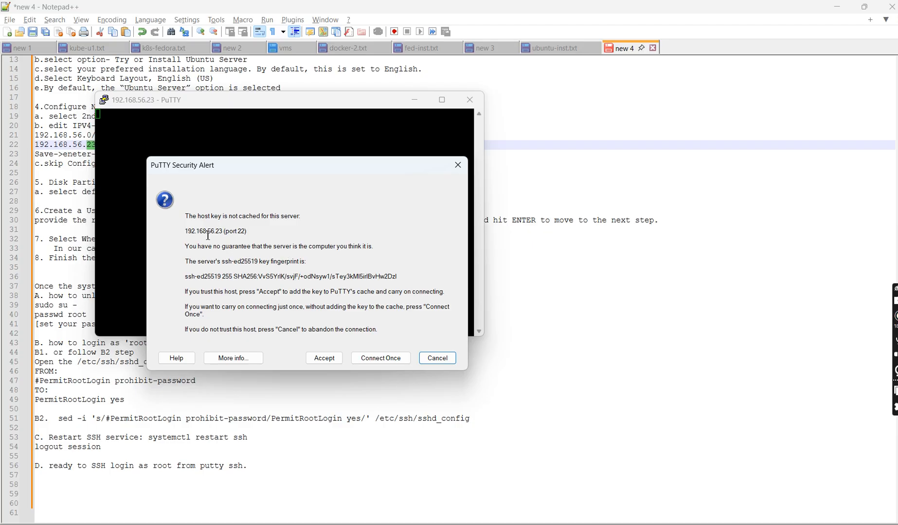
left_click(330, 363)
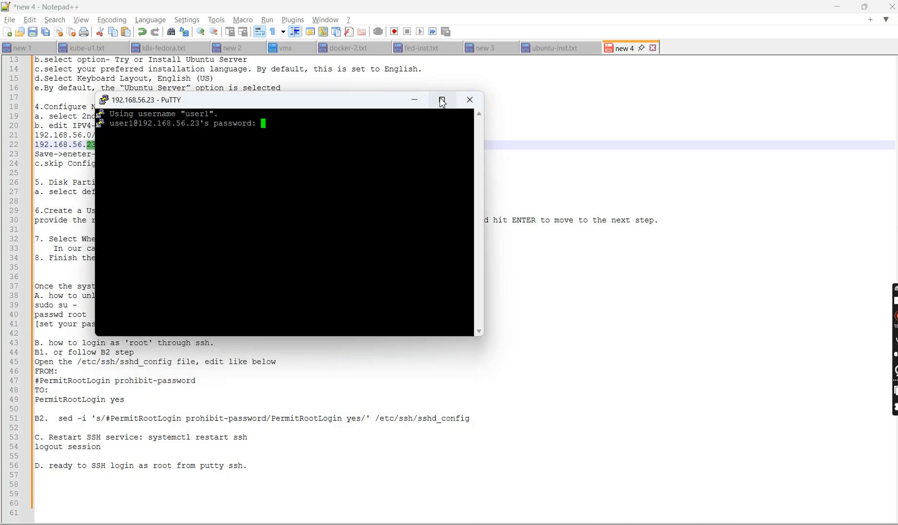
left_click(442, 101)
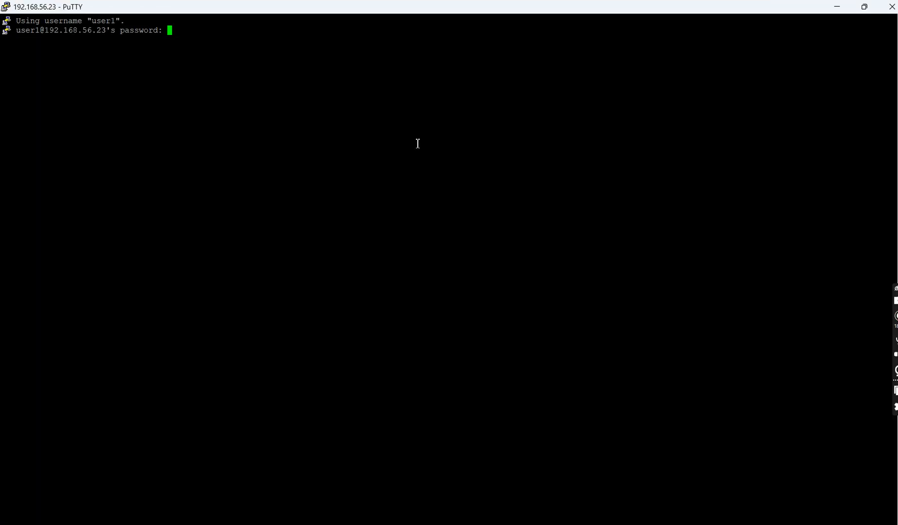
key("Return")
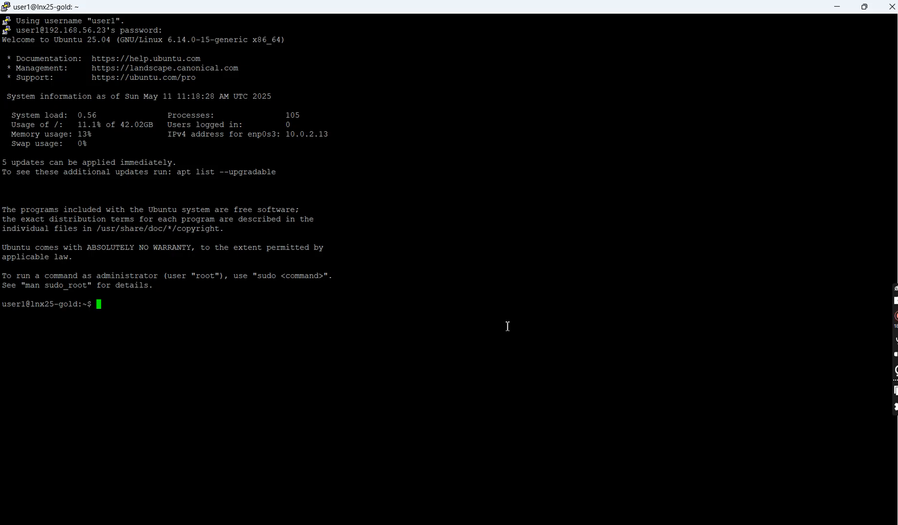
- Check the root-access commands in the Notepad++ notes, and switch to a root shell in PuTTY with sudo su -, entering the account password
left_click(598, 481)
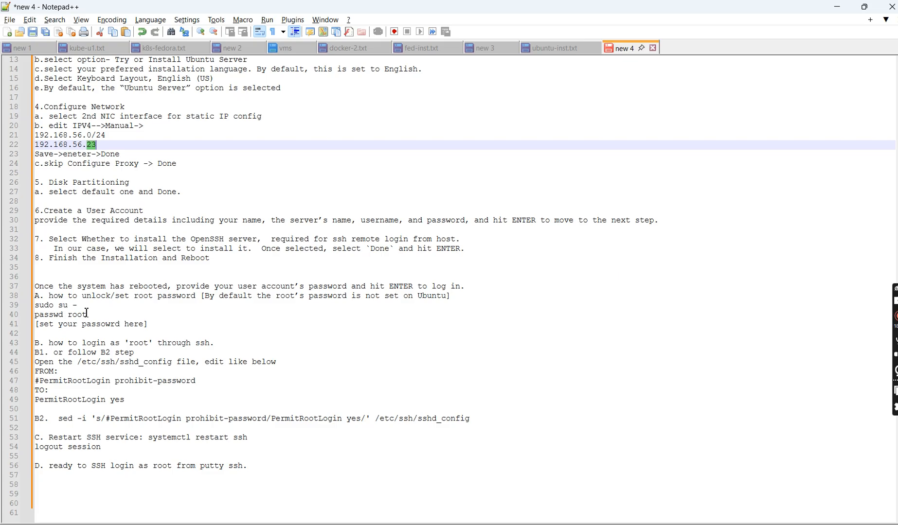
left_click_drag(87, 314, 37, 310)
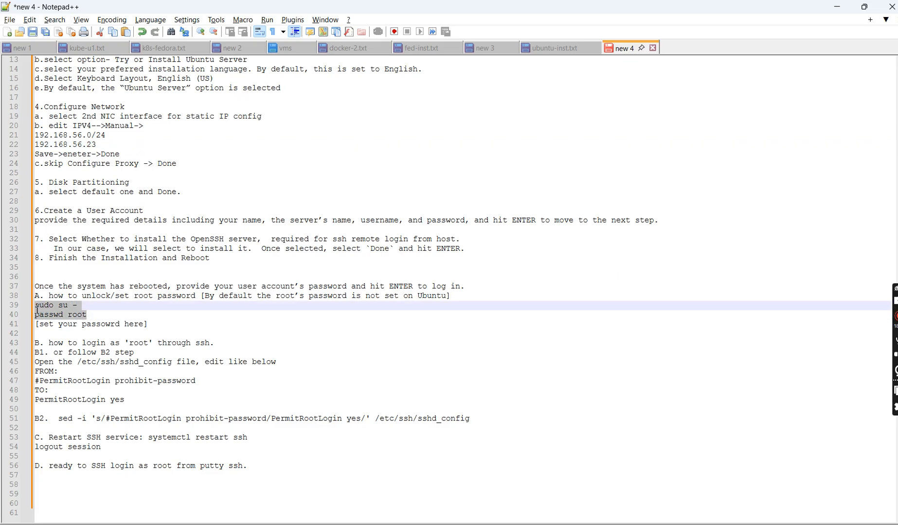
key("alt+Tab")
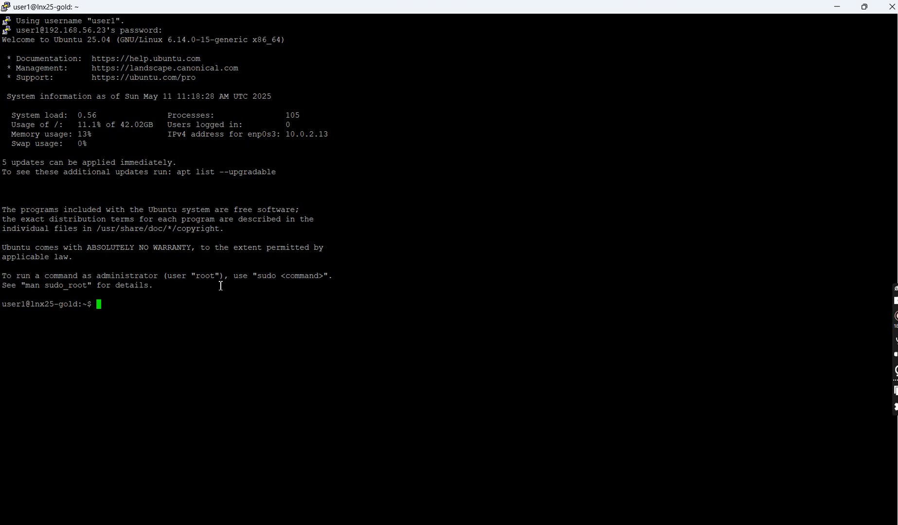
type("sudo su -")
key("Return")
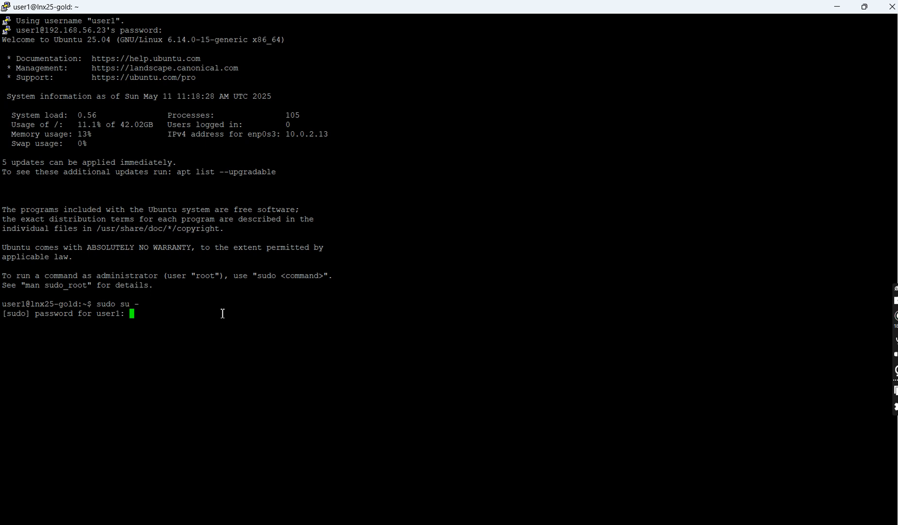
key("Return")
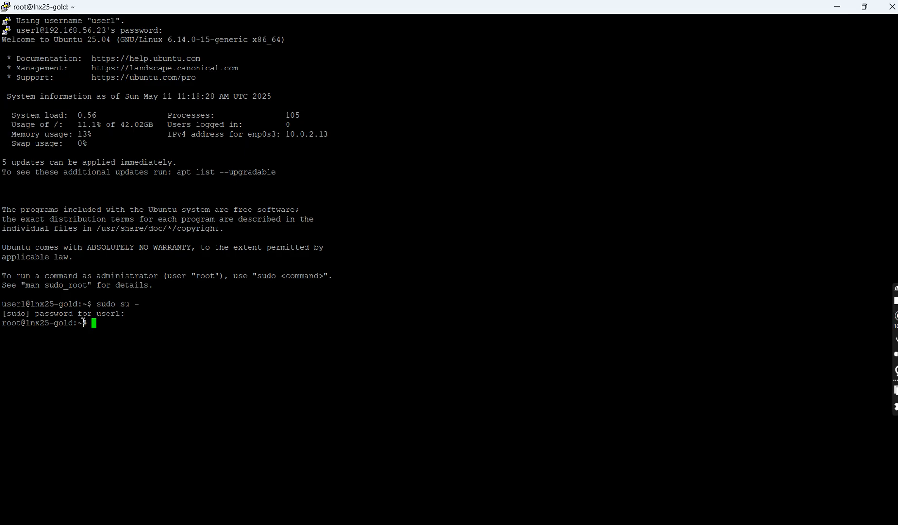
- Check the current user's identity with the id command and examine the reported uid
left_click_drag(87, 324, 73, 323)
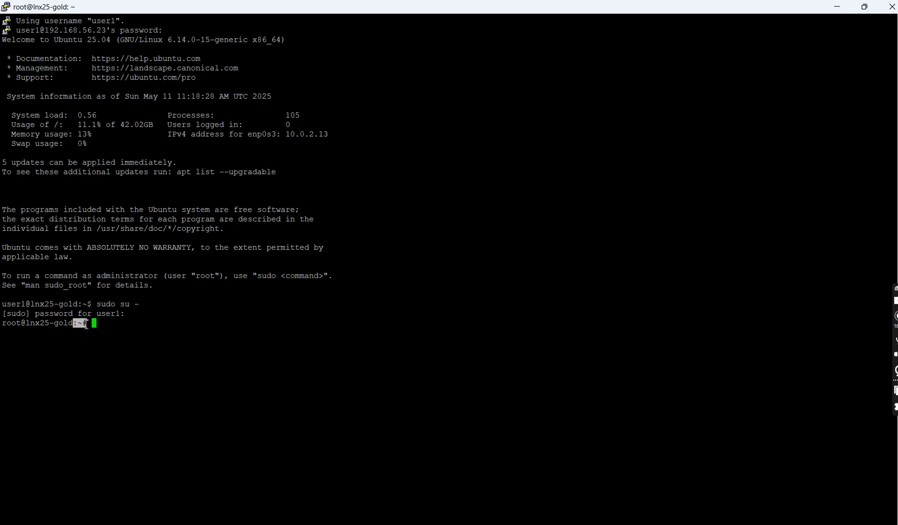
left_click(137, 322)
type("id")
key("Return")
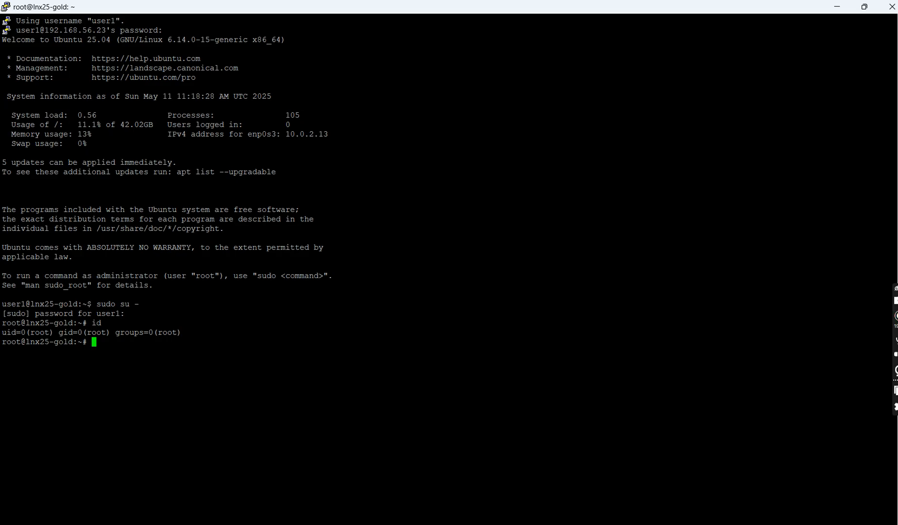
double_click(39, 333)
left_click(118, 343)
- List the server's network interfaces and their addresses with ip a
type("ip a")
key("Return")
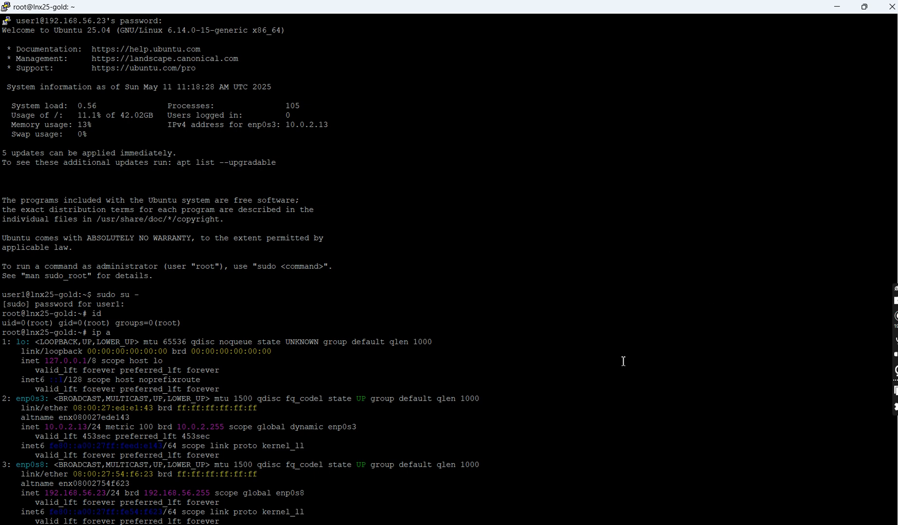
key("Return")
key("Return")
key("Return")
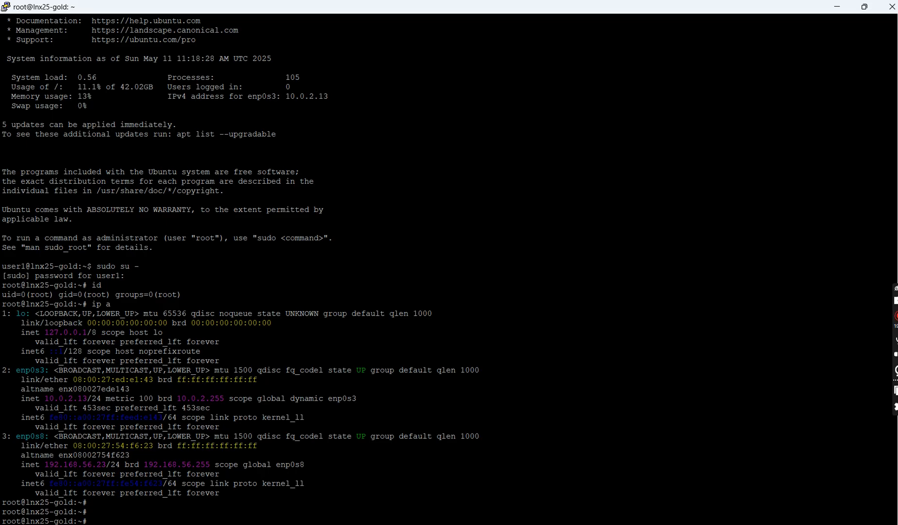
- Examine the IP addresses assigned to enp0s3 and enp0s8, and clear the terminal
left_click(597, 523)
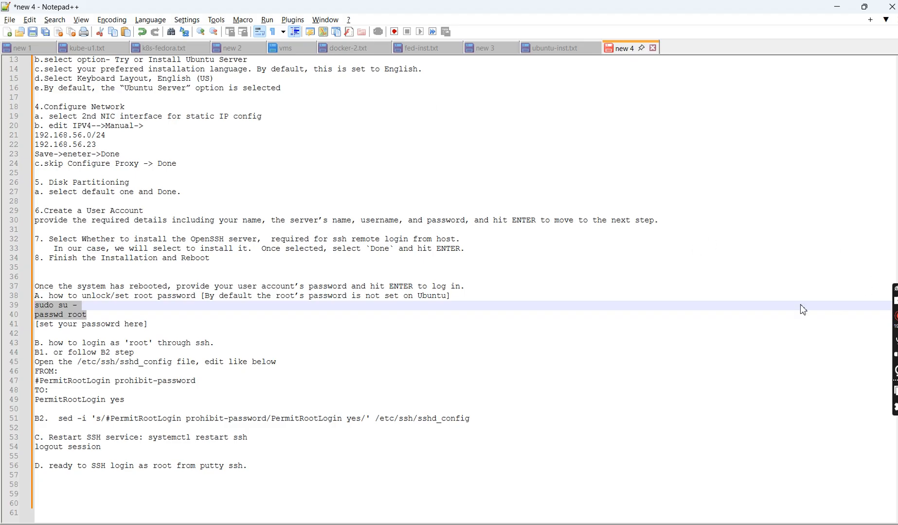
key("alt+Tab")
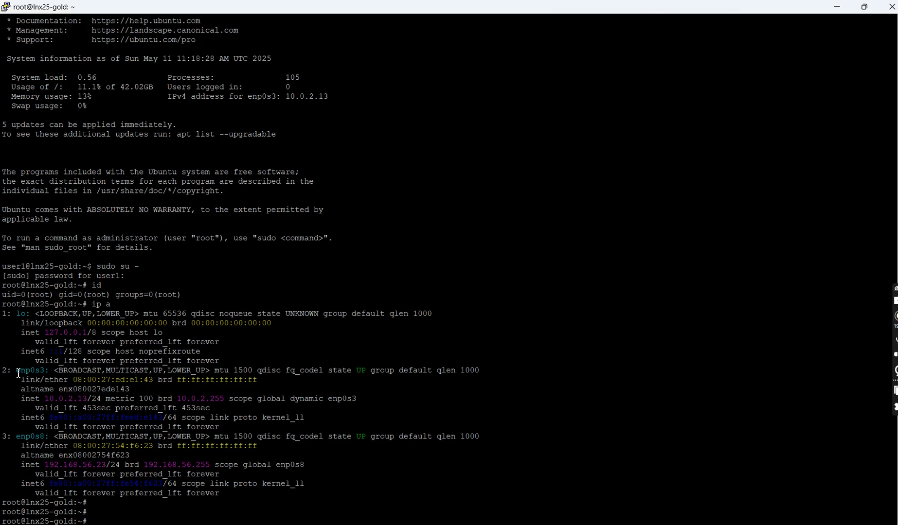
double_click(59, 399)
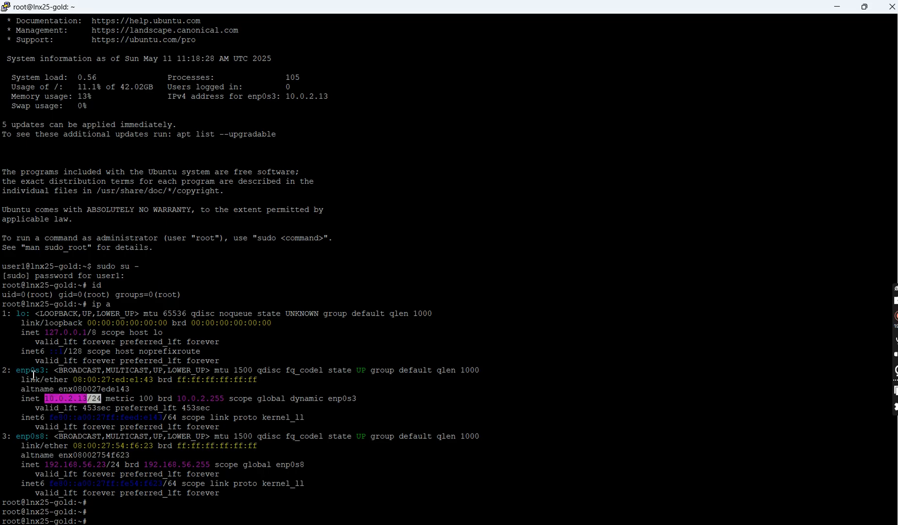
double_click(29, 436)
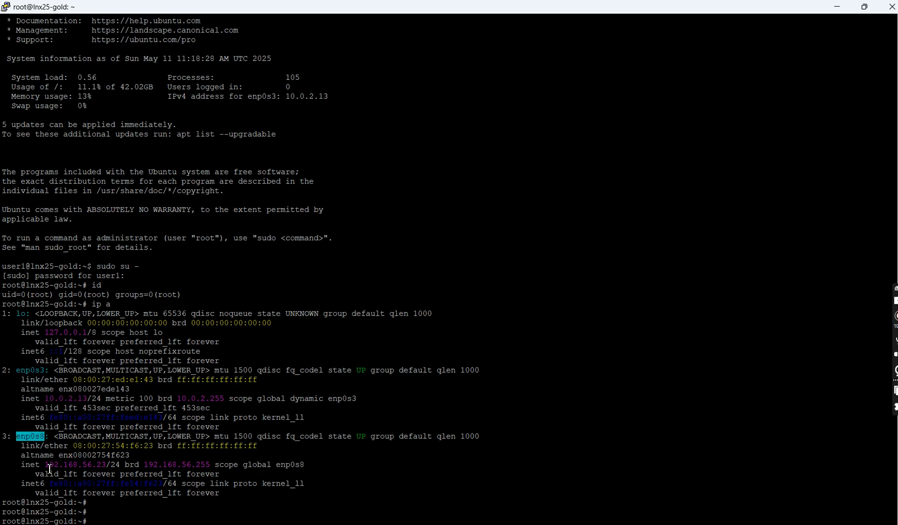
left_click_drag(47, 464, 106, 466)
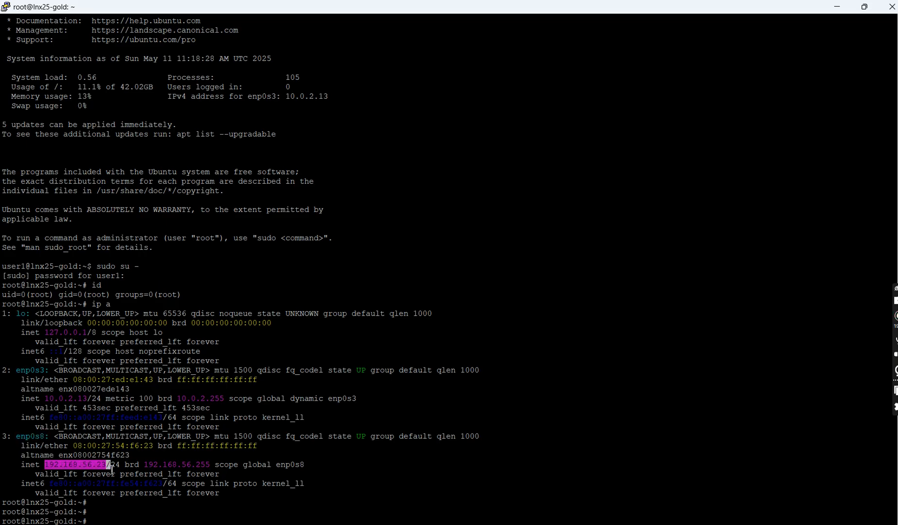
left_click(246, 439)
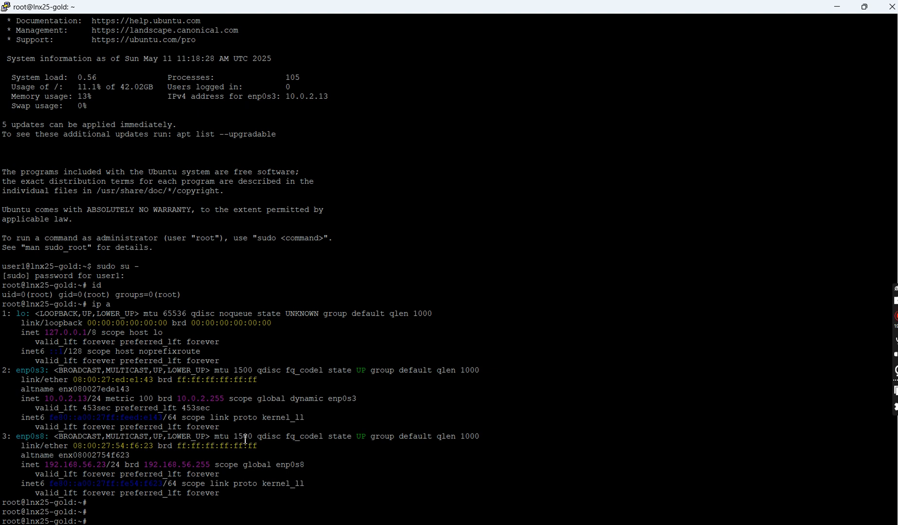
key("Return")
key("Return")
key("Return")
key("Return")
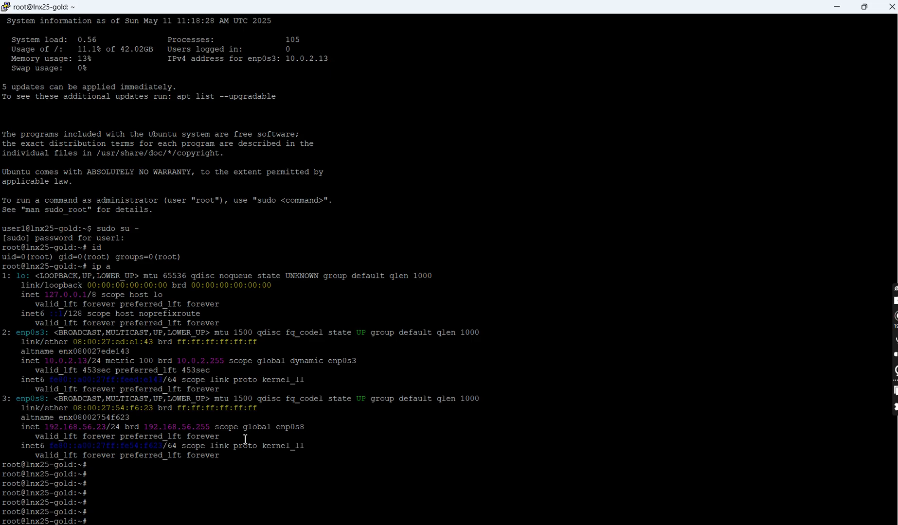
key("ctrl+l")
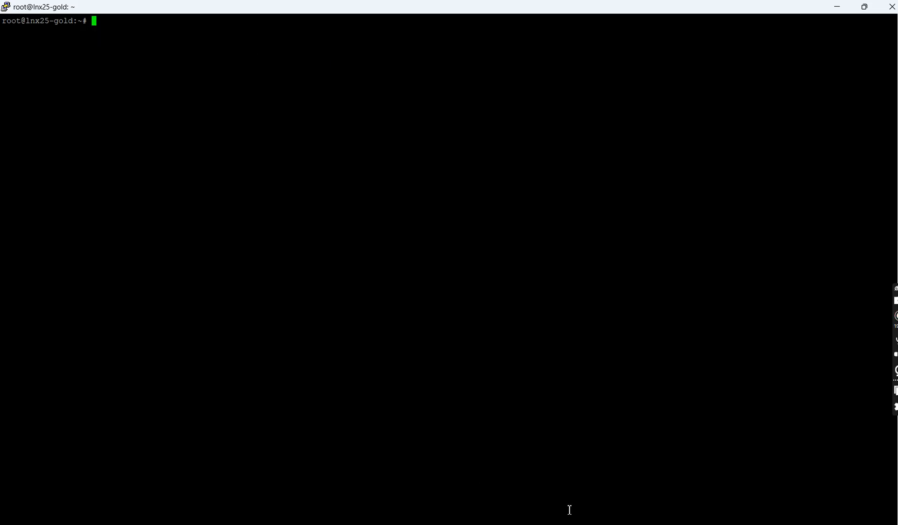
- Copy the path /etc/ssh/sshd_config from the Notepad++ notes and open that file in vi in the PuTTY terminal
left_click(598, 524)
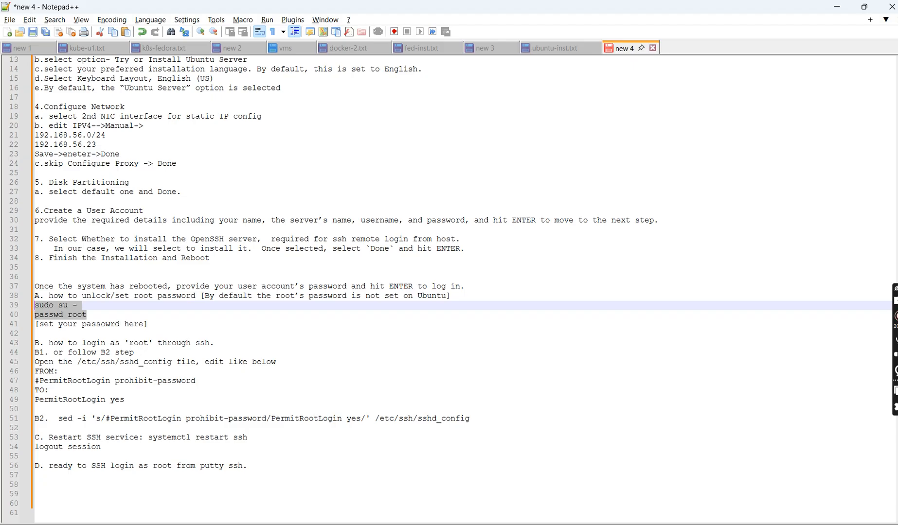
left_click_drag(173, 363, 80, 366)
key("ctrl+c")
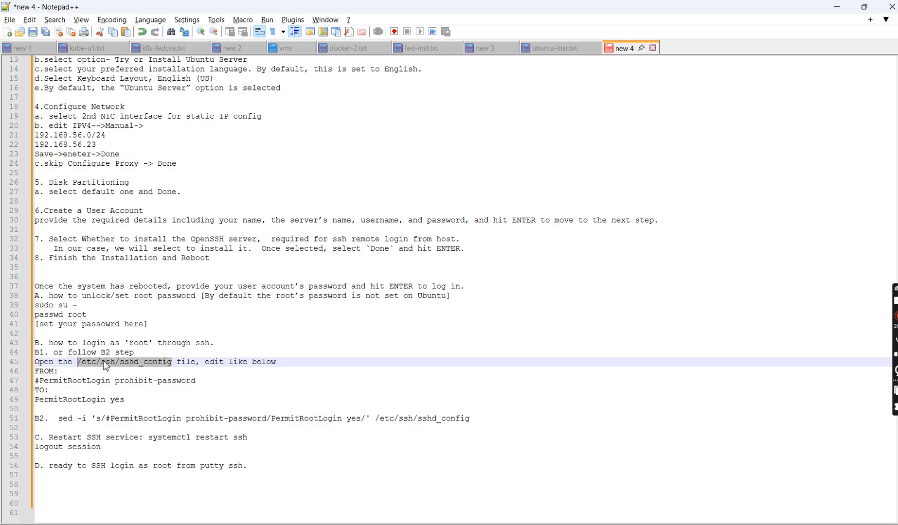
key("alt+Tab")
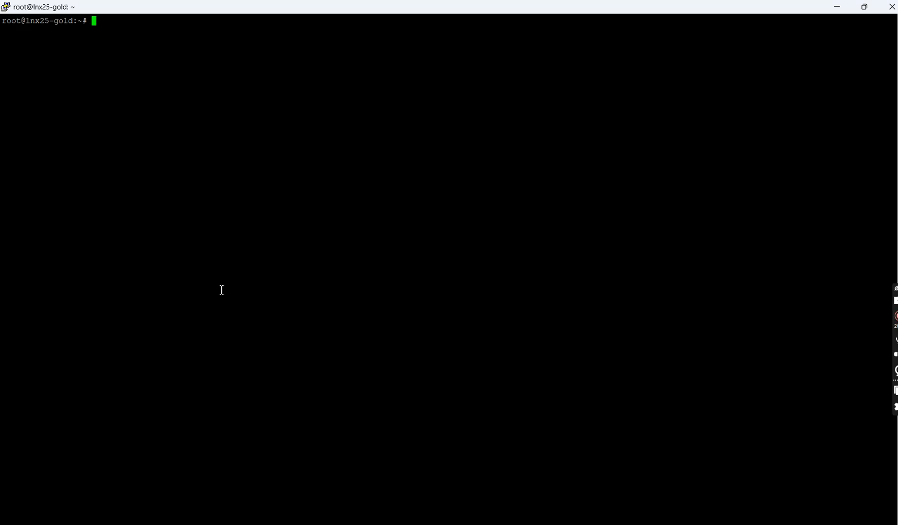
type("vi")
right_click(230, 296)
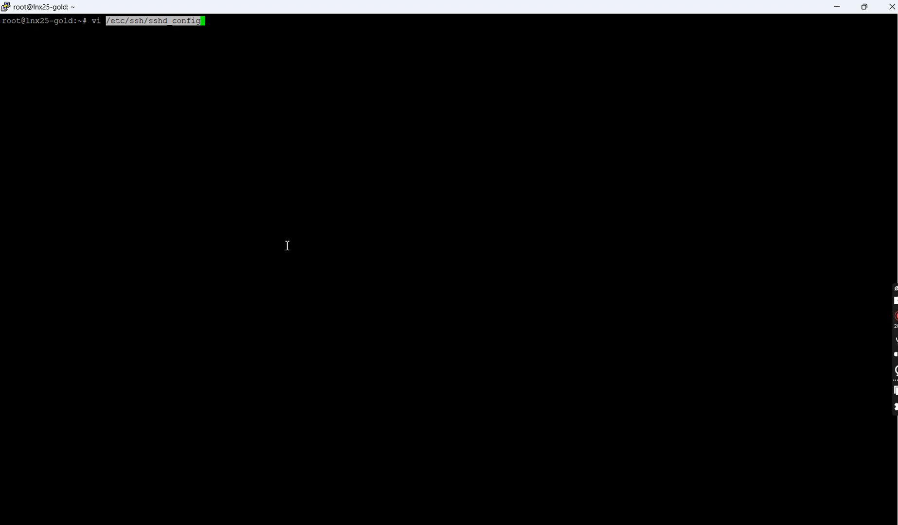
key("Return")
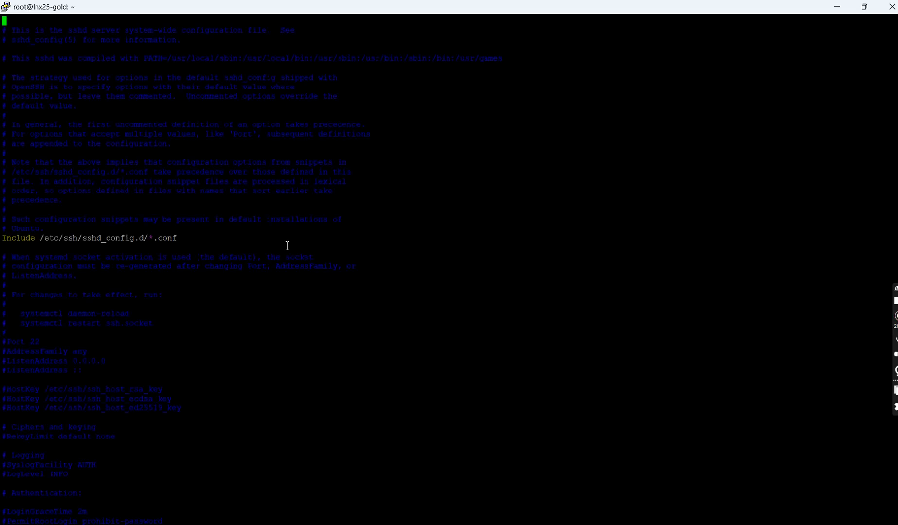
- Insert the line "PermitRootLogin yes" from the notes above the "no default banner path" comment, and save and quit the file
type("/root")
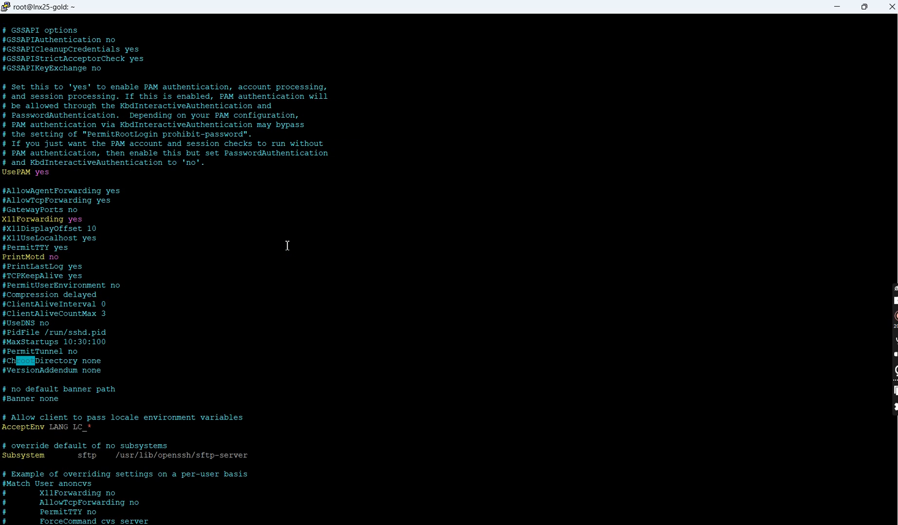
key("Return")
key("alt+Tab")
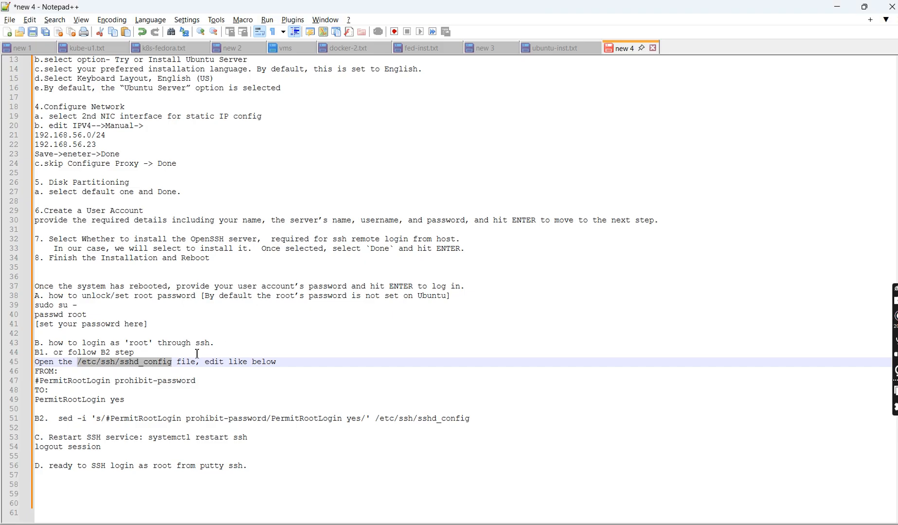
left_click_drag(129, 399, 26, 403)
key("ctrl+c")
key("alt+Tab")
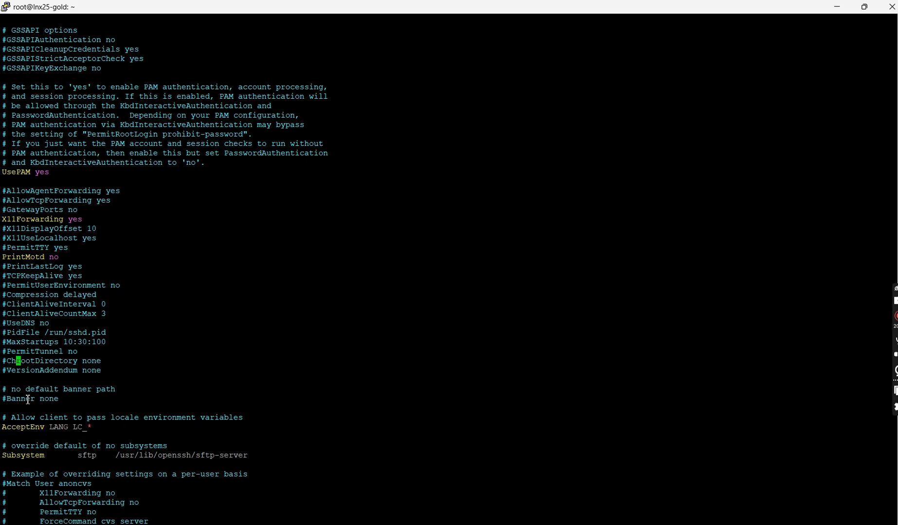
key("Down")
key("Down")
key("o")
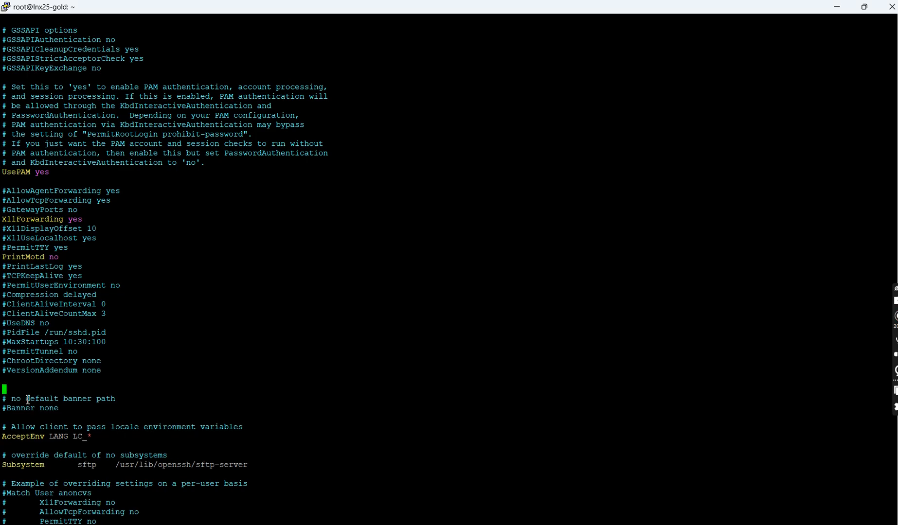
right_click(123, 307)
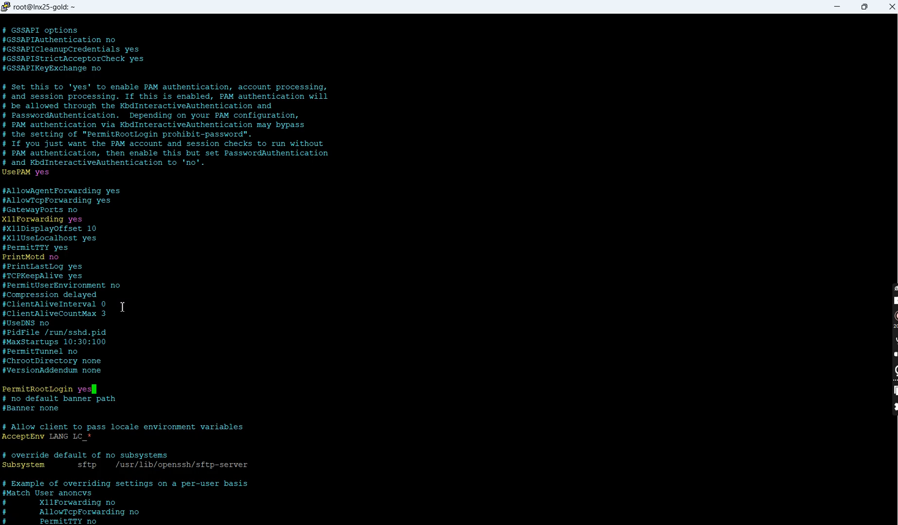
key("Escape")
type(":wq")
key("Return")
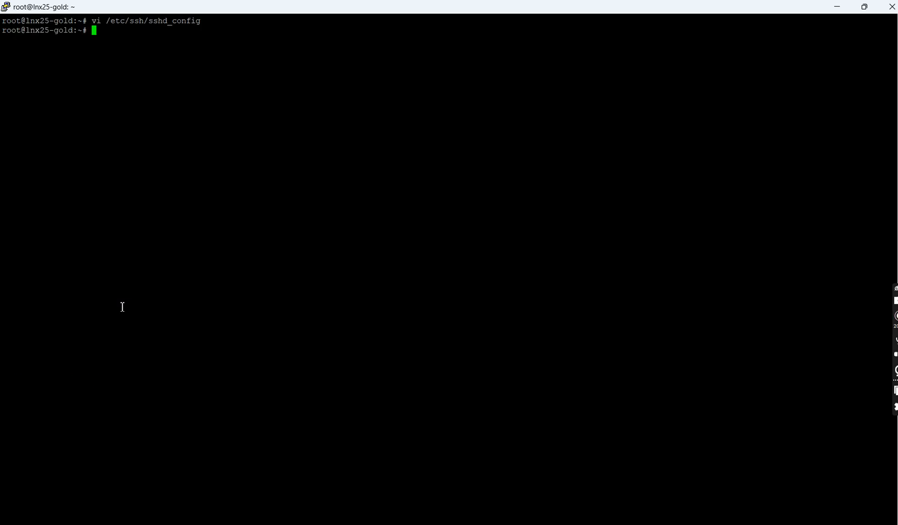
- Review the alternative sed command in the notes, and restart the SSH service in the terminal with systemctl restart ssh
key("alt+Tab")
key("alt+Tab")
key("alt+Tab")
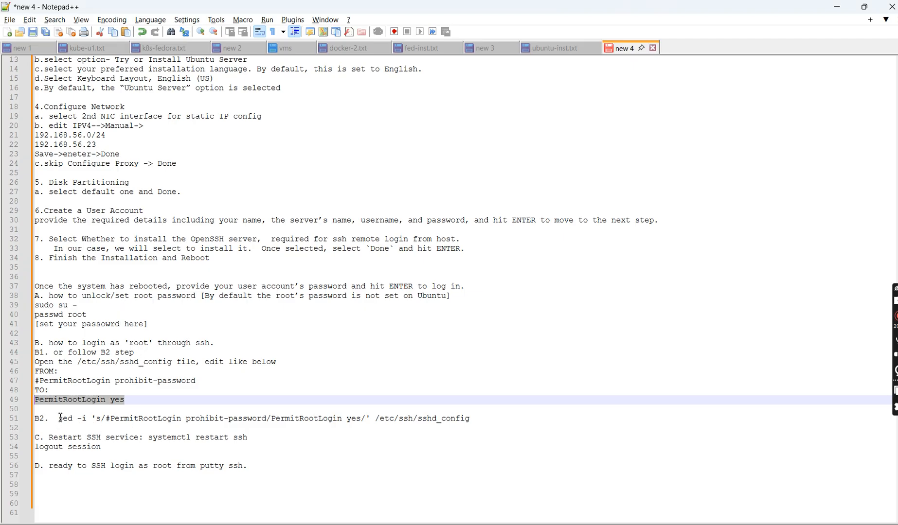
left_click_drag(60, 418, 477, 419)
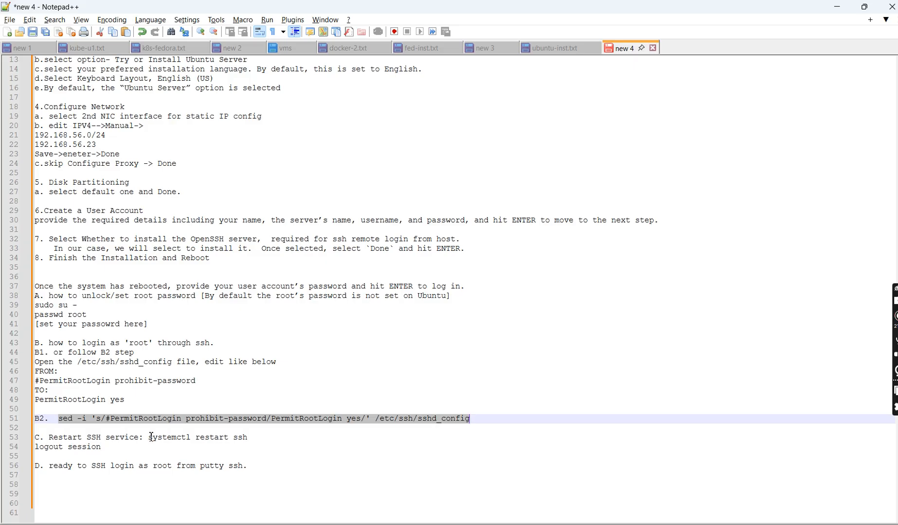
left_click_drag(149, 437, 256, 437)
key("ctrl+c")
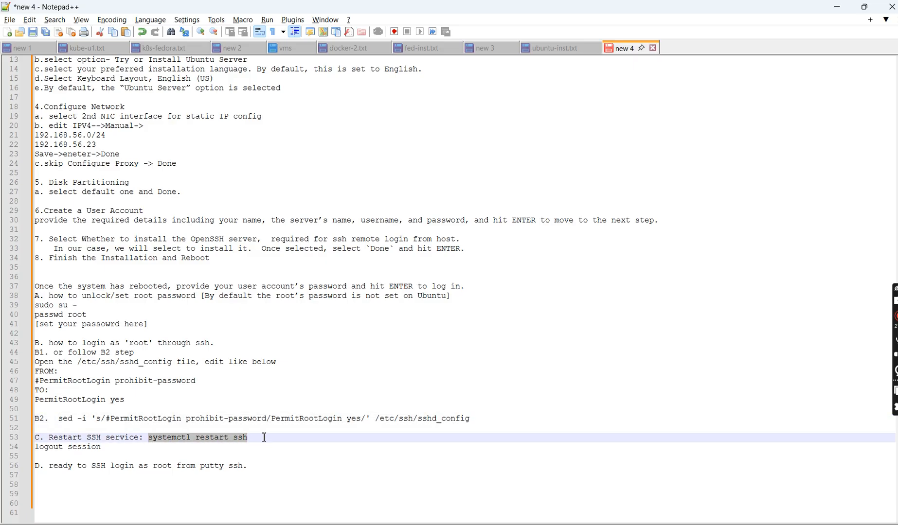
key("alt+Tab")
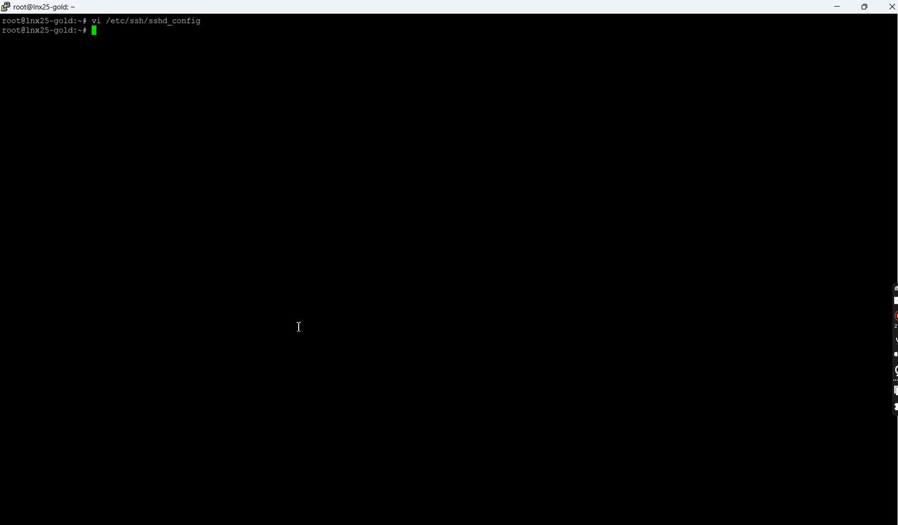
right_click(298, 327)
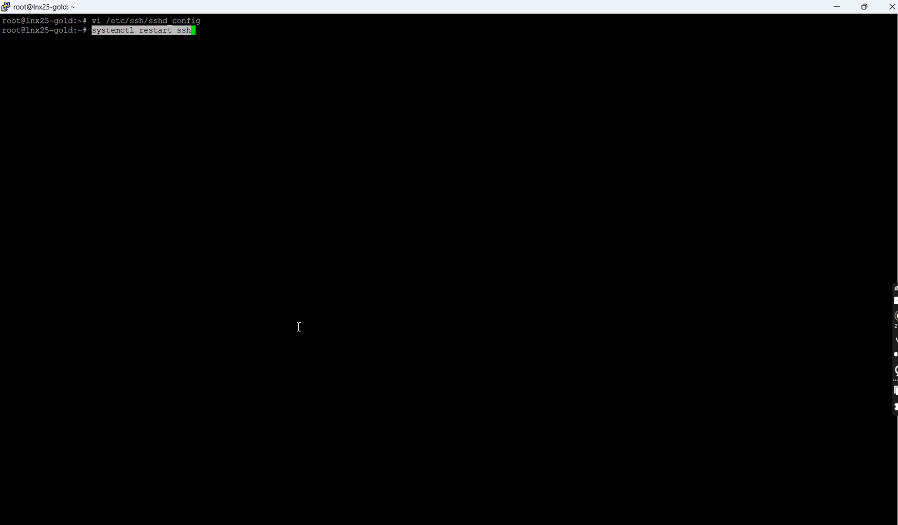
key("Return")
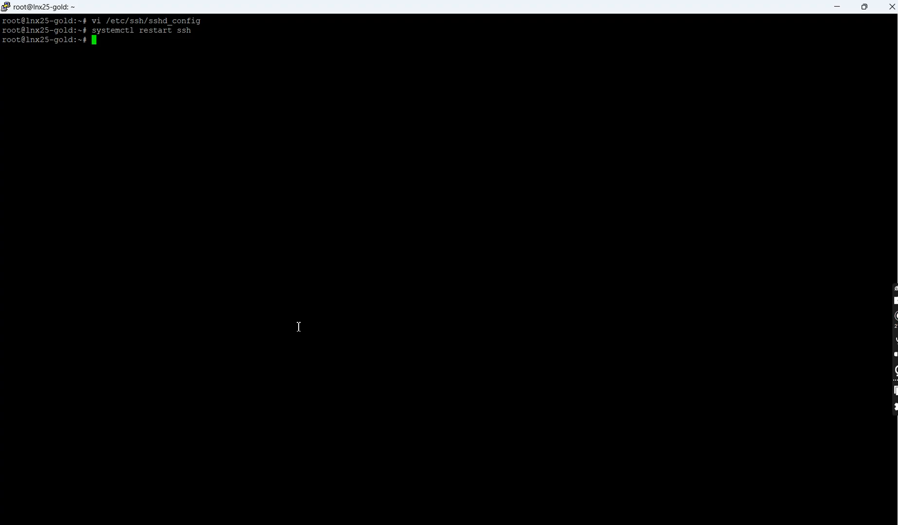
- Leave the root shell with exit to return to the user1 shell
key("Return")
key("Return")
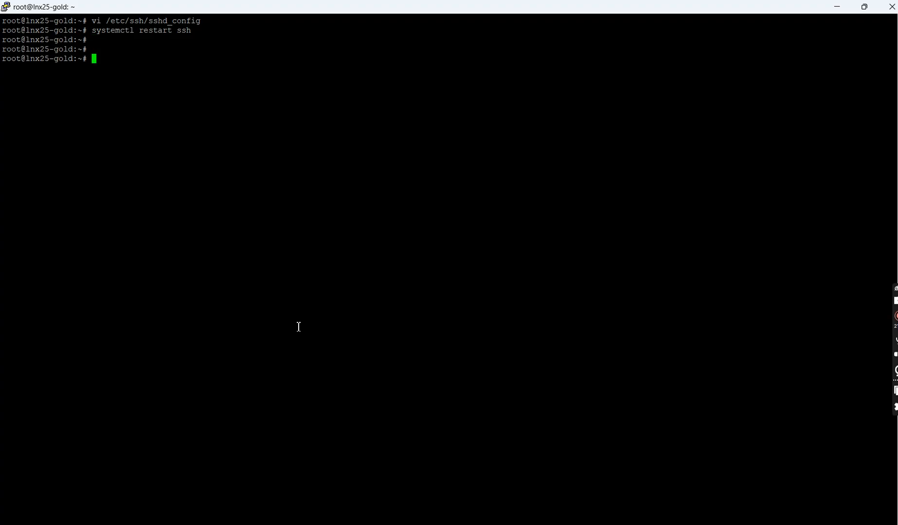
type("exit")
key("Return")
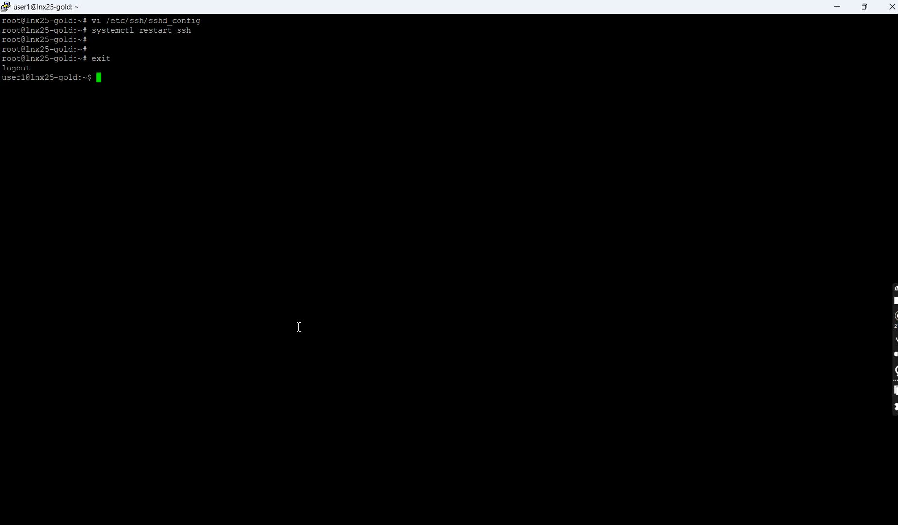
- End the user1 terminal session with exit, and load the saved lnx25-gold session in a new PuTTY configuration
type("sudo su -")
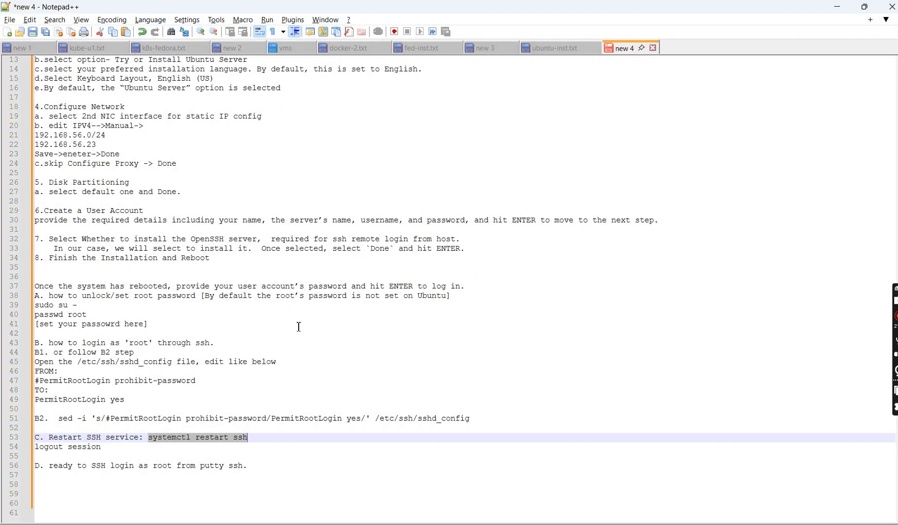
left_click(559, 524)
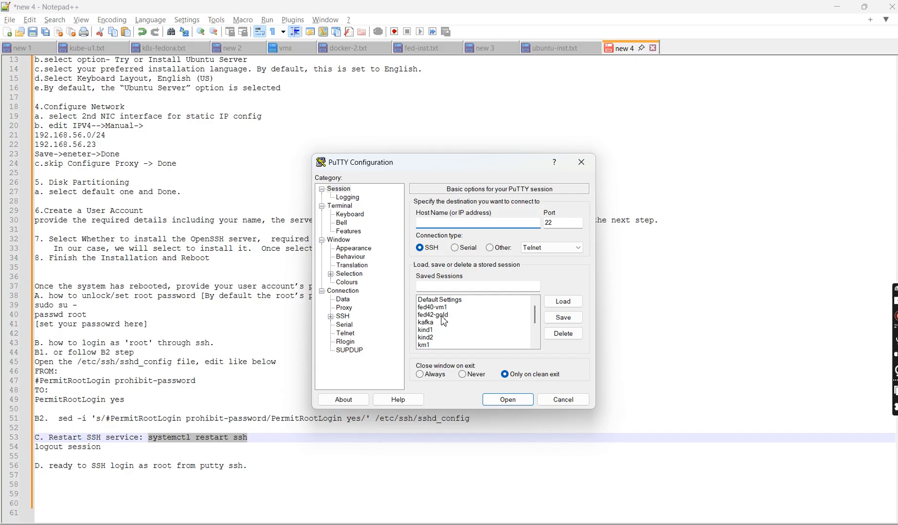
left_click(441, 316)
key("Down")
key("Down")
key("Down")
key("Down")
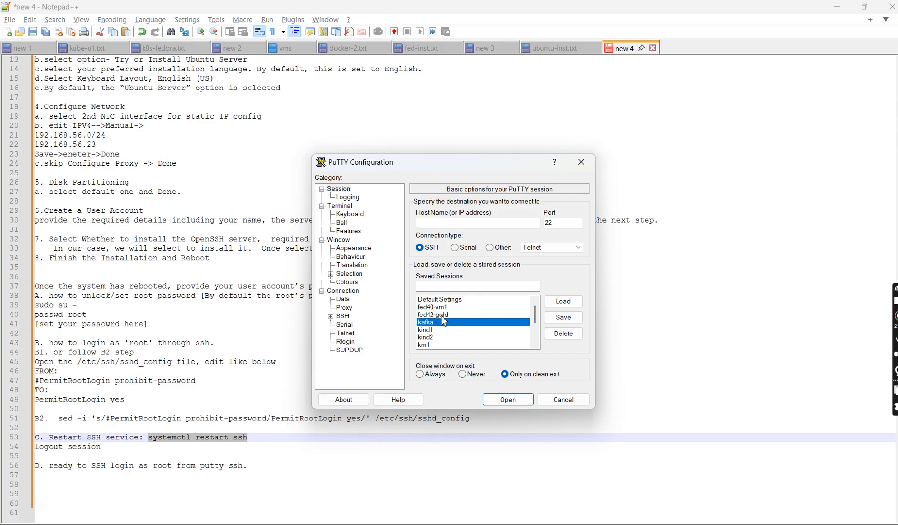
key("Down")
key("Down")
key("Down")
key("Down")
key("Down")
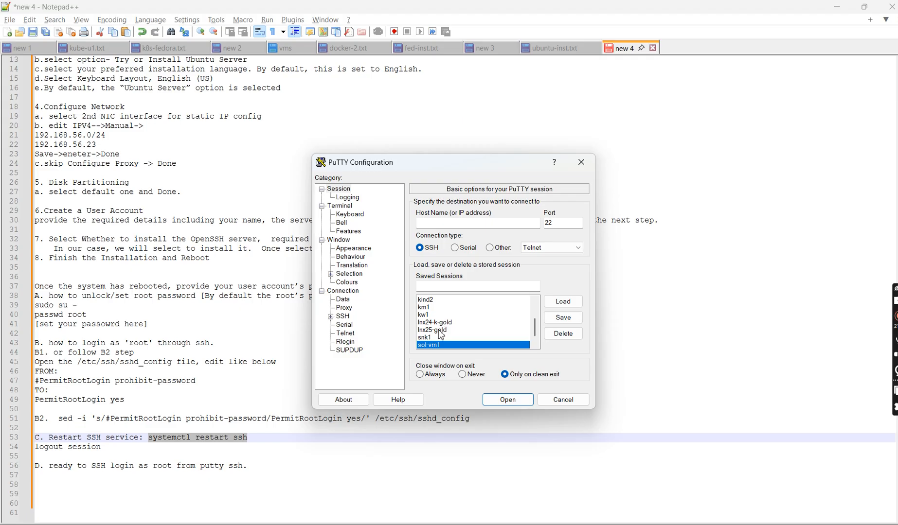
left_click(440, 331)
left_click(564, 302)
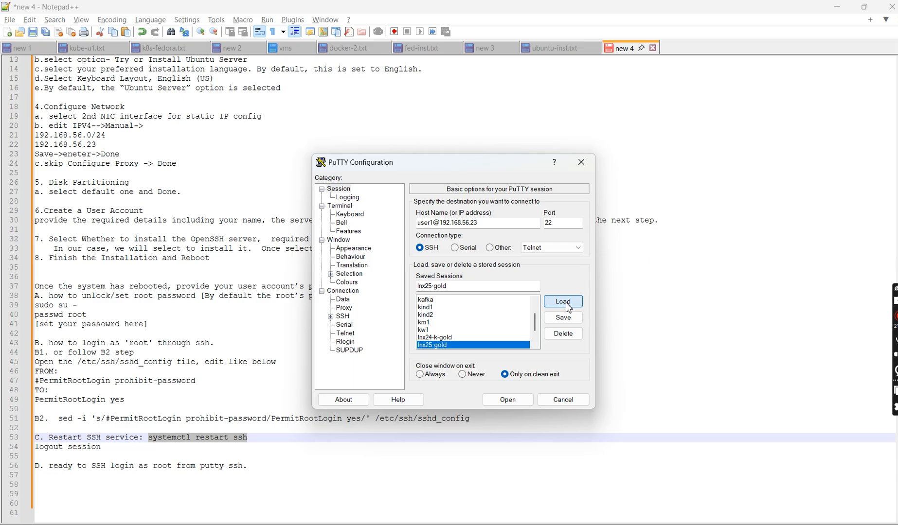
left_click(435, 224)
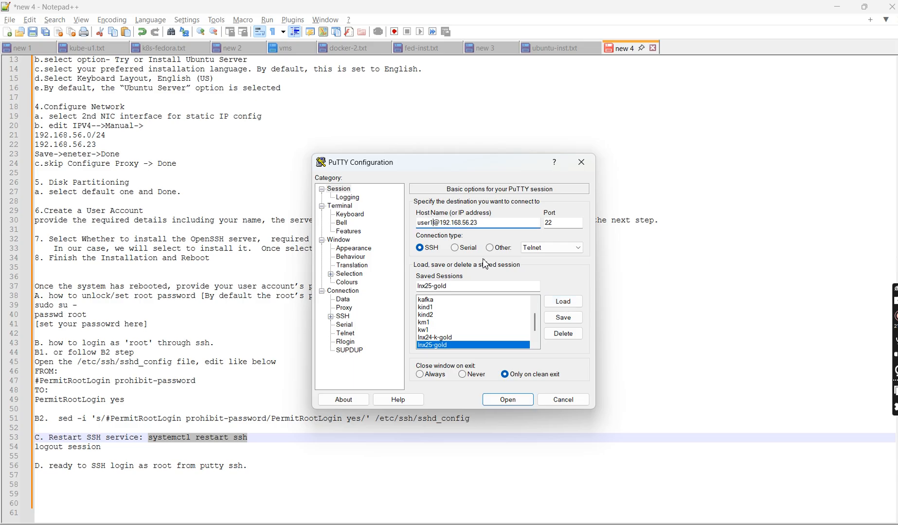
key("BackSpace")
key("BackSpace")
key("BackSpace")
key("BackSpace")
key("BackSpace")
type("root")
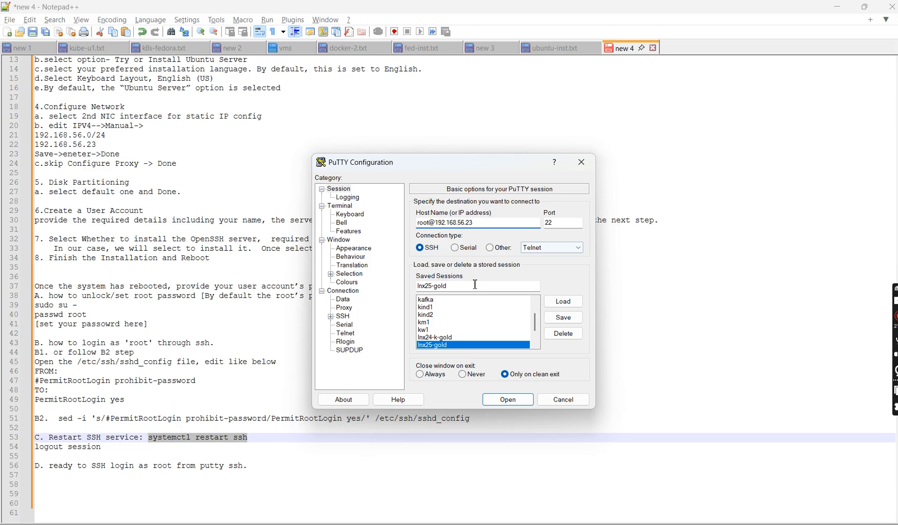
left_click(562, 318)
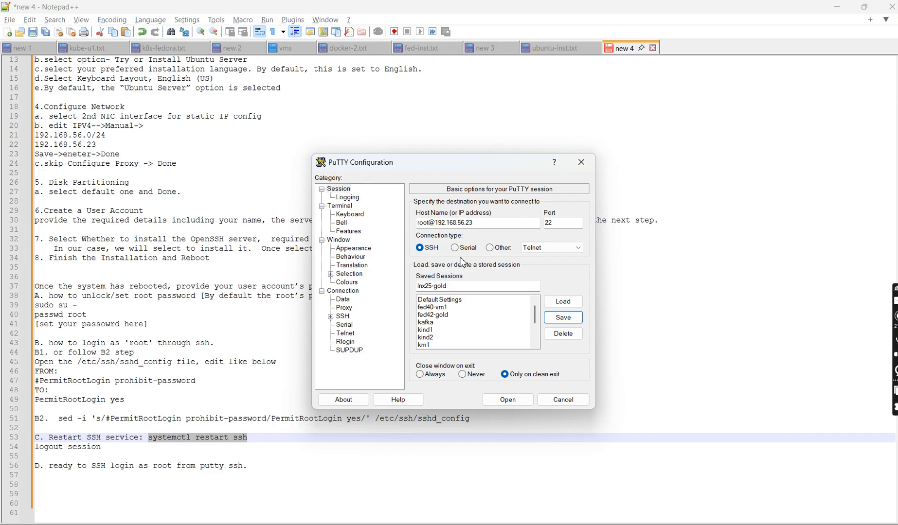
- Open the lnx25-gold session as root and maximize its terminal at the password prompt
left_click(511, 401)
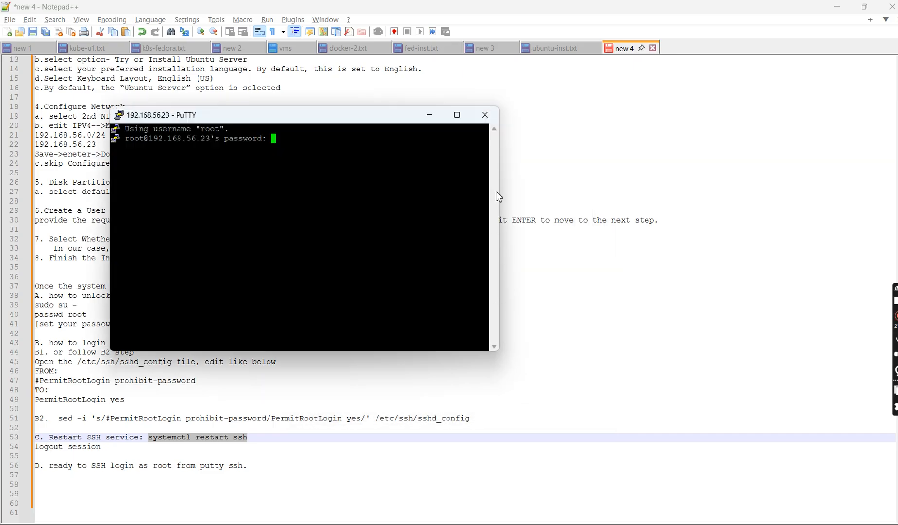
left_click(458, 115)
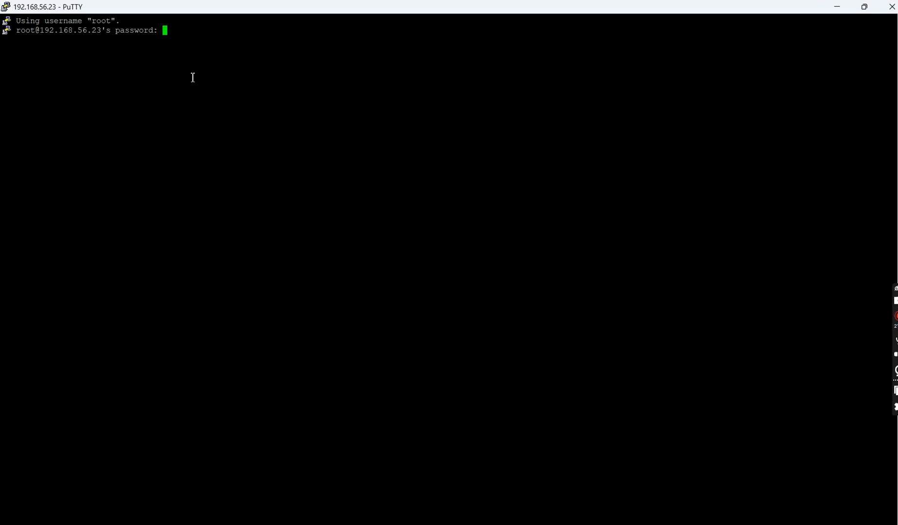
left_click_drag(46, 24, 121, 25)
left_click(203, 37)
key("alt+Tab")
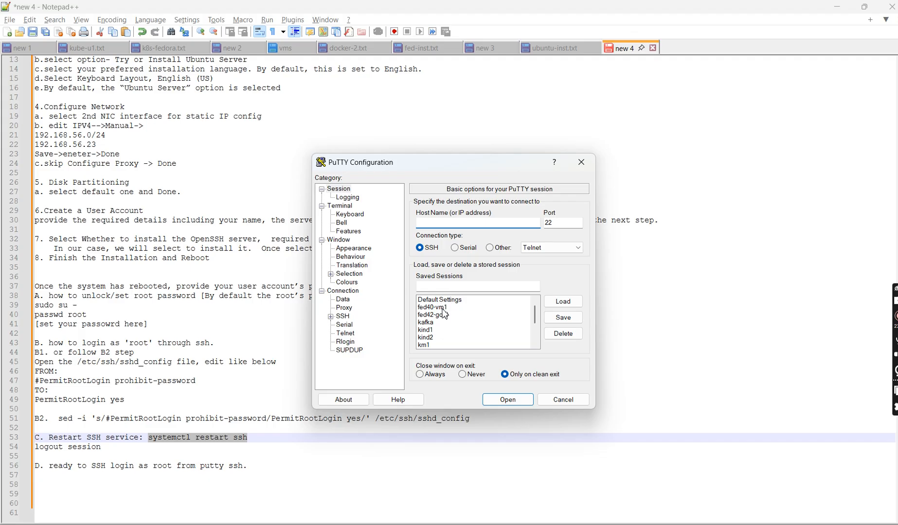
- Start the saved lnx25-gold session again and close its terminal without logging in
left_click(450, 316)
key("Down")
key("Down")
key("Down")
key("Down")
key("Down")
key("Down")
key("Down")
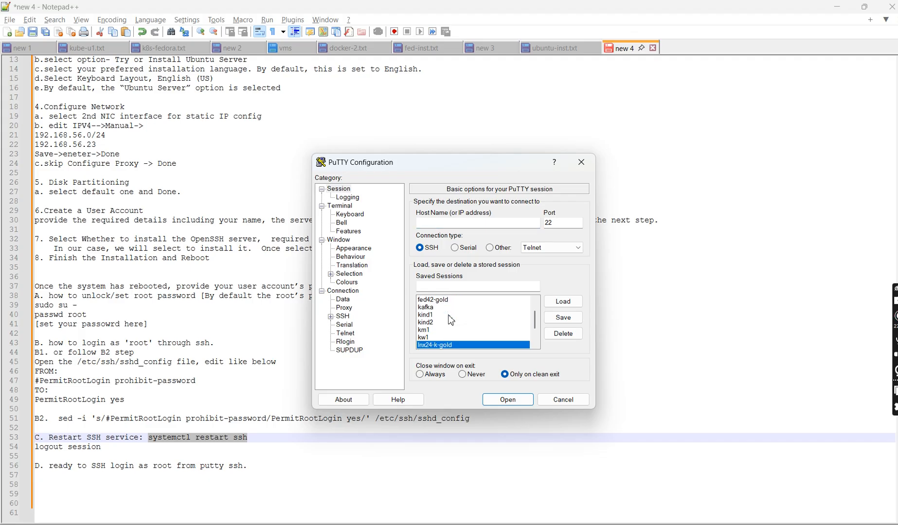
key("Down")
key("Down")
key("Up")
key("Up")
key("Up")
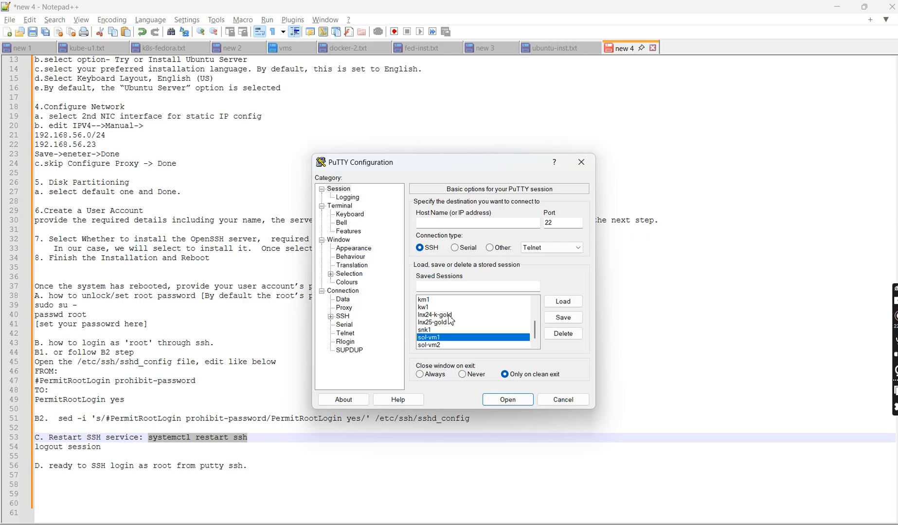
key("Return")
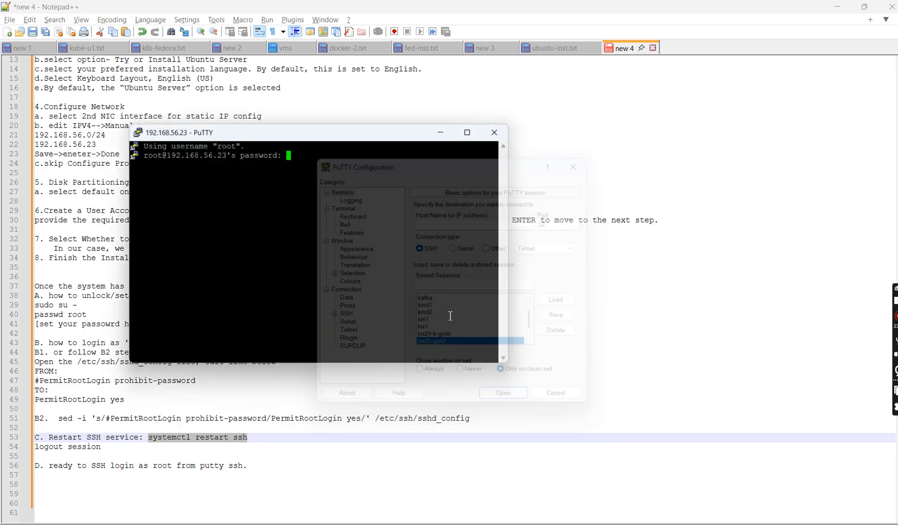
left_click(506, 137)
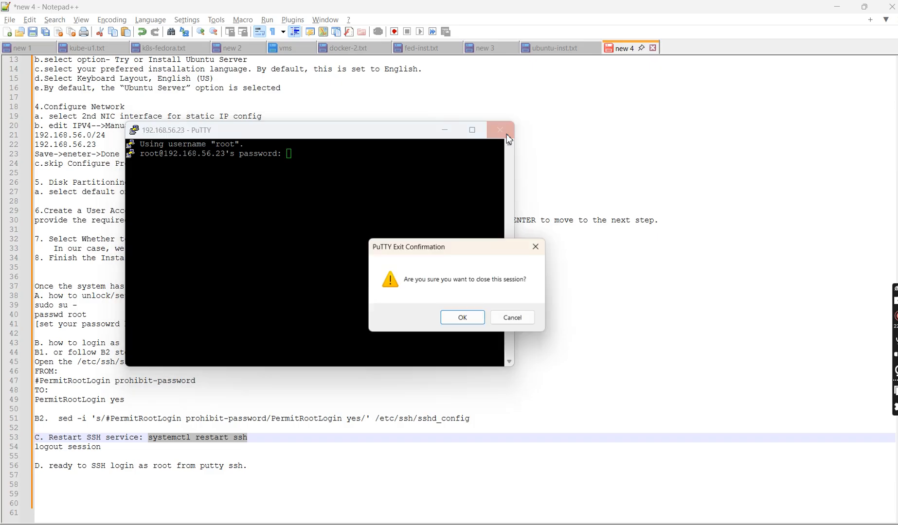
left_click(479, 321)
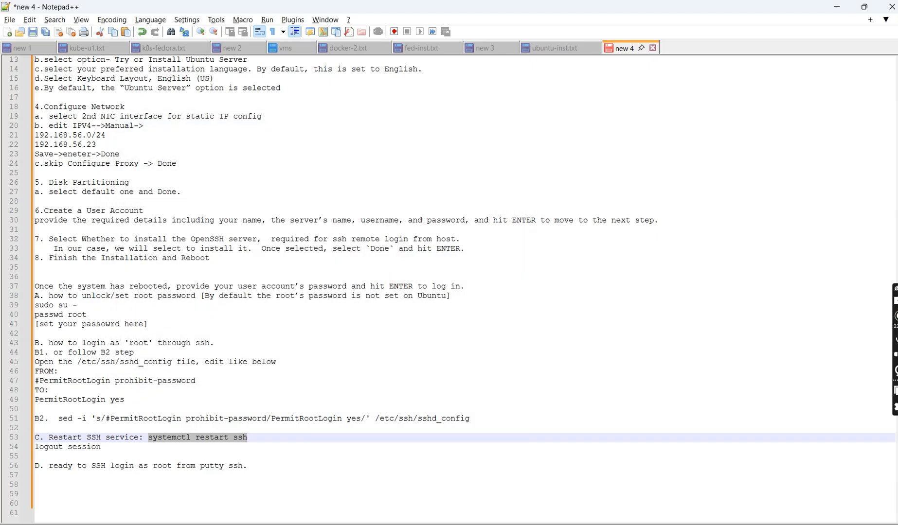
- Open a new PuTTY configuration and load the saved lnx25-gold session settings
left_click(554, 524)
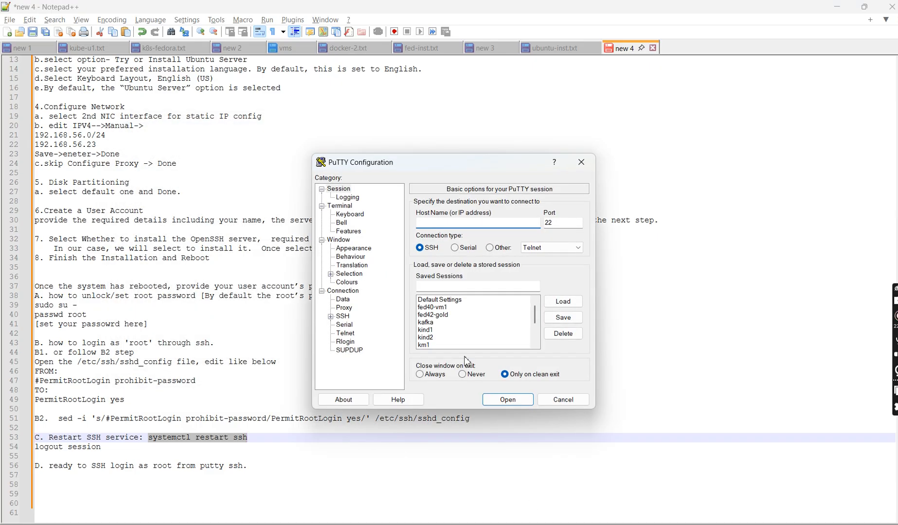
left_click(438, 332)
key("Down")
key("Down")
key("Down")
key("Down")
key("Down")
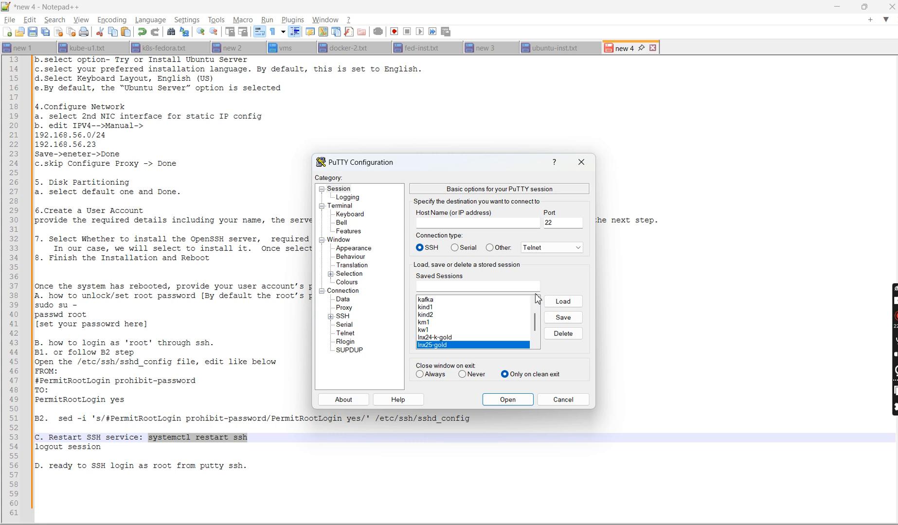
left_click(562, 301)
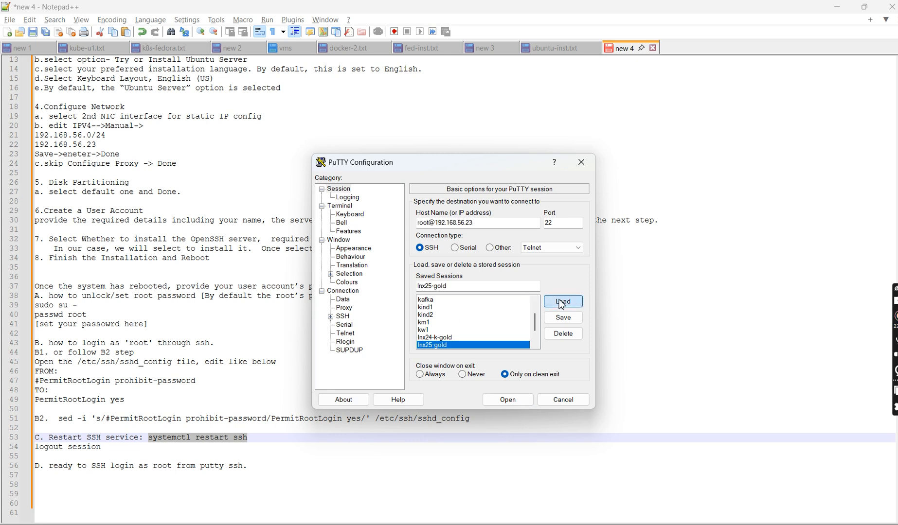
double_click(425, 223)
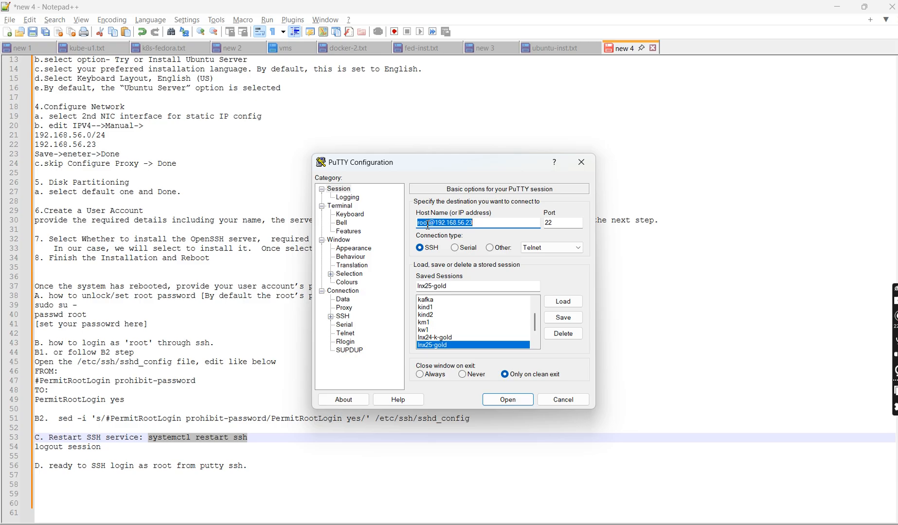
left_click(427, 222)
key("BackSpace")
key("BackSpace")
key("BackSpace")
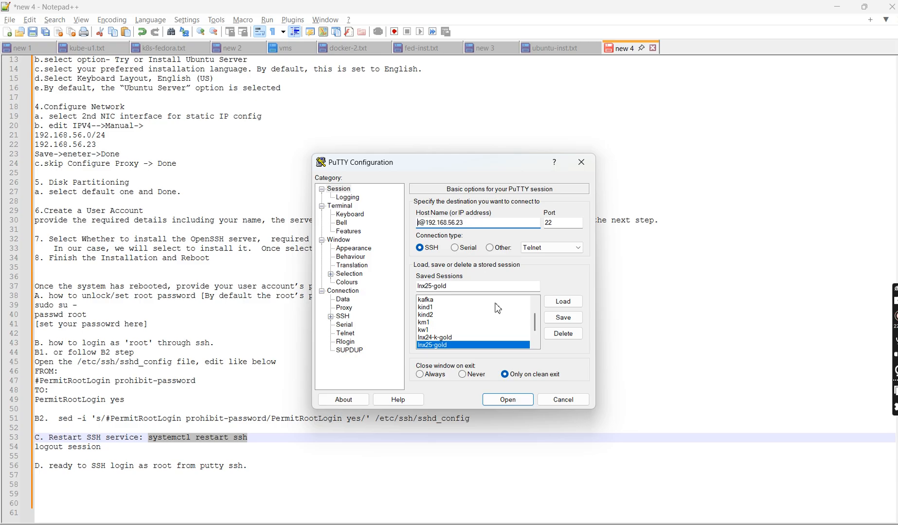
type("user1")
left_click(563, 318)
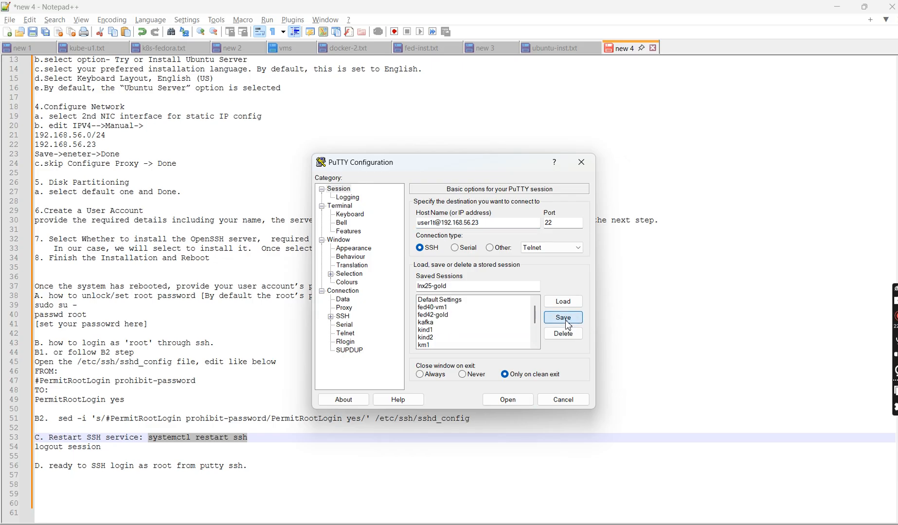
- Open the session as user1t and close its terminal at the password prompt
left_click(507, 400)
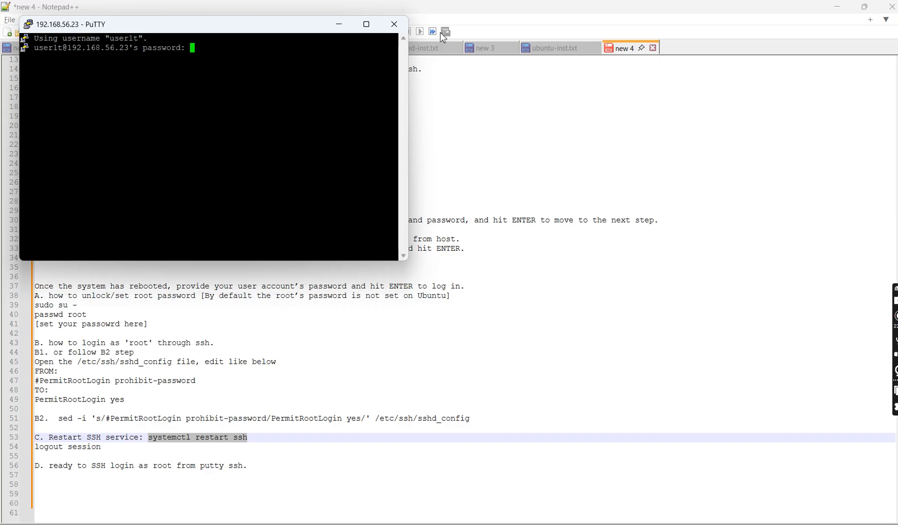
left_click(399, 29)
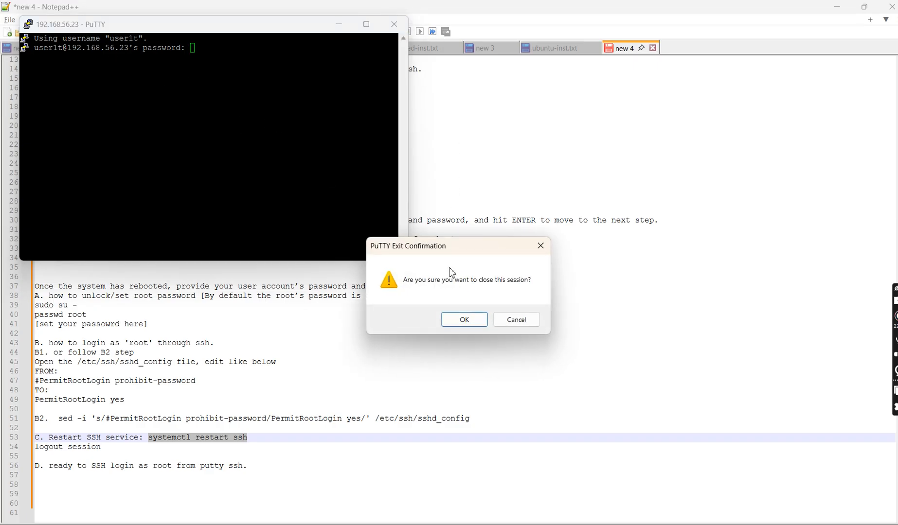
left_click(459, 318)
- Start PuTTY again and load the saved lnx25-gold session for editing
left_click(517, 524)
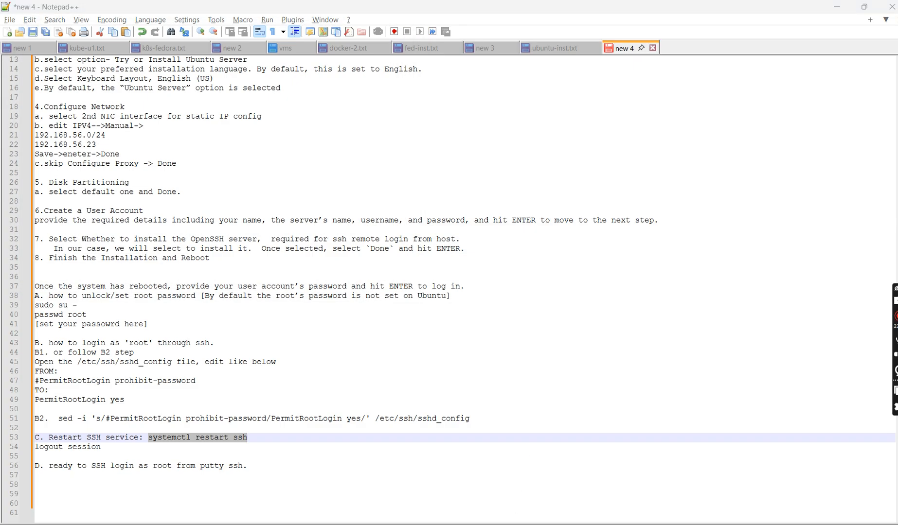
left_click(430, 329)
key("Down")
key("Down")
key("Down")
key("Down")
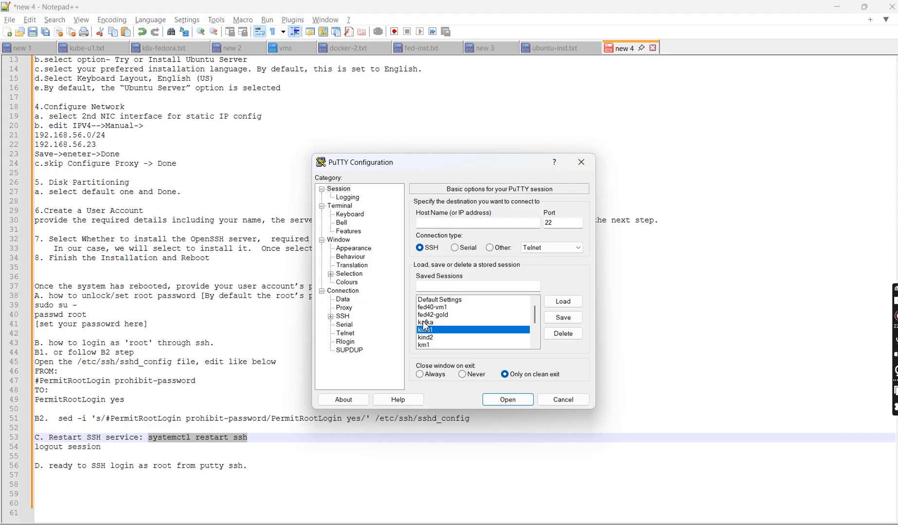
key("Down")
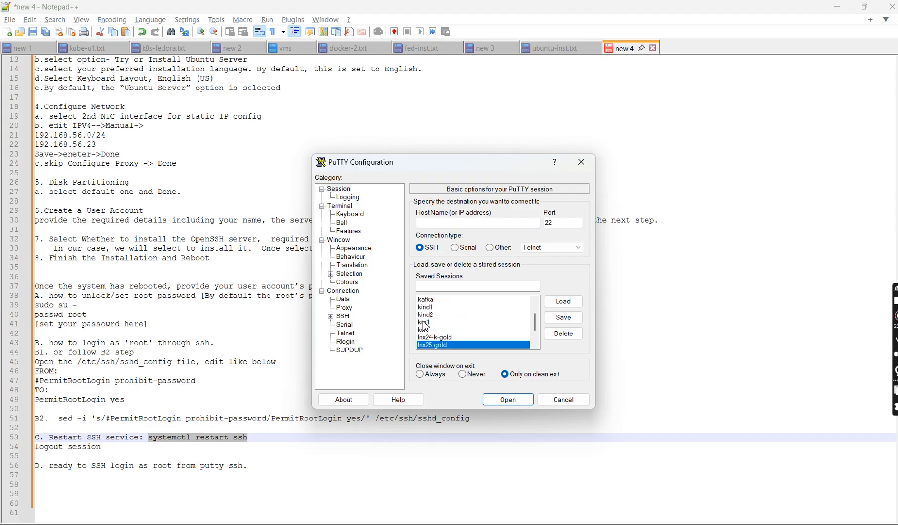
left_click(569, 305)
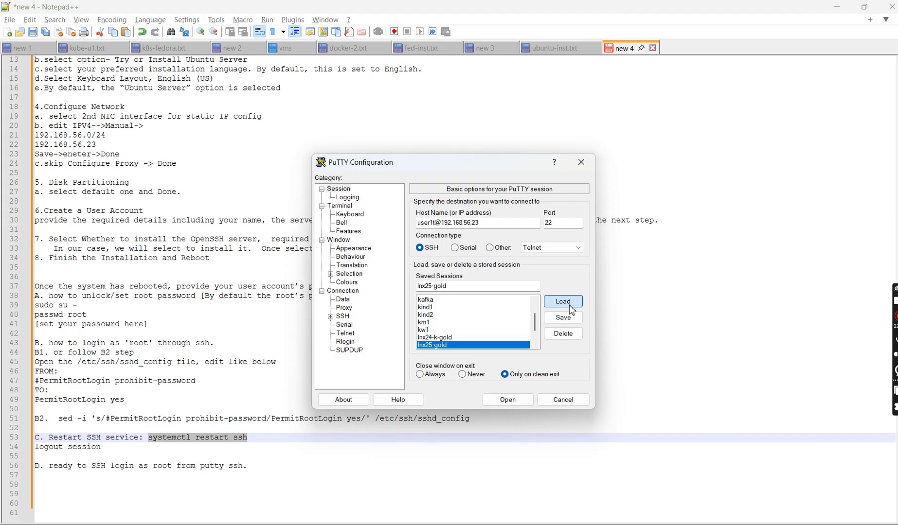
left_click(436, 224)
key("BackSpace")
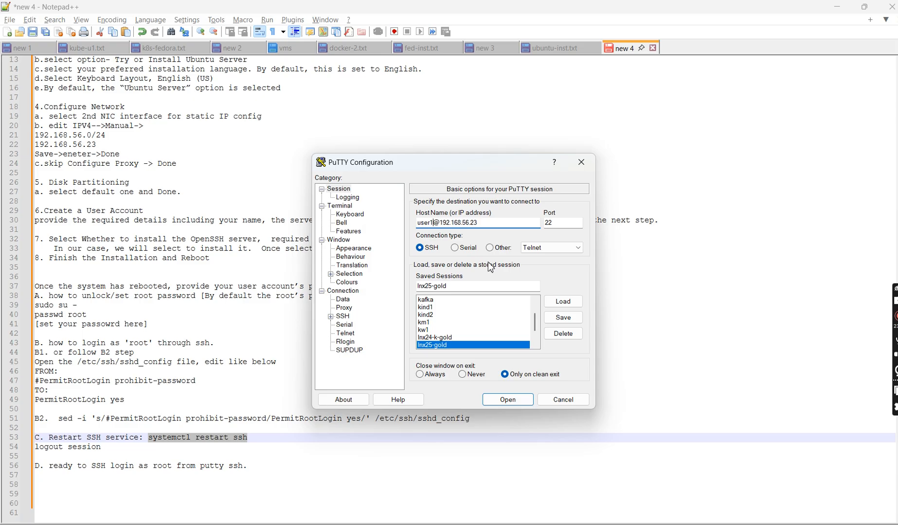
left_click(565, 320)
- Open the SSH session, log in as user1 with the account password, and maximize the terminal
left_click(519, 399)
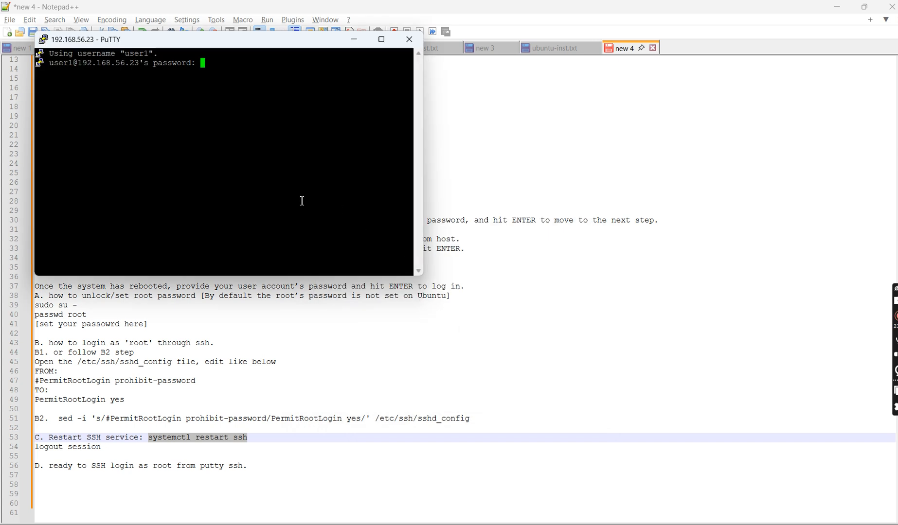
key("Return")
left_click(381, 40)
key("Return")
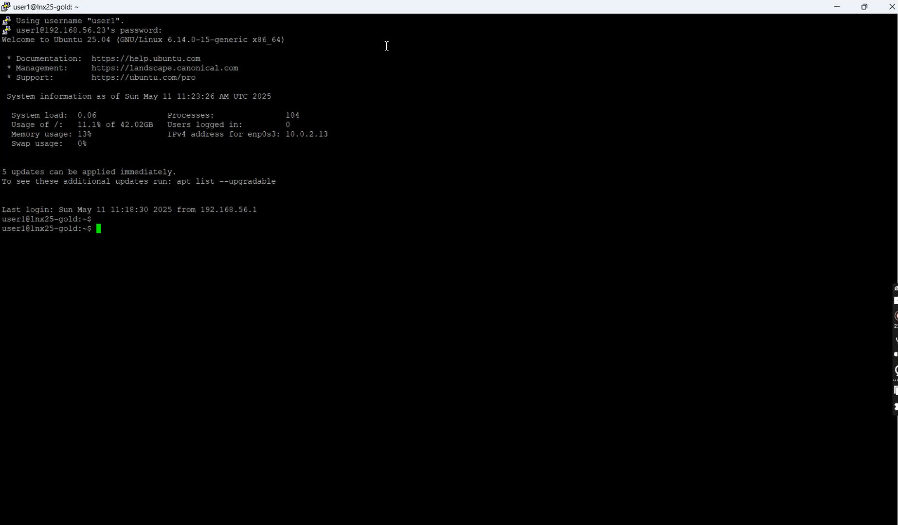
- Recall and run sudo su - from the command history, and enter the user1 password to get a root shell
key("Up")
key("Up")
key("Down")
key("Up")
key("Return")
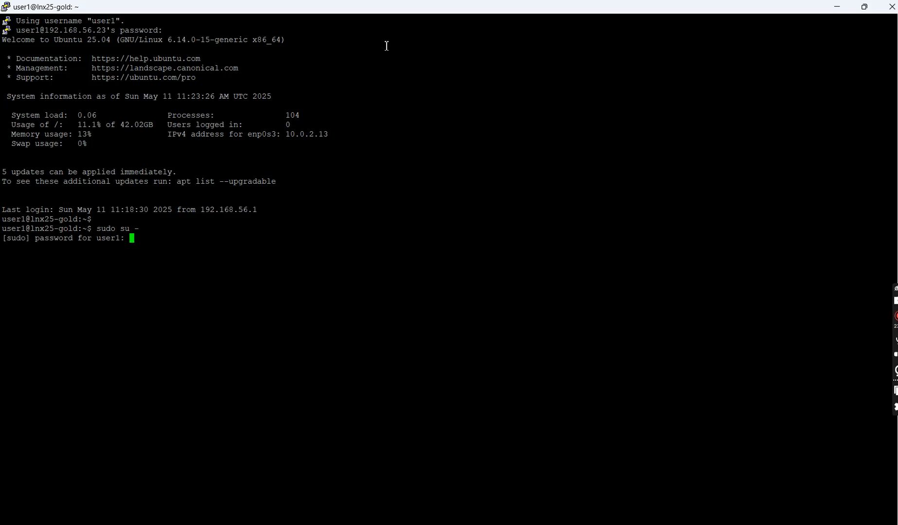
key("Return")
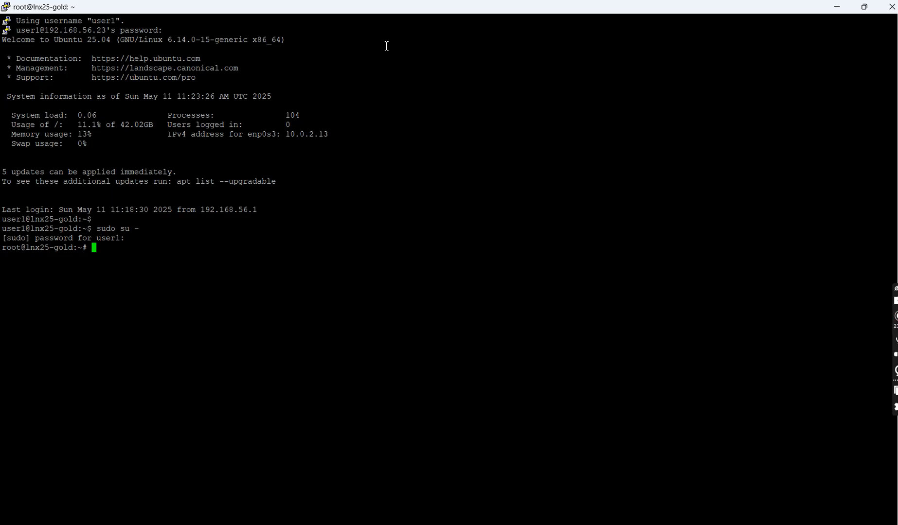
- Copy the passwd root command from the notes, run it in the root shell, and enter and retype the new root password
key("alt+Tab")
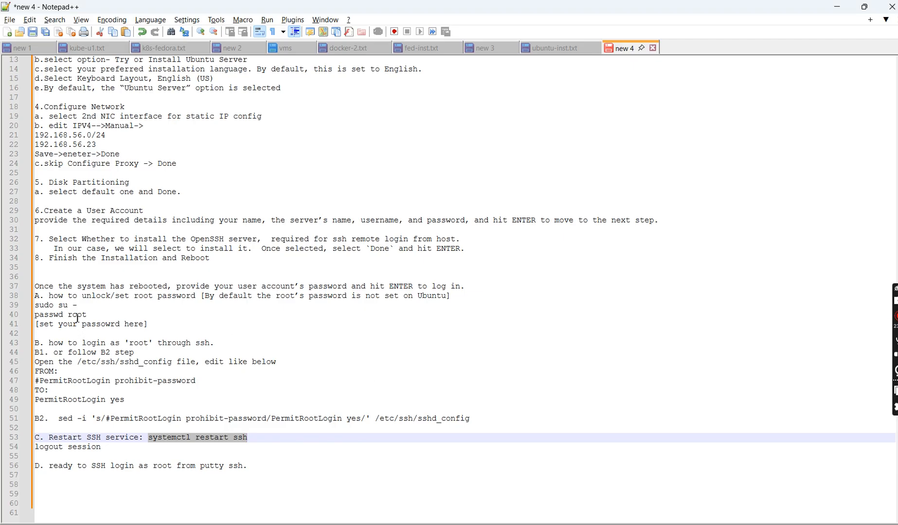
left_click_drag(88, 315, 28, 315)
key("ctrl+c")
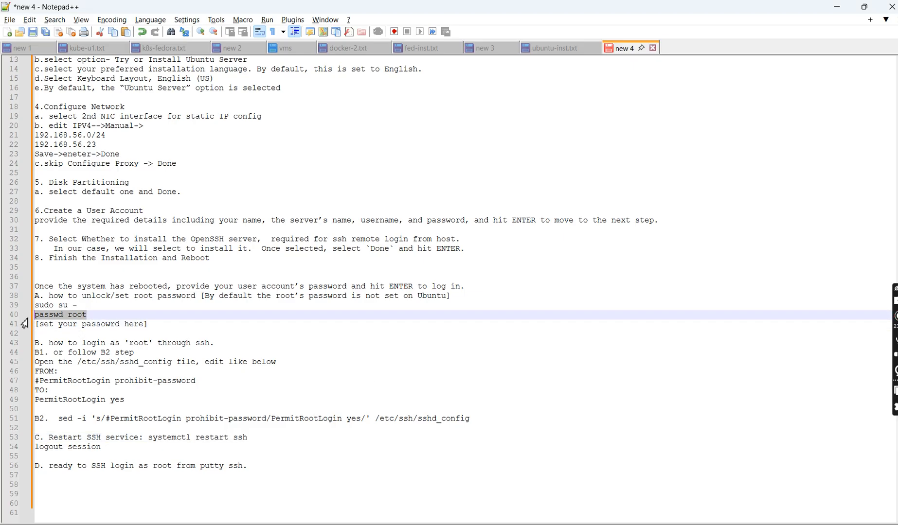
key("alt+Tab")
right_click(257, 237)
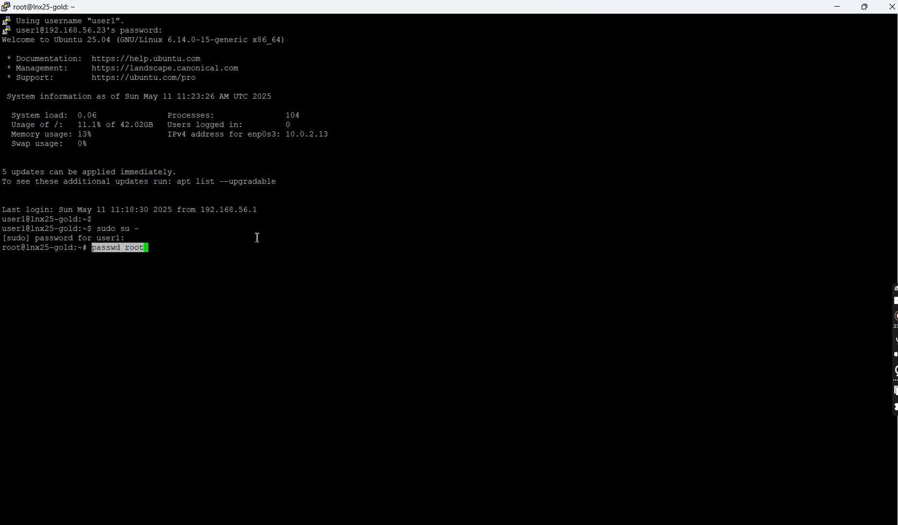
key("Return")
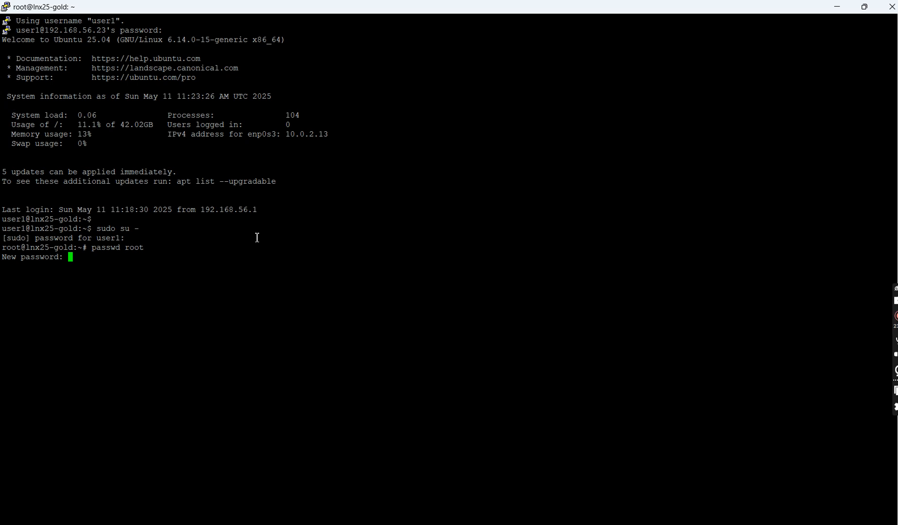
key("Return")
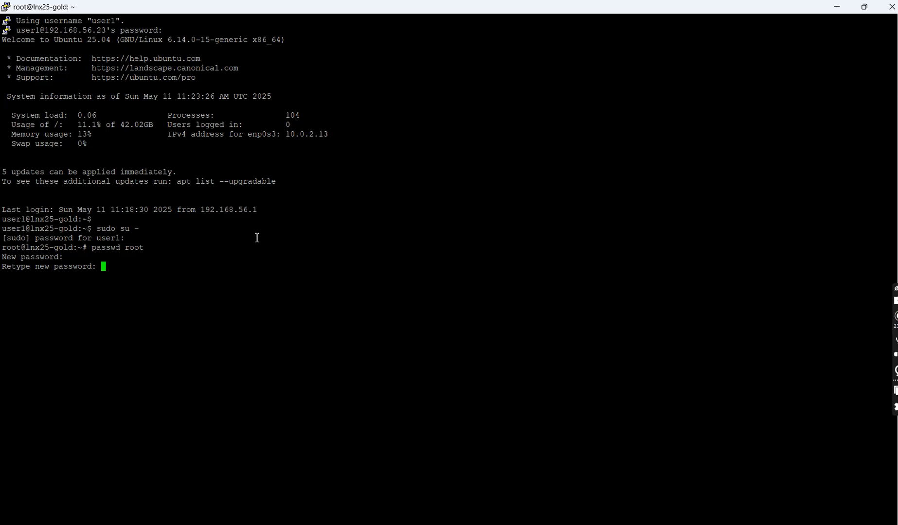
key("Return")
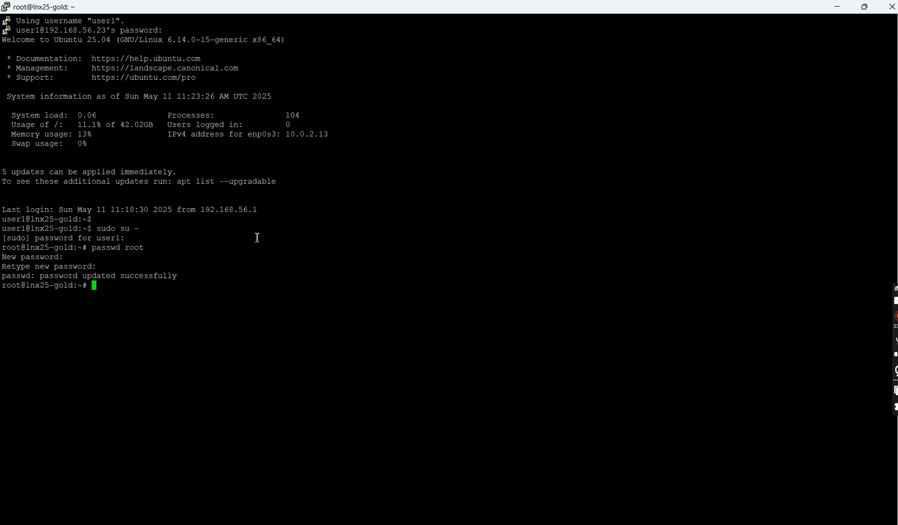
- Exit the root shell and end the user1 SSH session
type("exit")
key("Return")
type("exit")
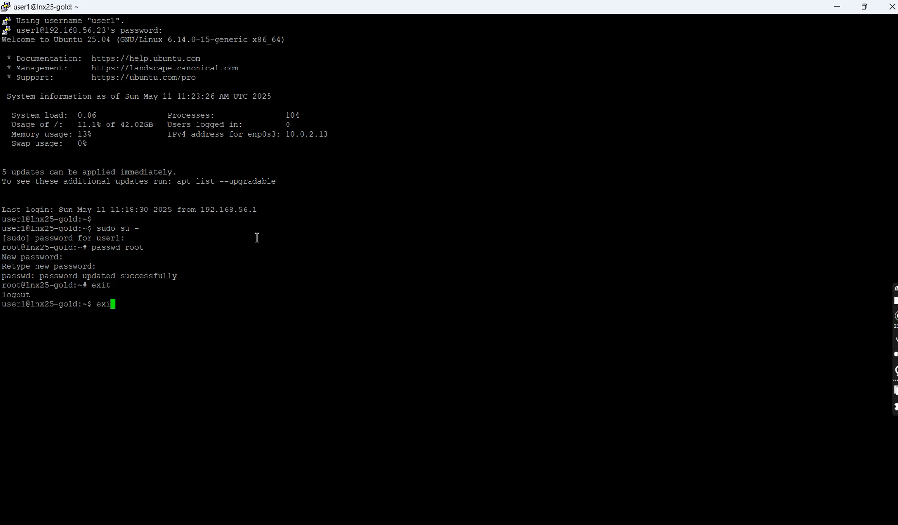
key("Return")
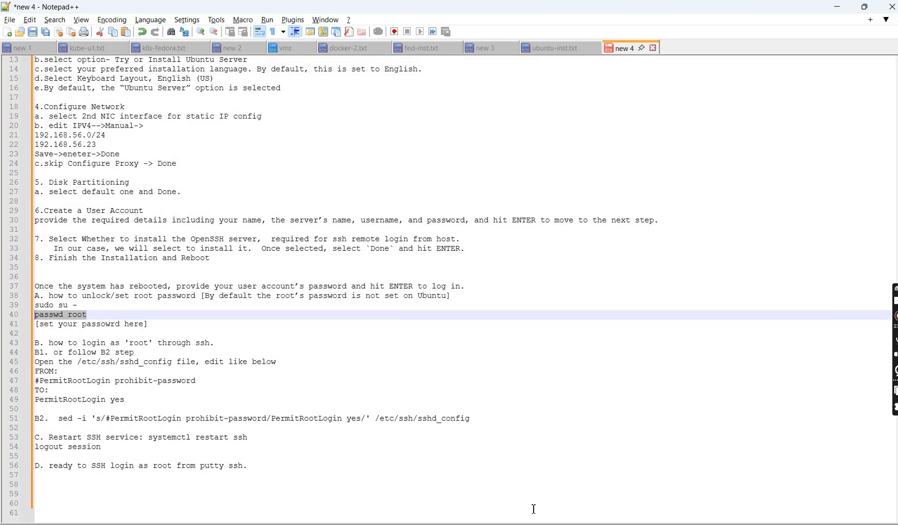
- Start PuTTY and load the saved lnx25-gold session
left_click(487, 524)
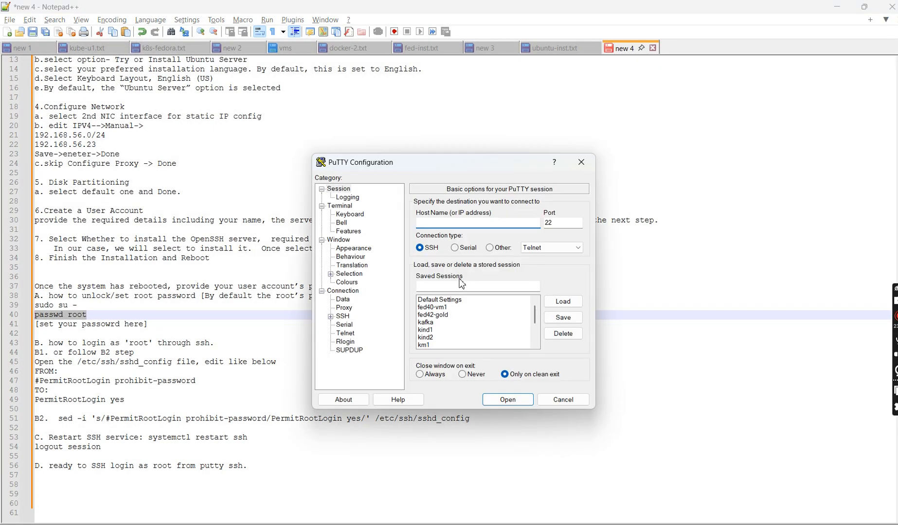
left_click(442, 322)
key("Down")
key("Down")
key("Down")
key("Down")
key("Down")
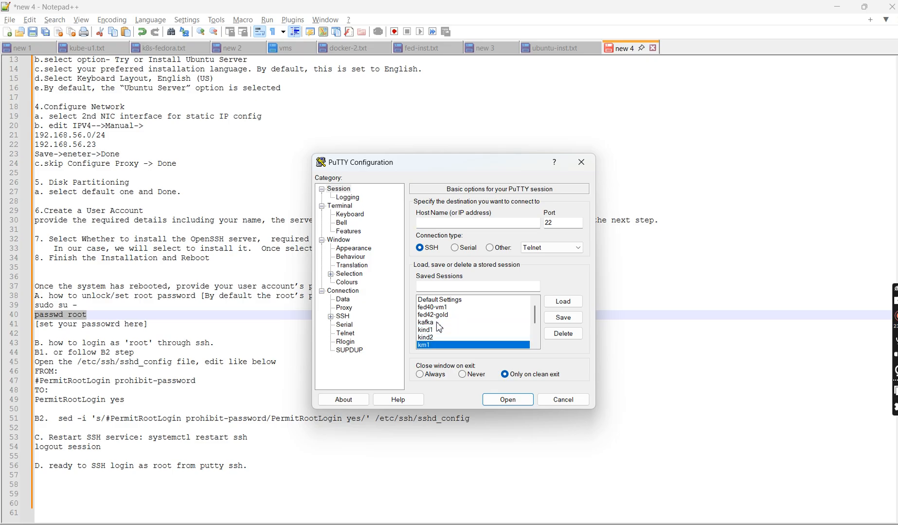
key("Down")
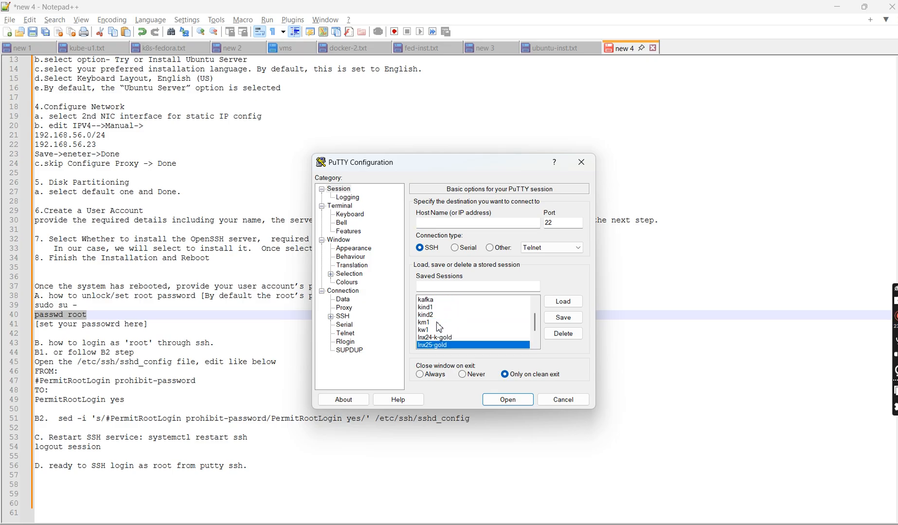
left_click(563, 301)
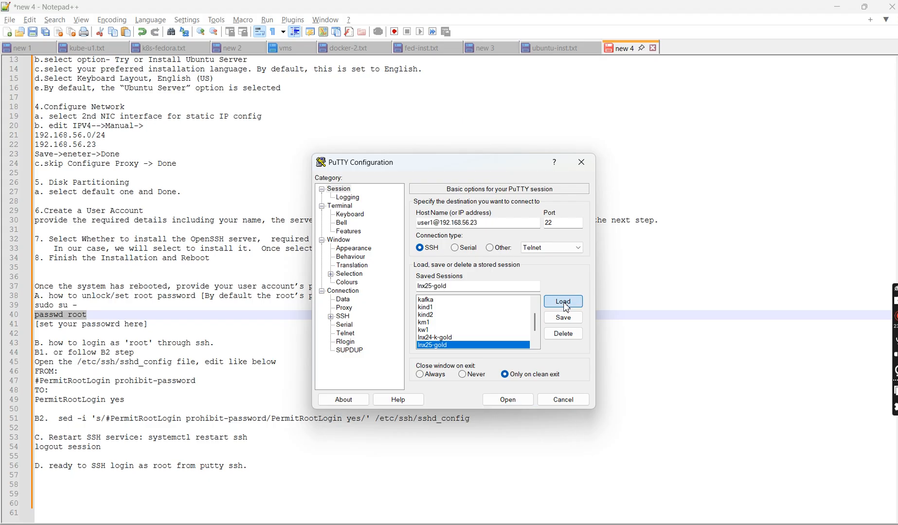
left_click(435, 223)
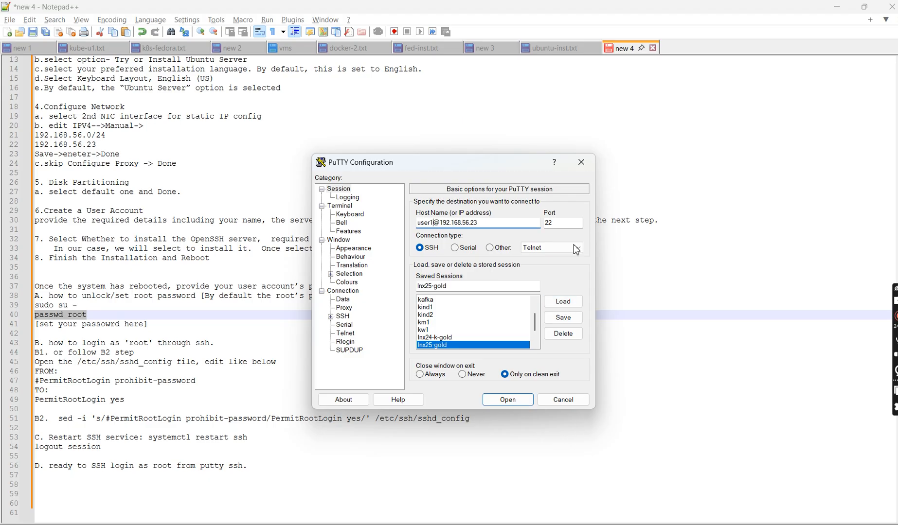
key("BackSpace")
key("BackSpace")
key("BackSpace")
key("BackSpace")
key("BackSpace")
type("root")
left_click(572, 325)
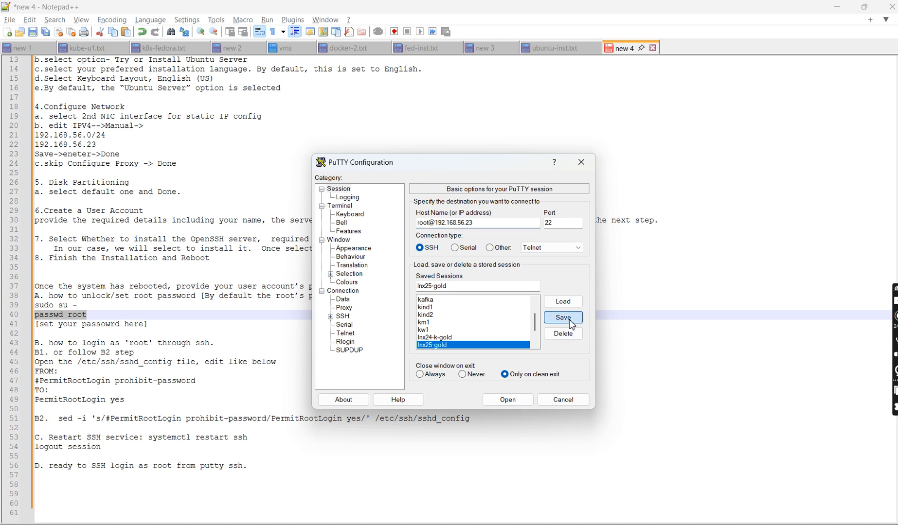
- Open the SSH session, maximize the terminal, and log in as root with the root password
left_click(507, 400)
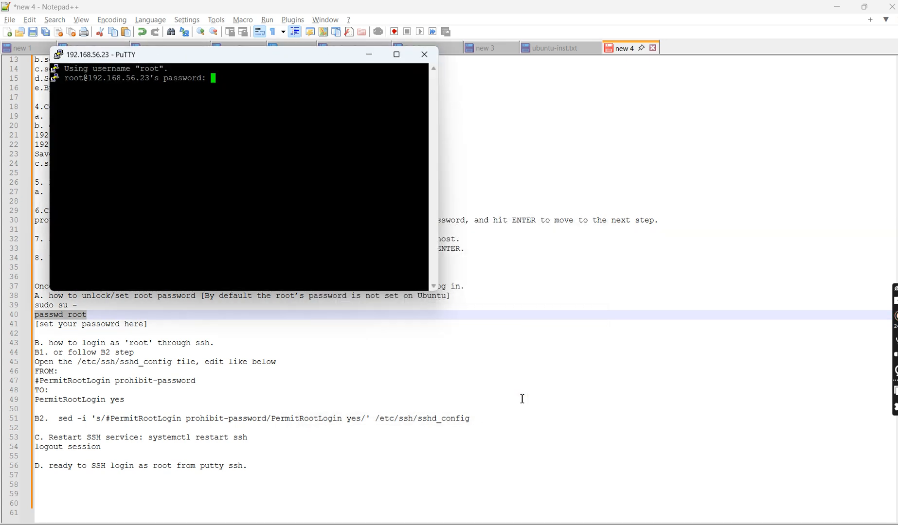
left_click(402, 54)
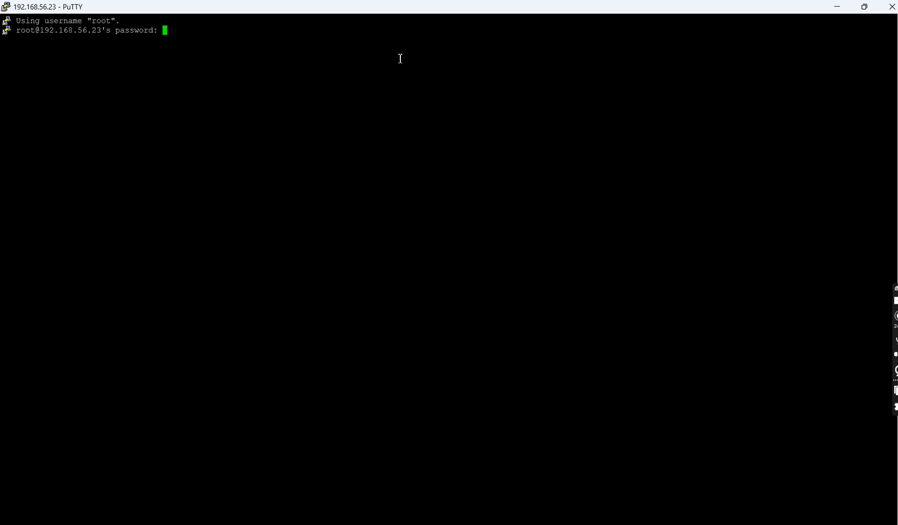
key("Return")
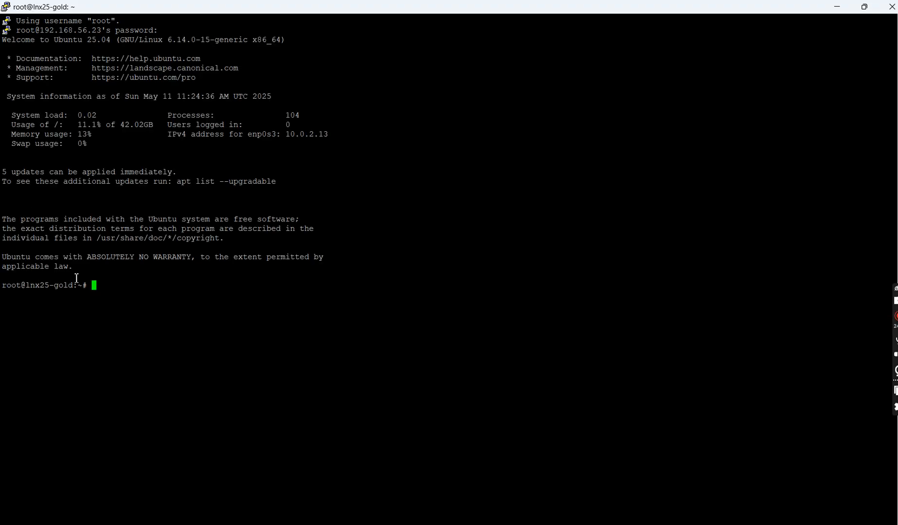
- Run the id command in the new session to check the logged-in account's identity
left_click_drag(81, 285, 87, 287)
type("id")
key("Return")
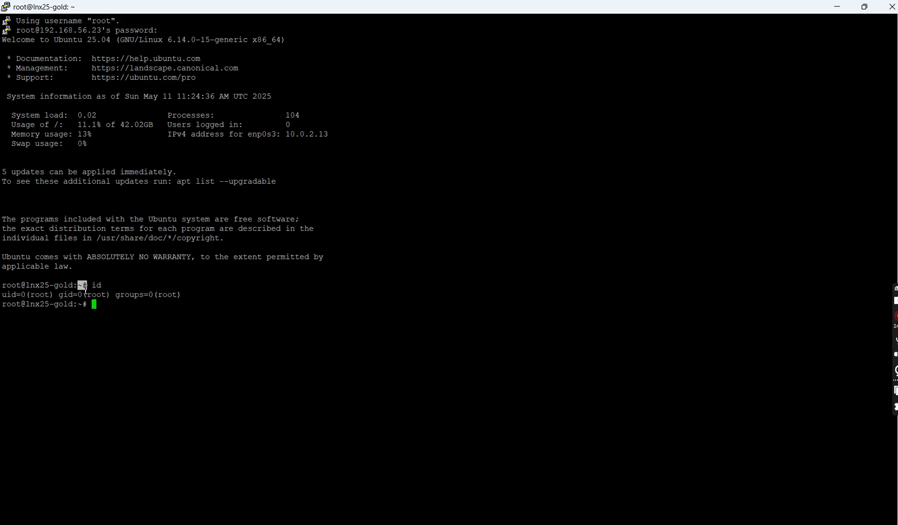